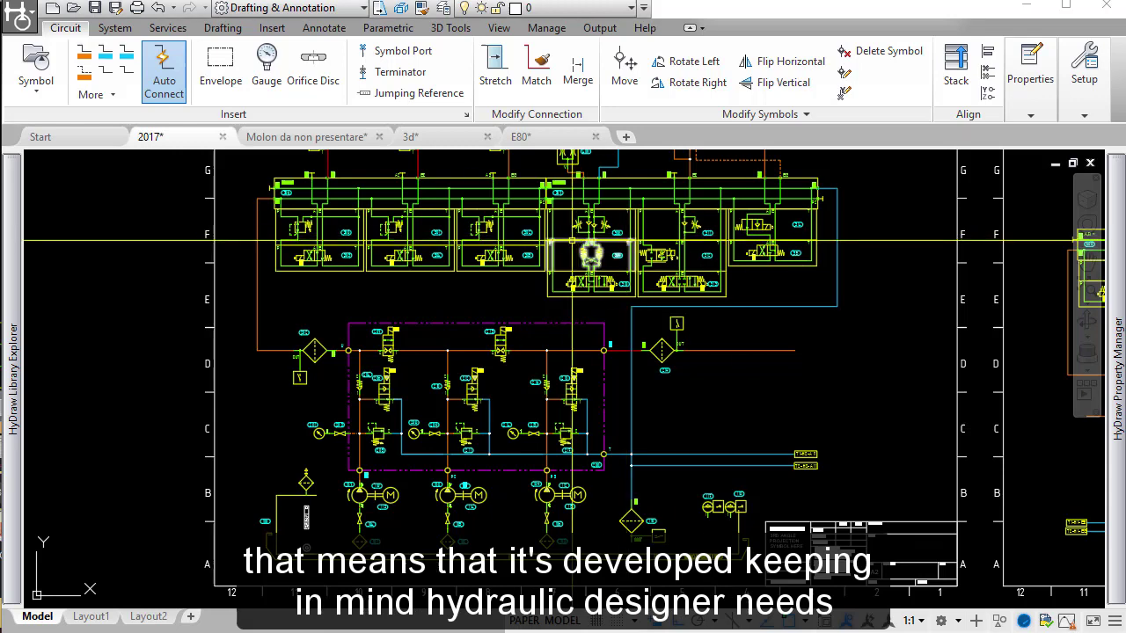
Step: Browse the Molon da non presentare and E80 mechanical linkage drawings
{"action": "scroll", "coordinate": [572, 238], "scroll_direction": "down", "scroll_amount": 2}
{"action": "scroll", "coordinate": [626, 359], "scroll_direction": "up", "scroll_amount": 2}
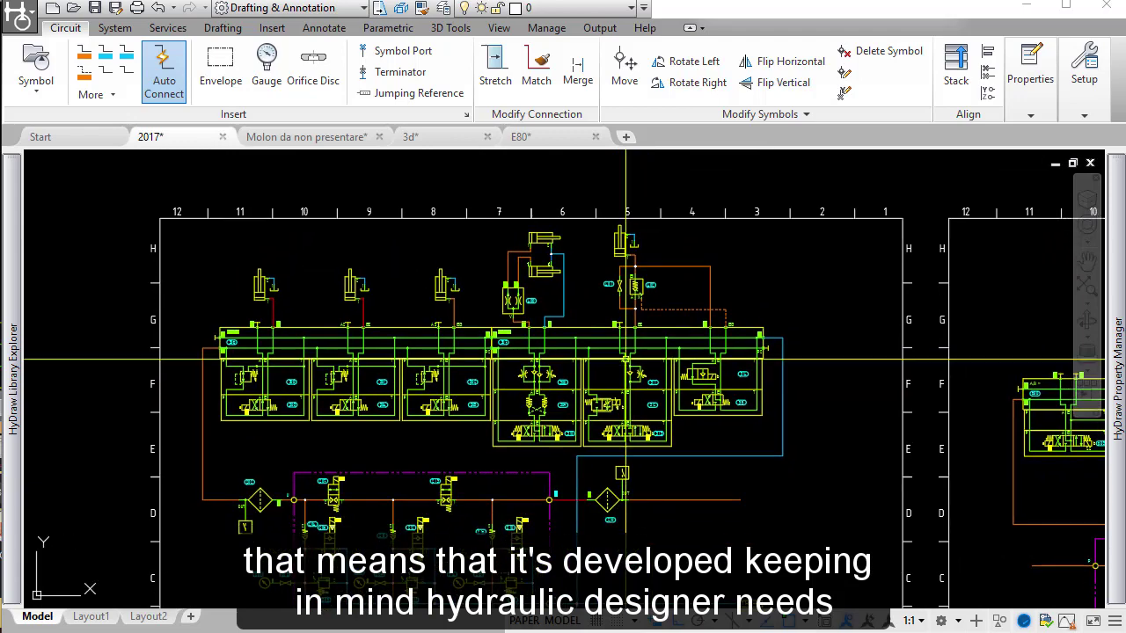
{"action": "left_click", "coordinate": [306, 139]}
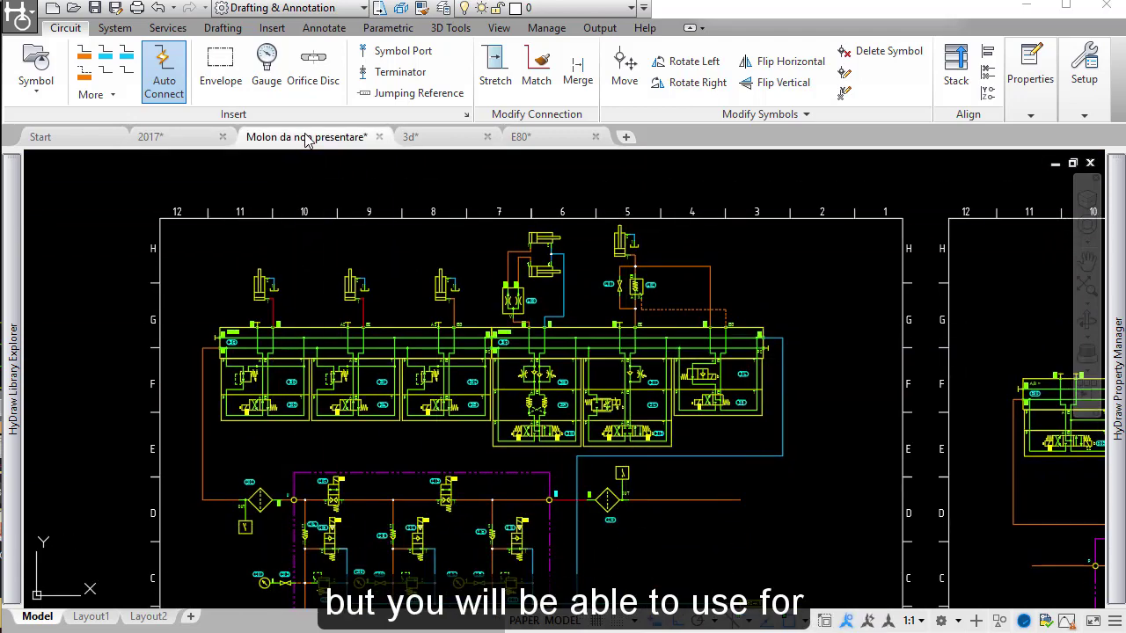
{"action": "scroll", "coordinate": [347, 157], "scroll_direction": "up", "scroll_amount": 2}
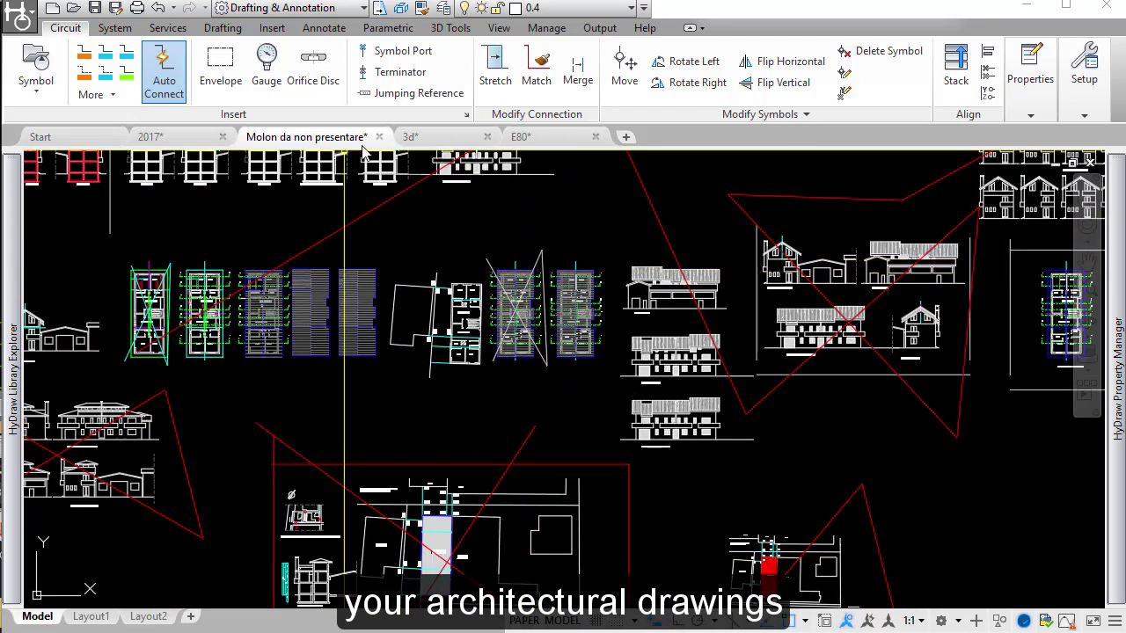
{"action": "left_click", "coordinate": [521, 136]}
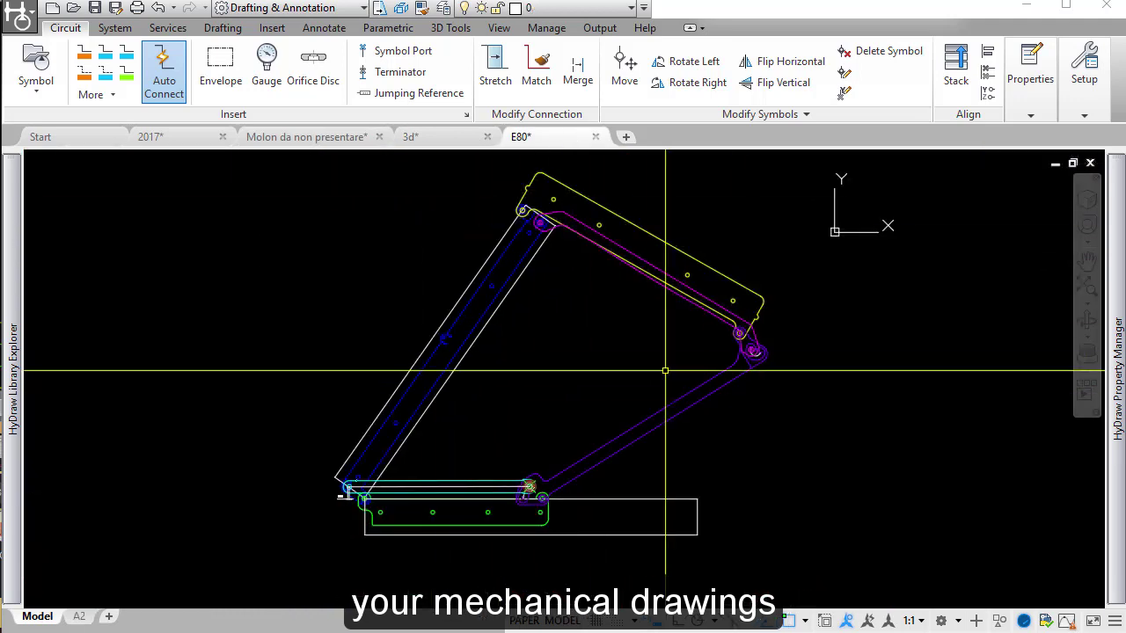
Step: Show the 3d valve block model in a tilted orbit view with the 3D Tools ribbon
{"action": "left_click", "coordinate": [433, 137]}
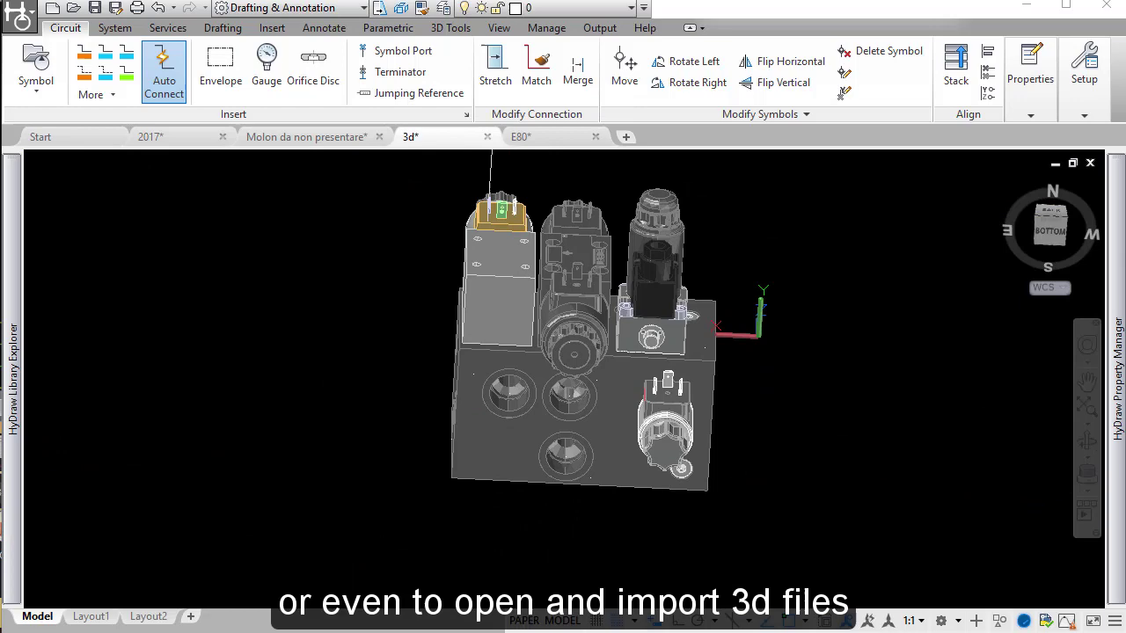
{"action": "middle_click_drag", "start_coordinate": [747, 326], "coordinate": [704, 371], "text": "shift"}
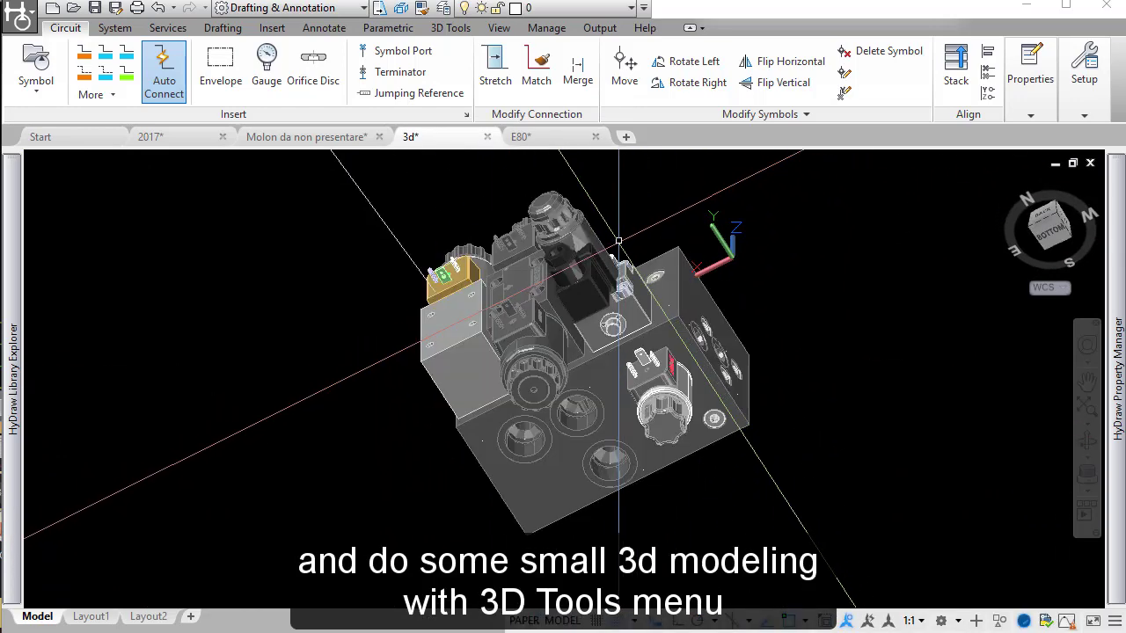
{"action": "left_click", "coordinate": [459, 29]}
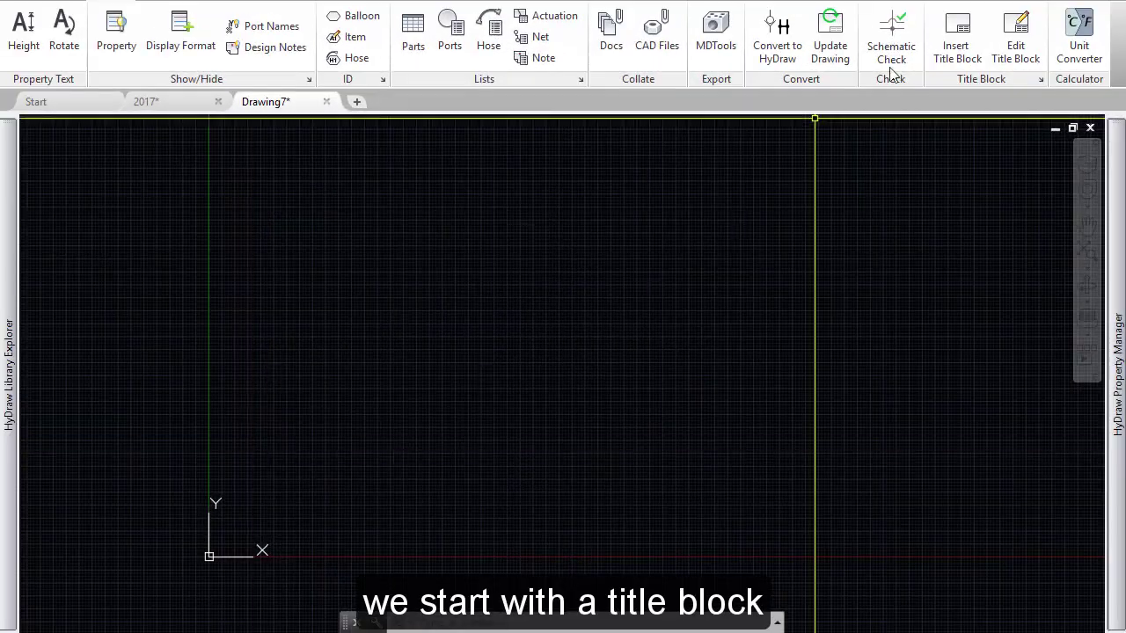
Step: Insert an A3 title block into Drawing7
{"action": "left_click", "coordinate": [958, 37]}
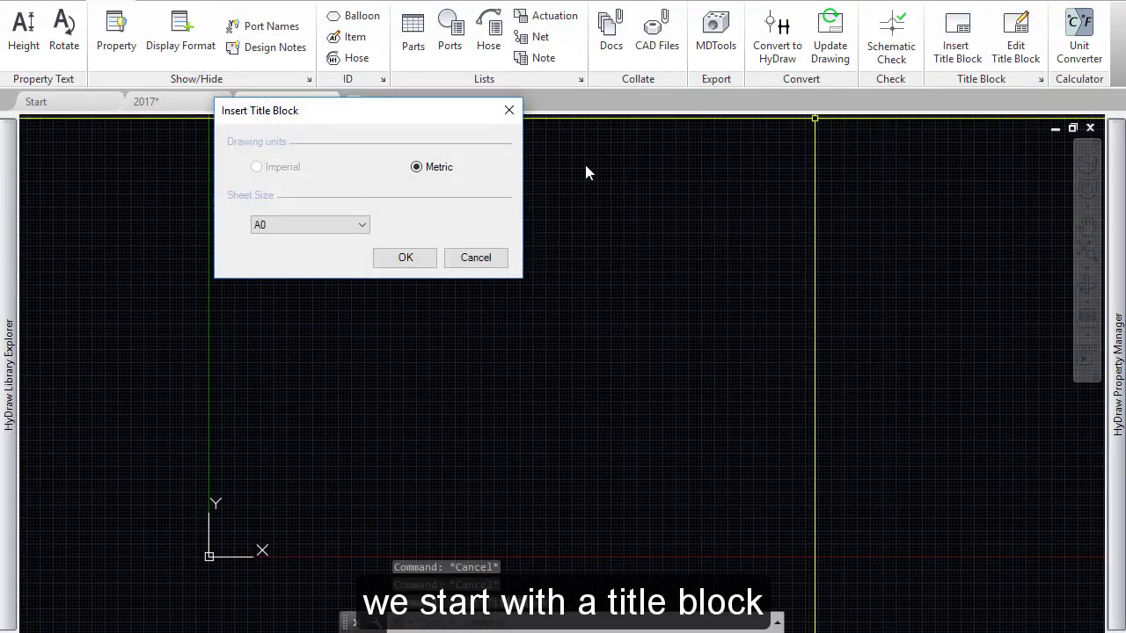
{"action": "left_click", "coordinate": [360, 226]}
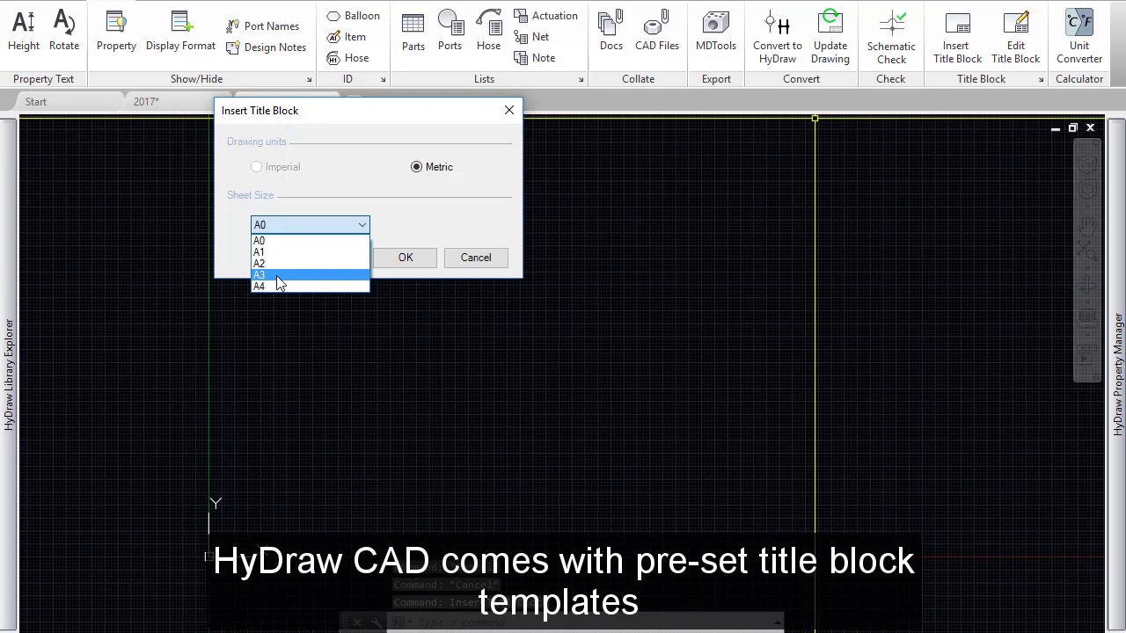
{"action": "left_click", "coordinate": [278, 276]}
{"action": "left_click", "coordinate": [404, 257]}
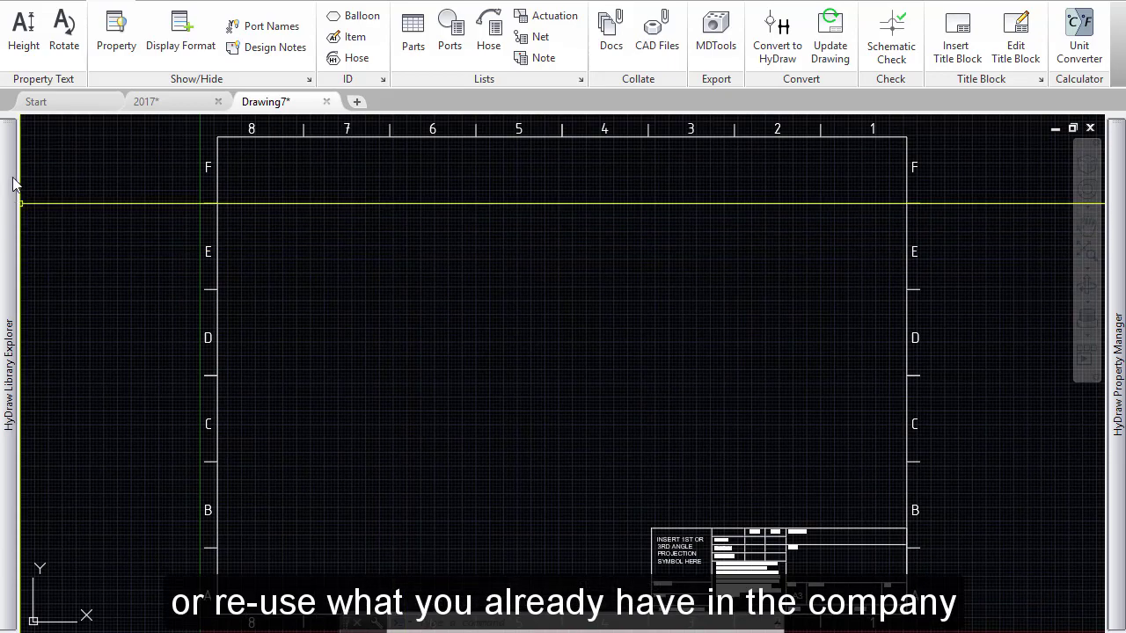
Step: Search the hydraulic symbol library for RESERVOIR
{"action": "mouse_move", "coordinate": [8, 189]}
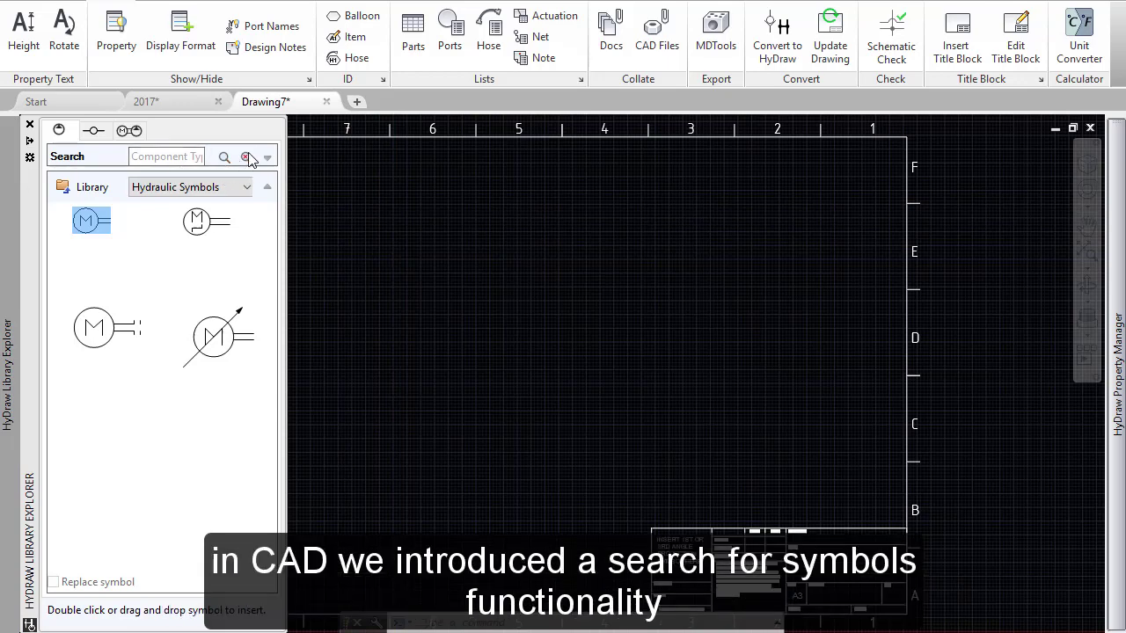
{"action": "left_click", "coordinate": [214, 157]}
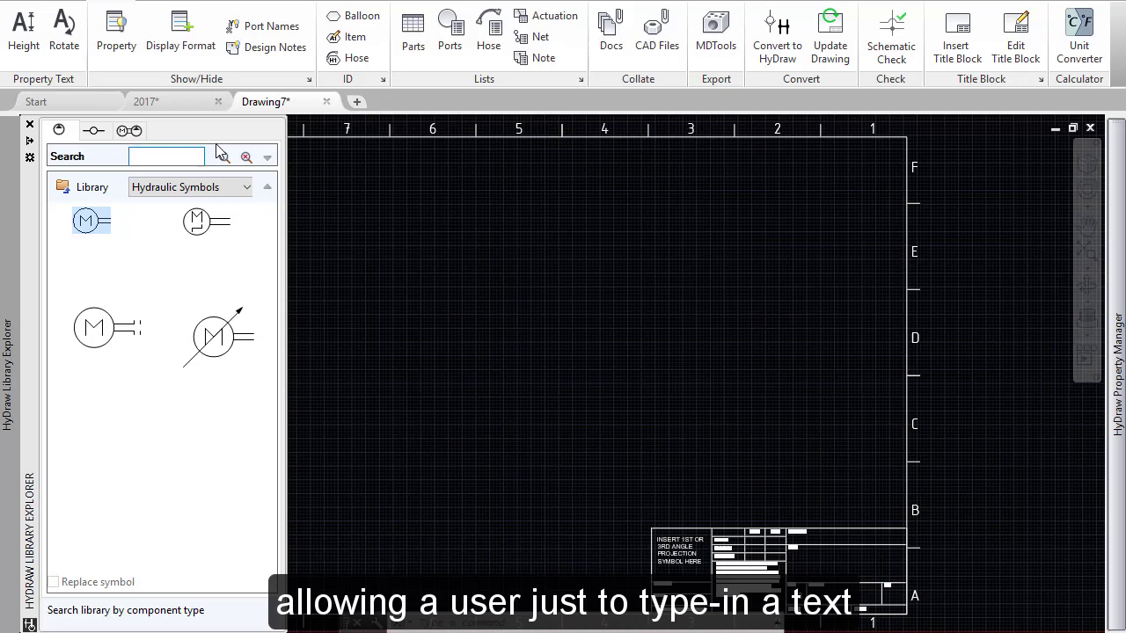
{"action": "type", "text": "RESERVOIR"}
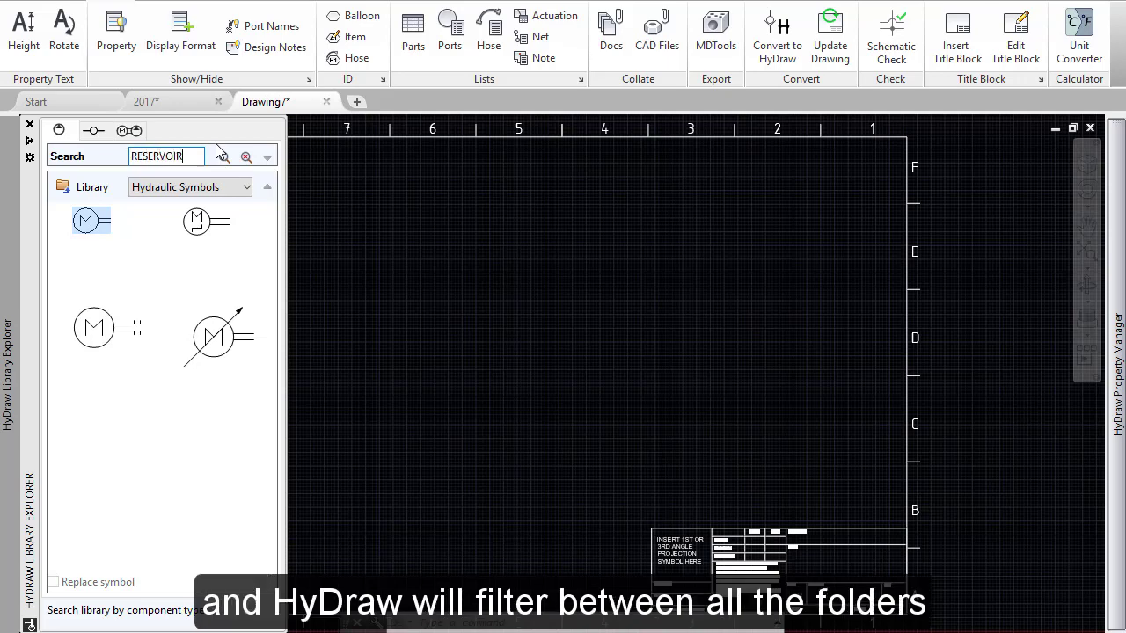
{"action": "left_click", "coordinate": [223, 157]}
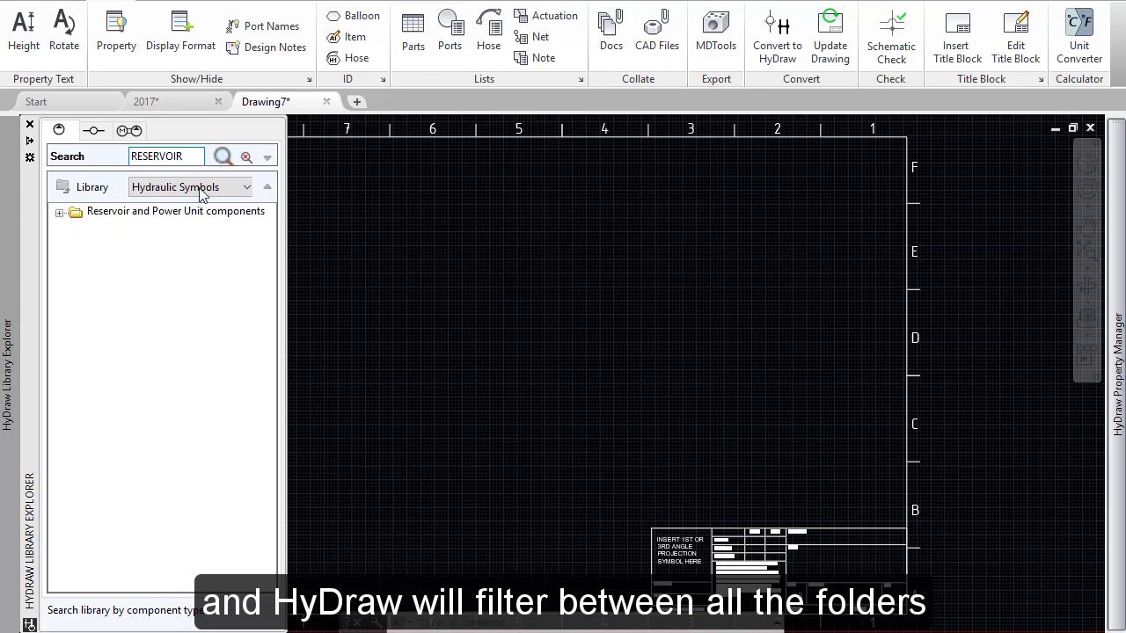
Step: Place the first Reservoir folder symbol near row B, then enter PUMP%SINGLE as the next search
{"action": "left_click", "coordinate": [60, 214]}
{"action": "left_click", "coordinate": [114, 229]}
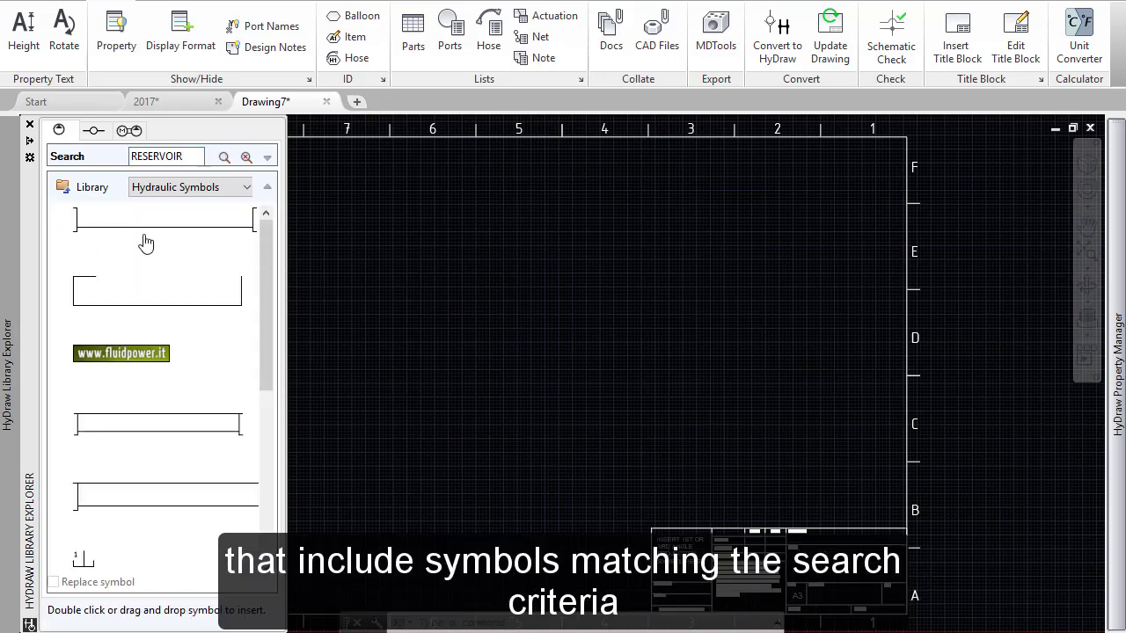
{"action": "double_click", "coordinate": [146, 244]}
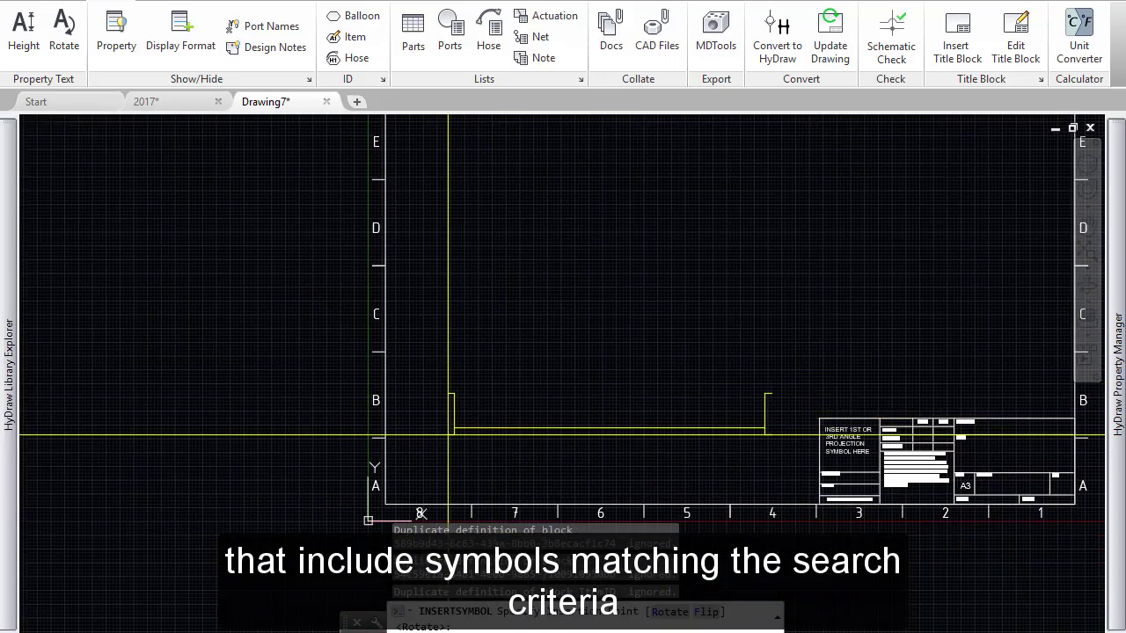
{"action": "left_click", "coordinate": [449, 434]}
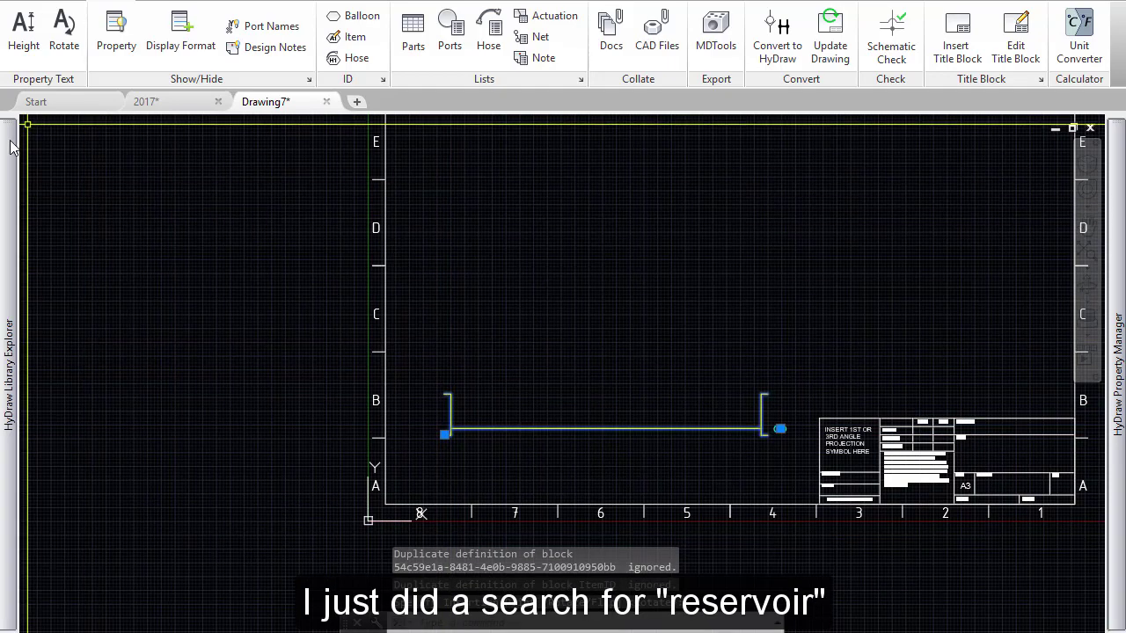
{"action": "mouse_move", "coordinate": [10, 147]}
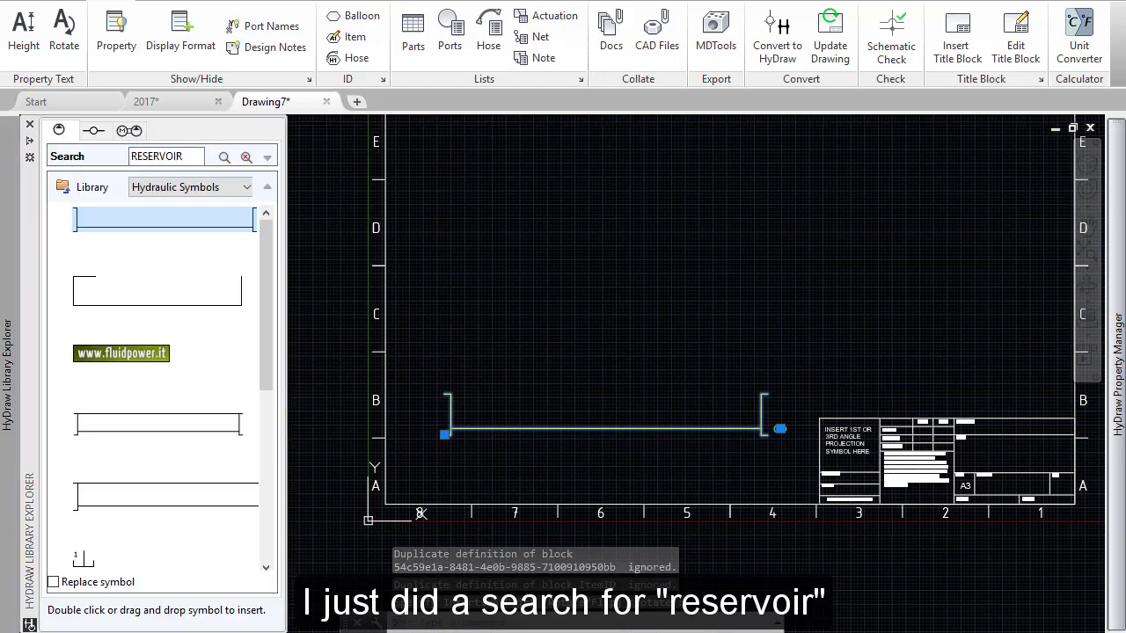
{"action": "type", "text": "pou"}
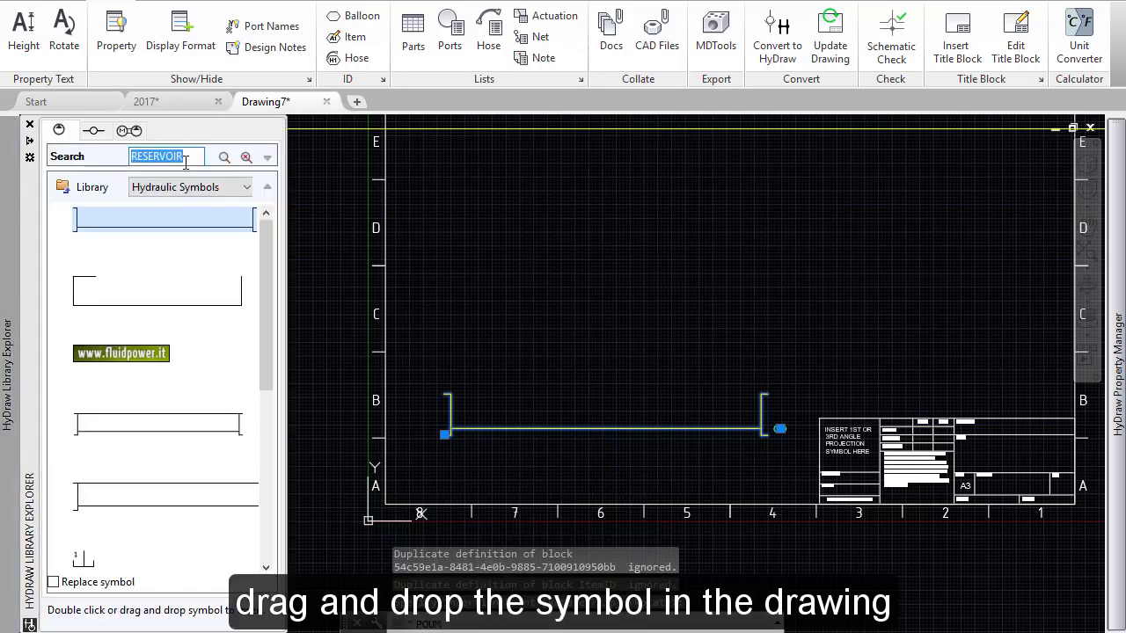
{"action": "type", "text": "PUMP%"}
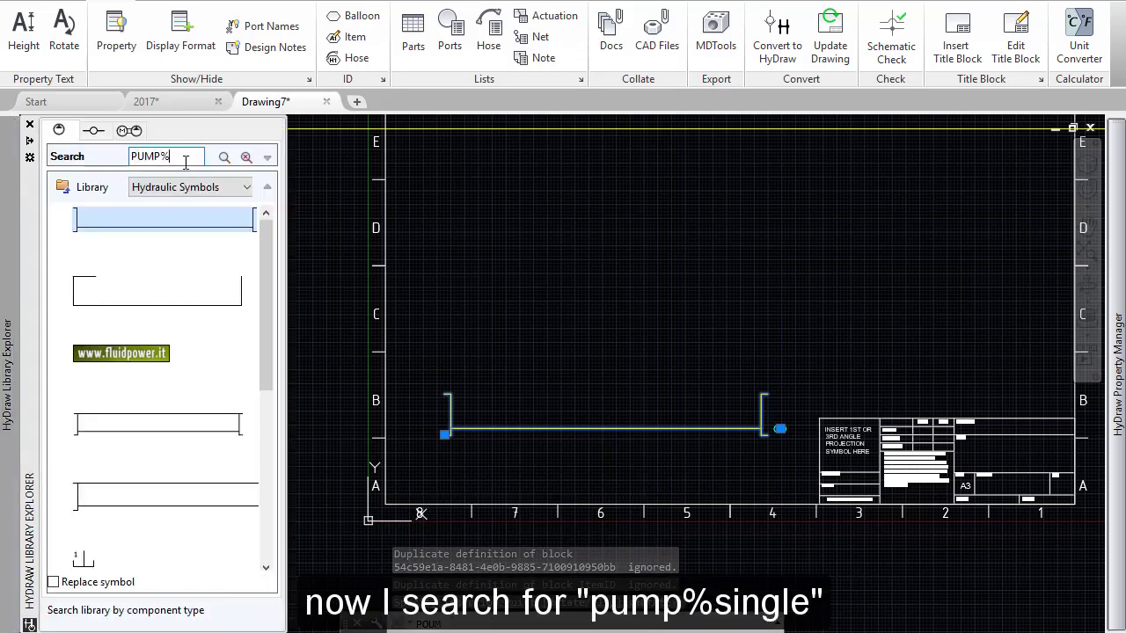
{"action": "type", "text": "SINGLE"}
Step: Place a Fixed > Single RH (CW) Rotation pump symbol above the reservoir
{"action": "left_click", "coordinate": [224, 157]}
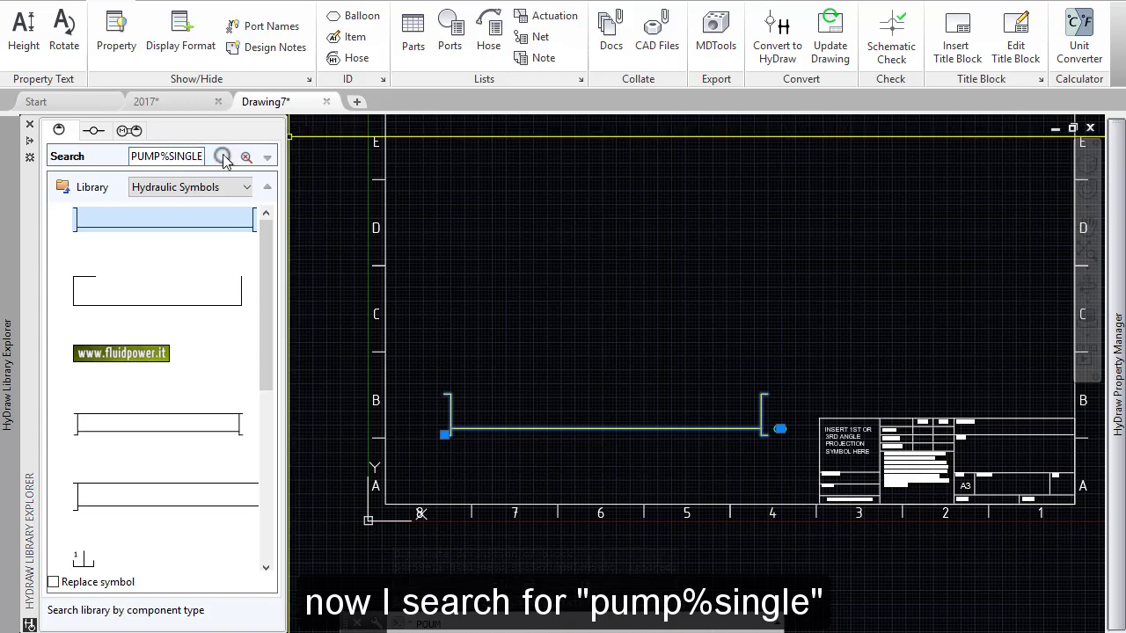
{"action": "double_click", "coordinate": [72, 219]}
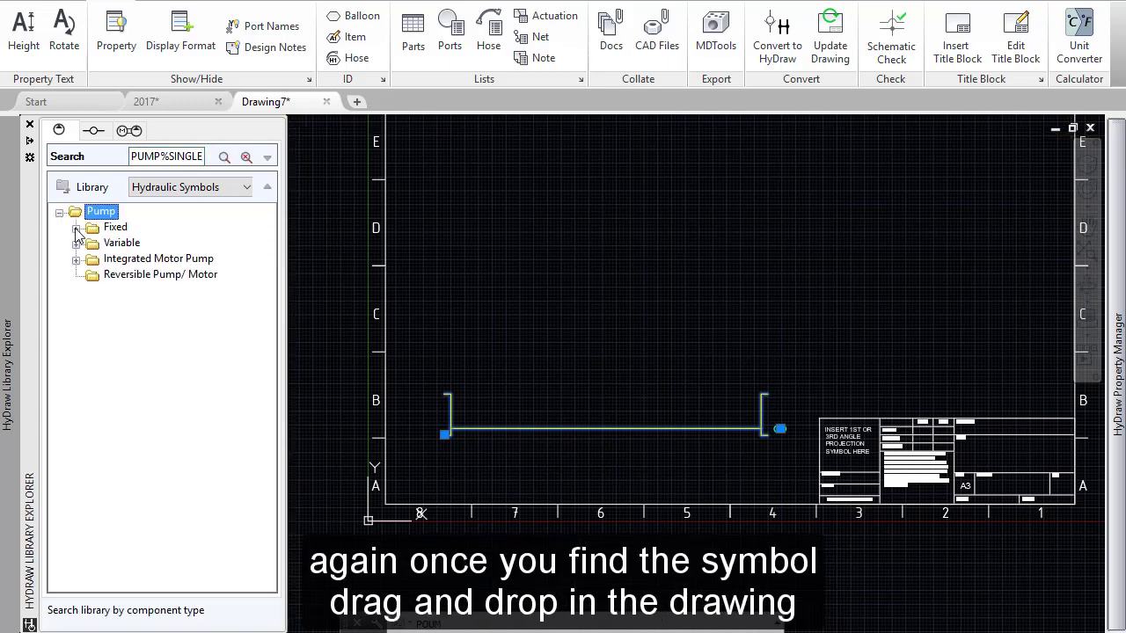
{"action": "left_click", "coordinate": [76, 228]}
{"action": "left_click", "coordinate": [92, 243]}
{"action": "left_click", "coordinate": [173, 260]}
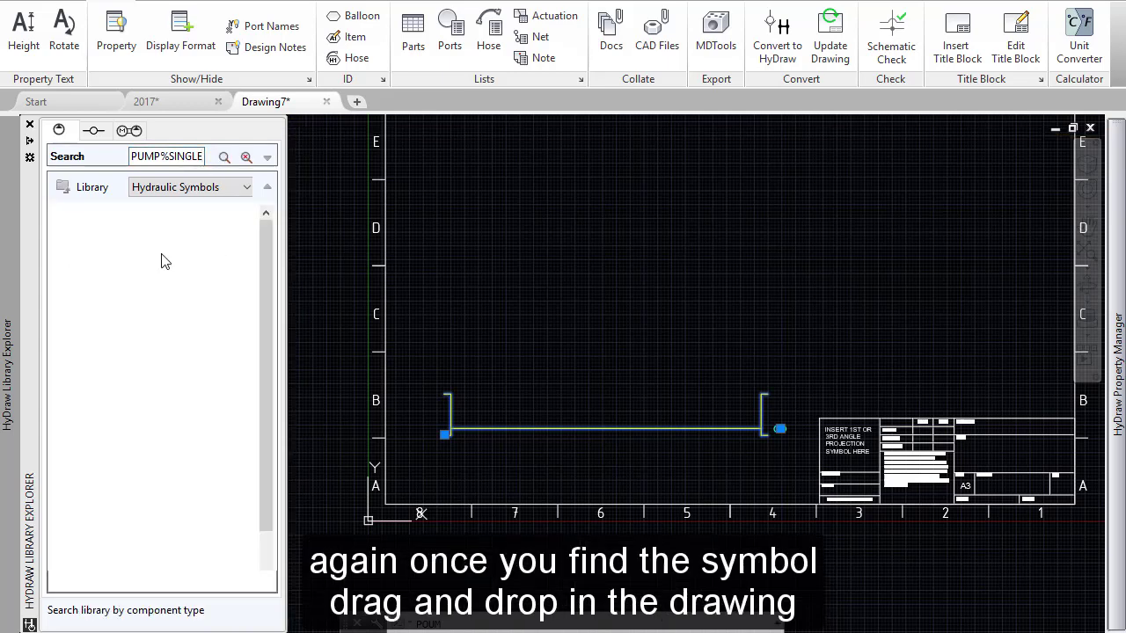
{"action": "left_click_drag", "start_coordinate": [114, 356], "coordinate": [564, 383]}
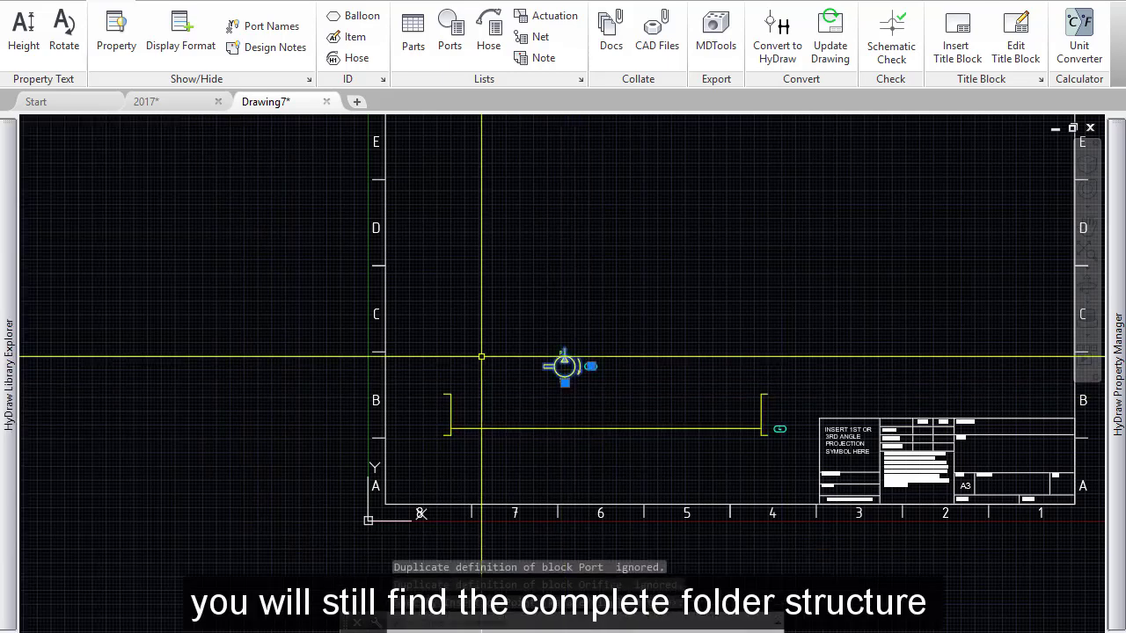
Step: Clear the library search to restore the full folder tree
{"action": "mouse_move", "coordinate": [12, 151]}
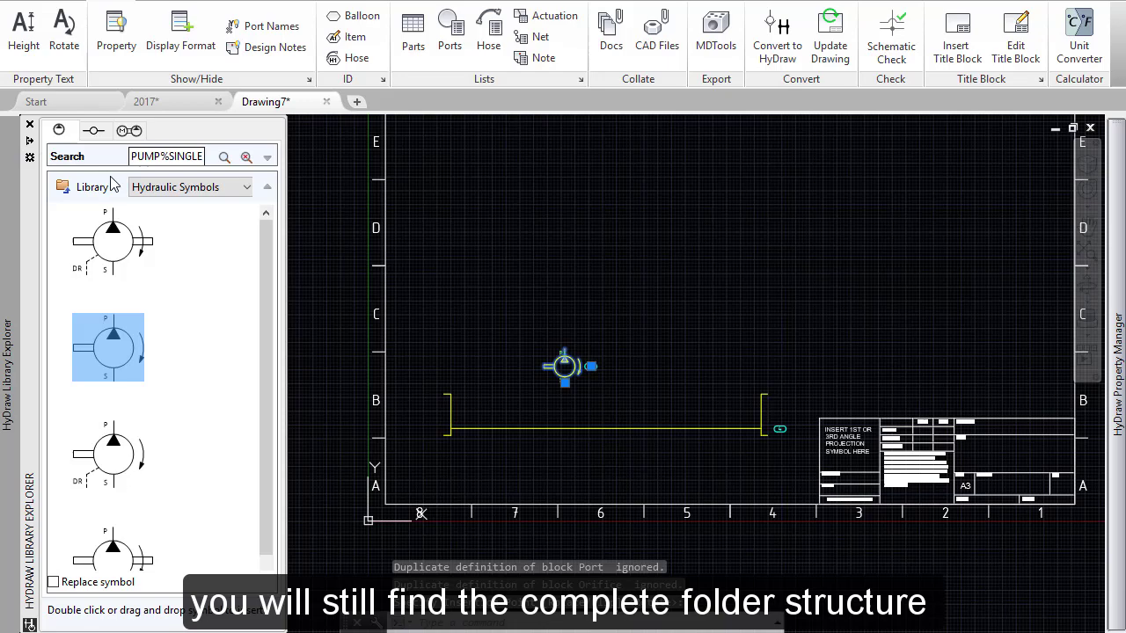
{"action": "left_click", "coordinate": [65, 188]}
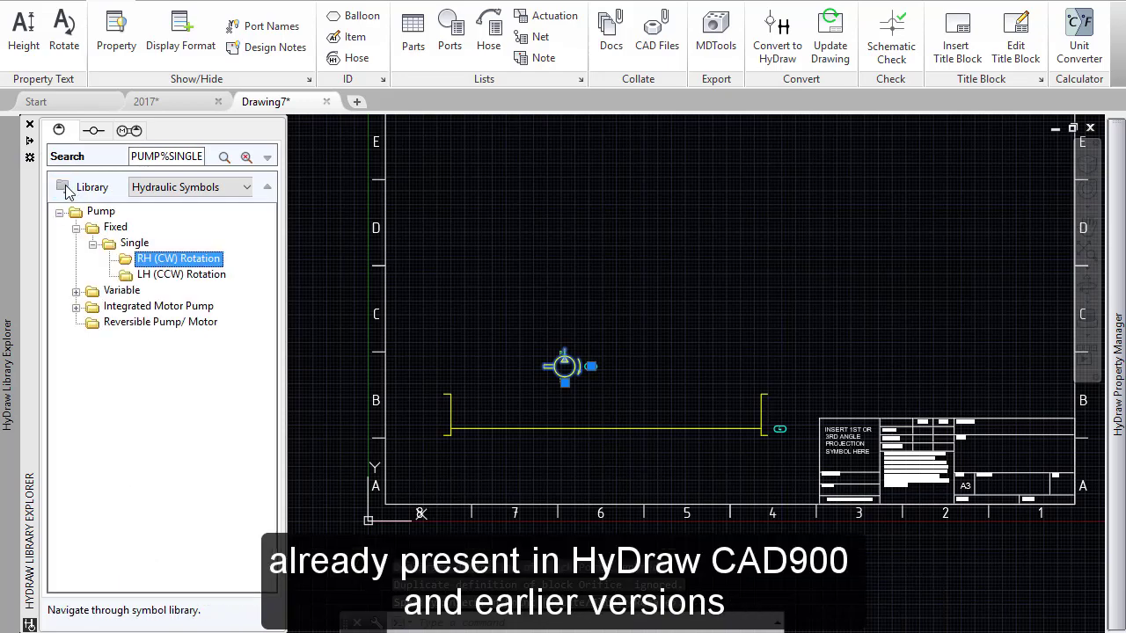
{"action": "left_click", "coordinate": [246, 157]}
{"action": "left_click_drag", "start_coordinate": [274, 238], "coordinate": [278, 352]}
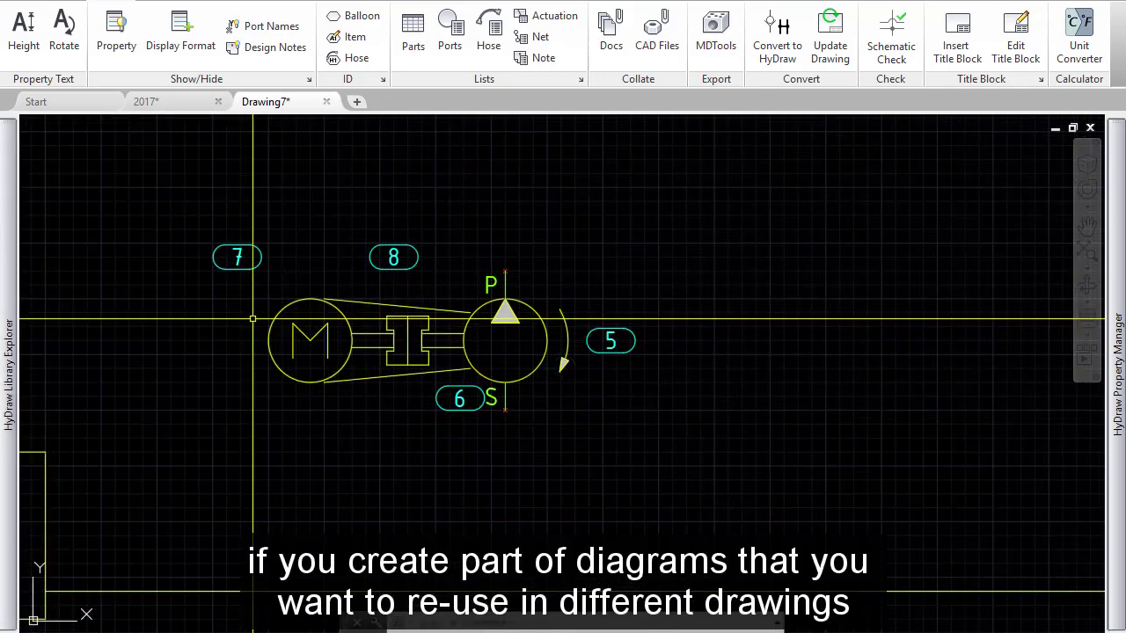
Step: Show the Sub-System library as a folder tree with Manifold Assemblies collapsed
{"action": "mouse_move", "coordinate": [9, 220]}
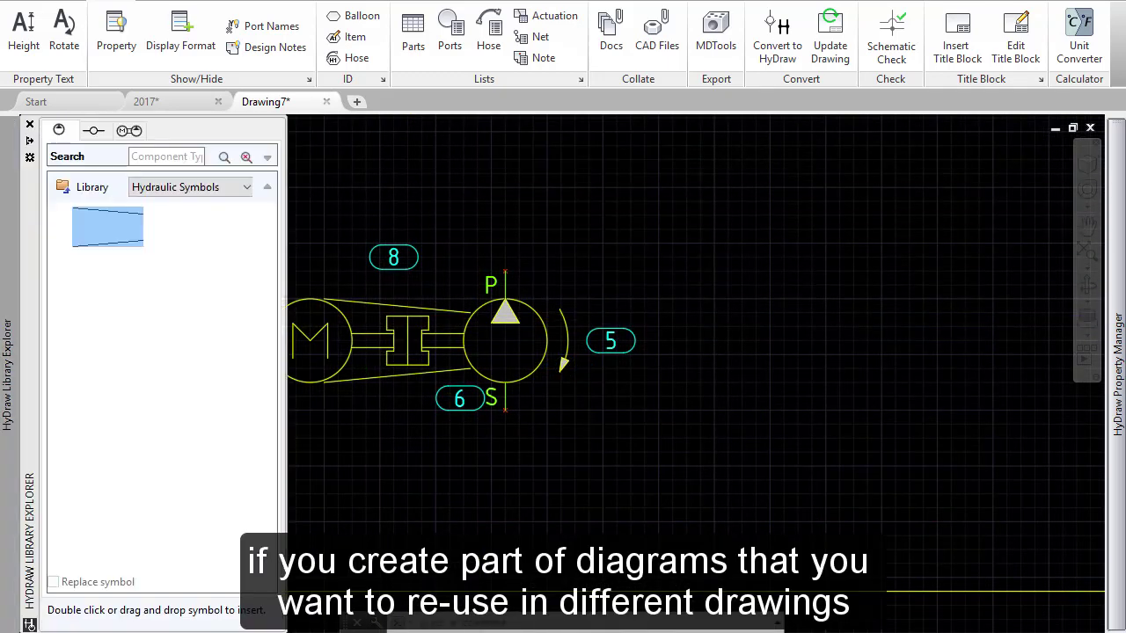
{"action": "left_click", "coordinate": [129, 131]}
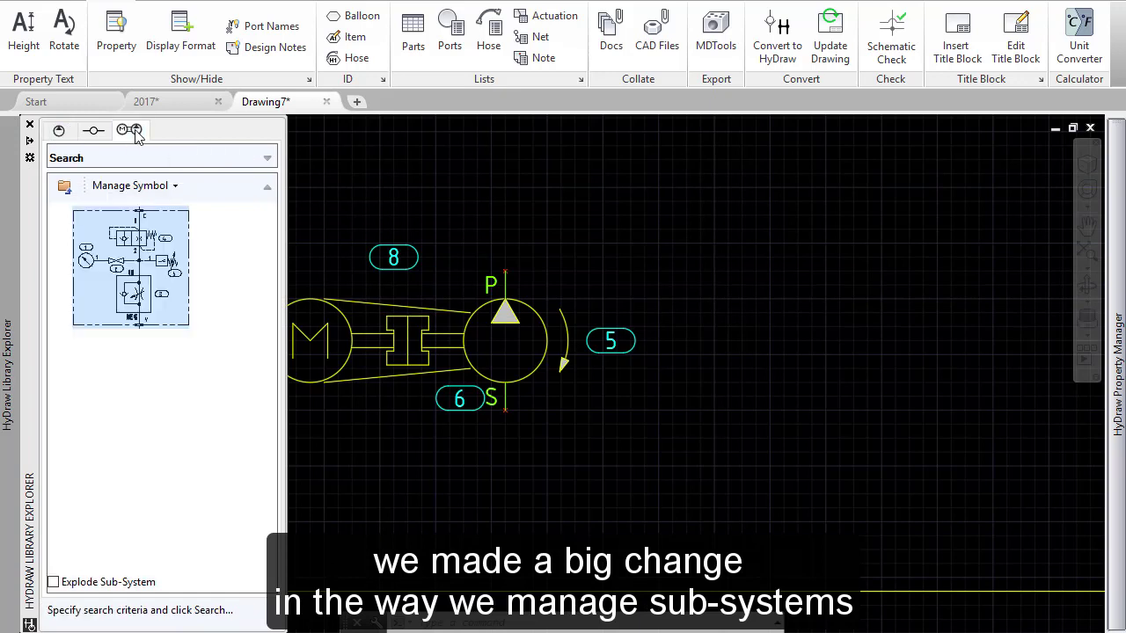
{"action": "left_click", "coordinate": [65, 186]}
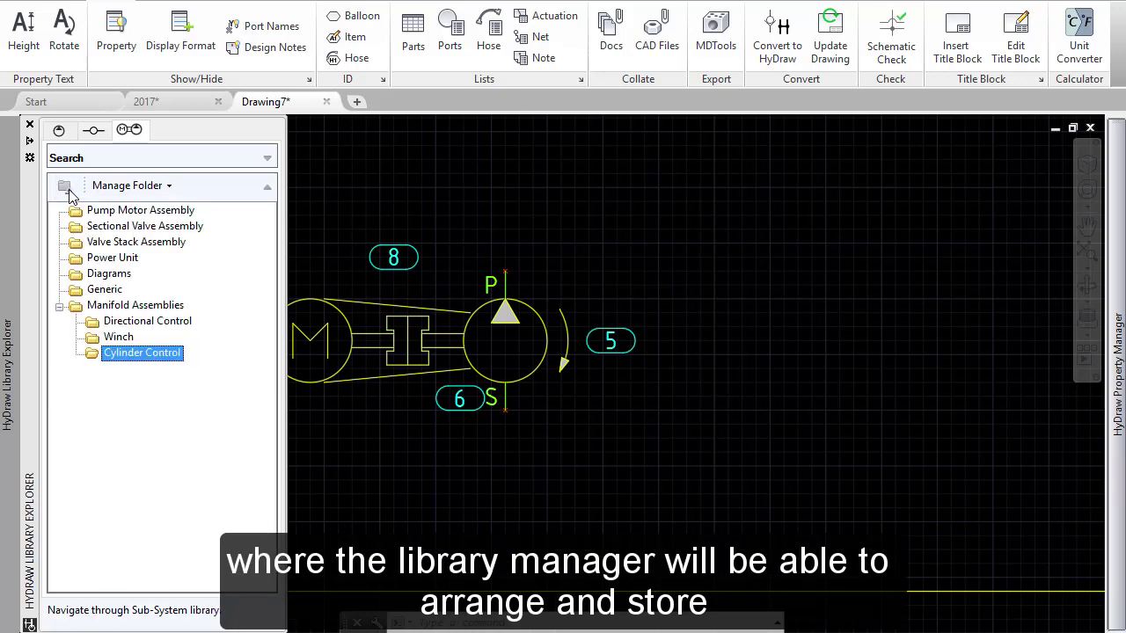
{"action": "left_click", "coordinate": [59, 308]}
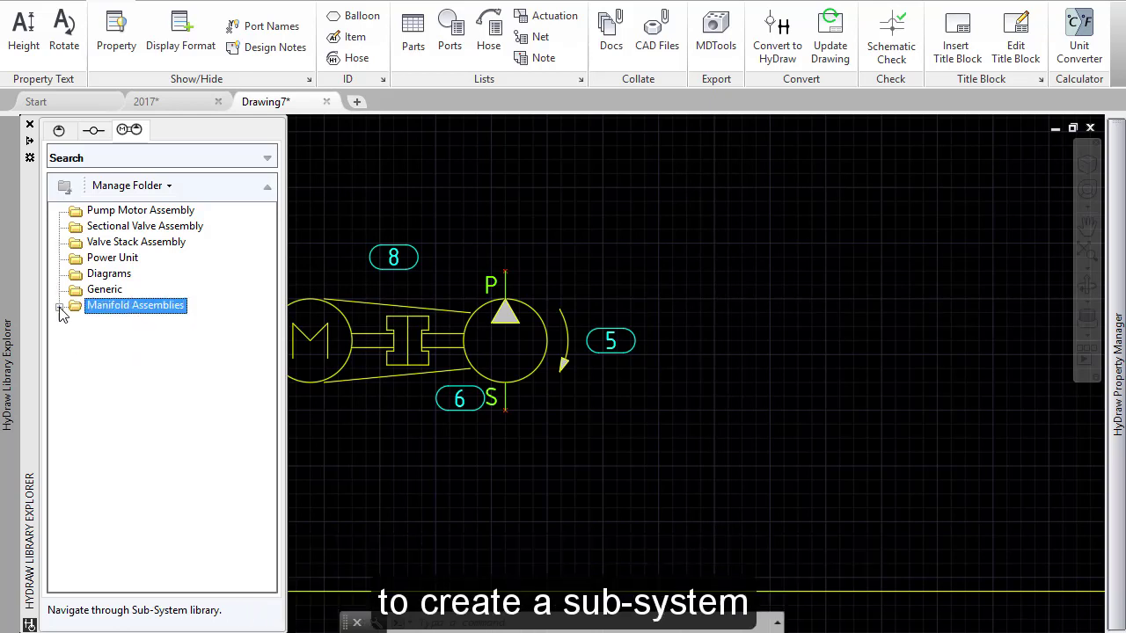
Step: Add a new sub-system to the Diagrams folder from the window-selected motor-pump geometry
{"action": "double_click", "coordinate": [105, 274]}
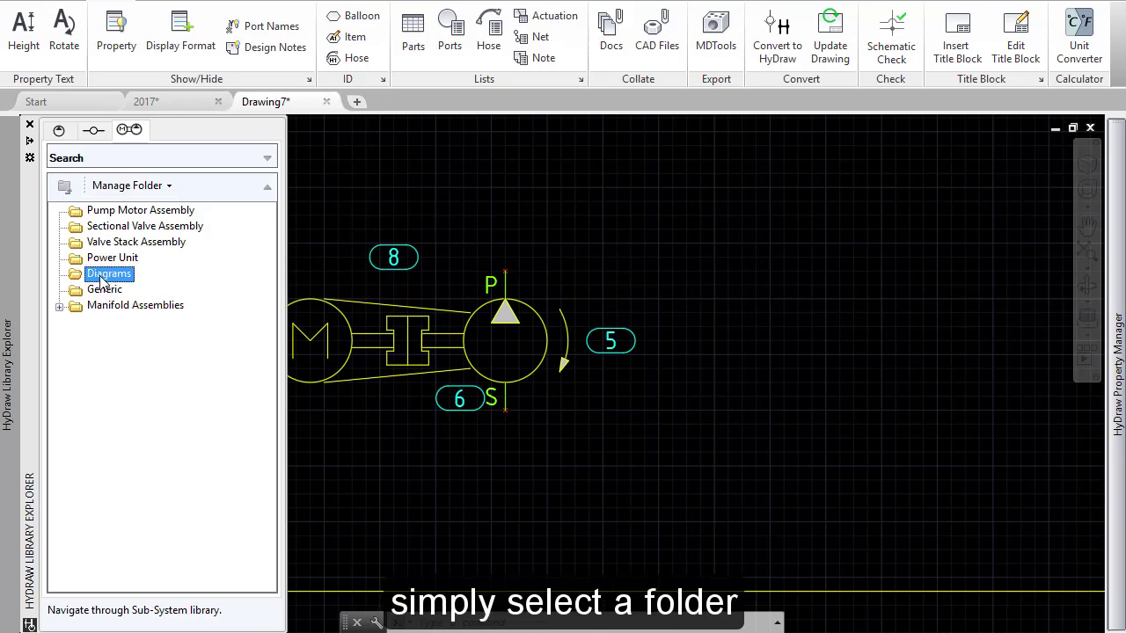
{"action": "right_click", "coordinate": [149, 408]}
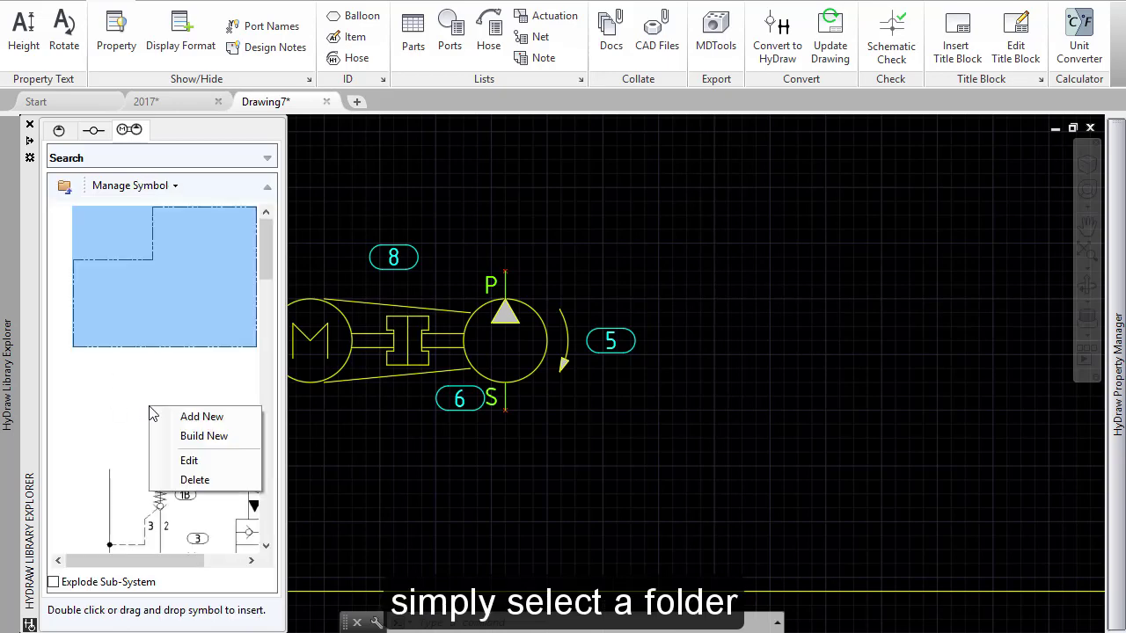
{"action": "left_click", "coordinate": [202, 422]}
{"action": "middle_click_drag", "start_coordinate": [654, 460], "coordinate": [973, 458]}
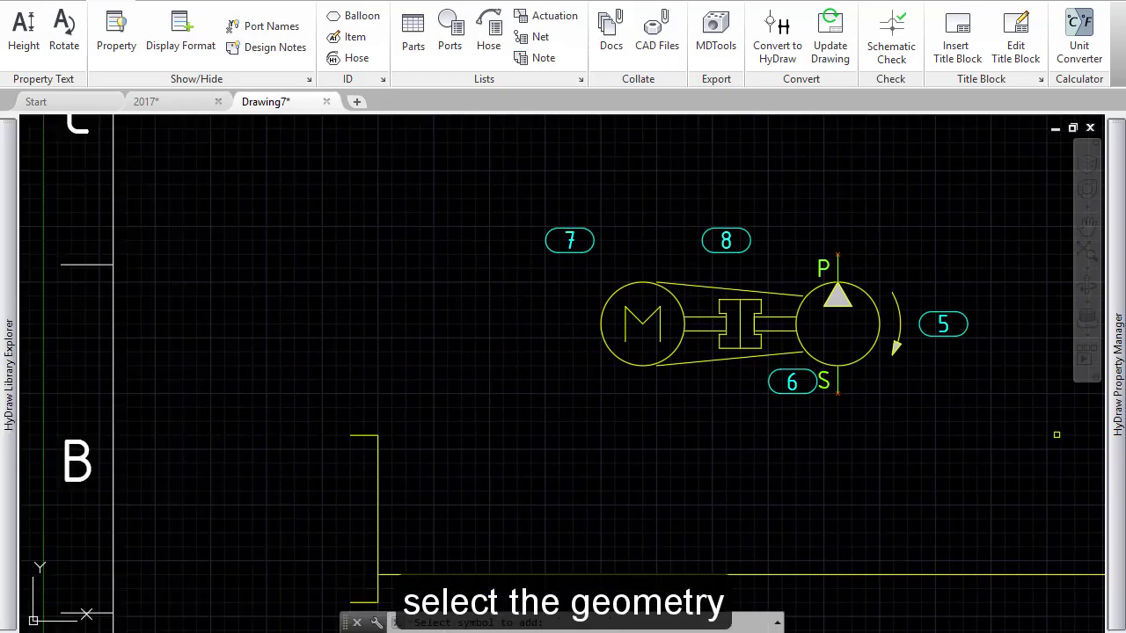
{"action": "left_click", "coordinate": [1056, 432]}
{"action": "left_click", "coordinate": [516, 195]}
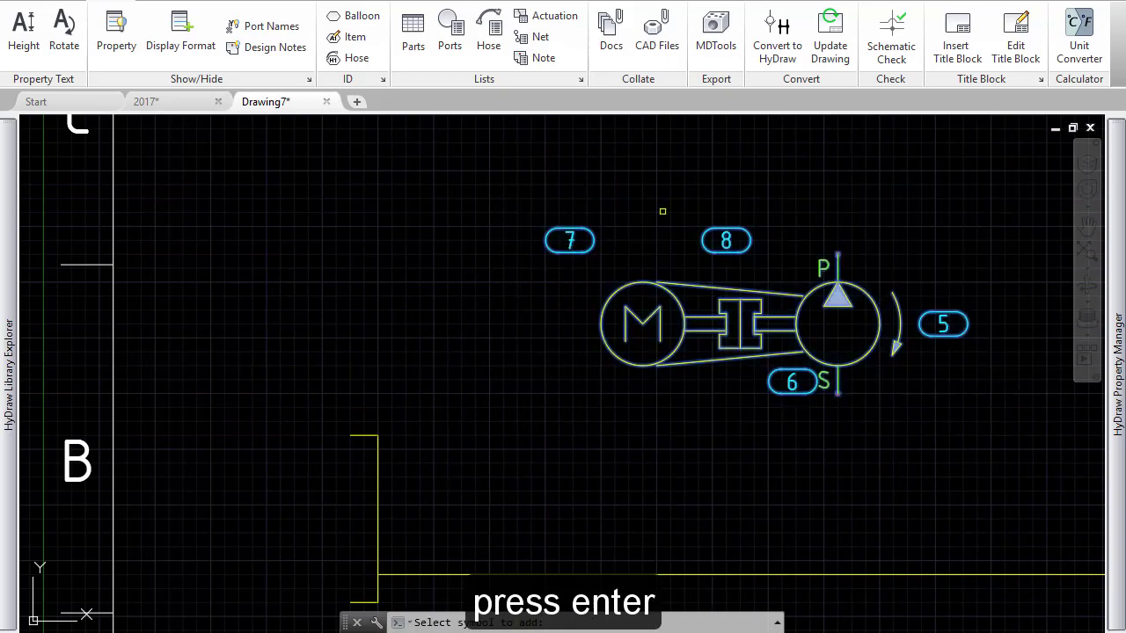
{"action": "key", "text": "Return"}
Step: Set the sub-system type to GRUPPO MOTOPOMPA with its base point at the pump's S port
{"action": "left_click", "coordinate": [485, 304]}
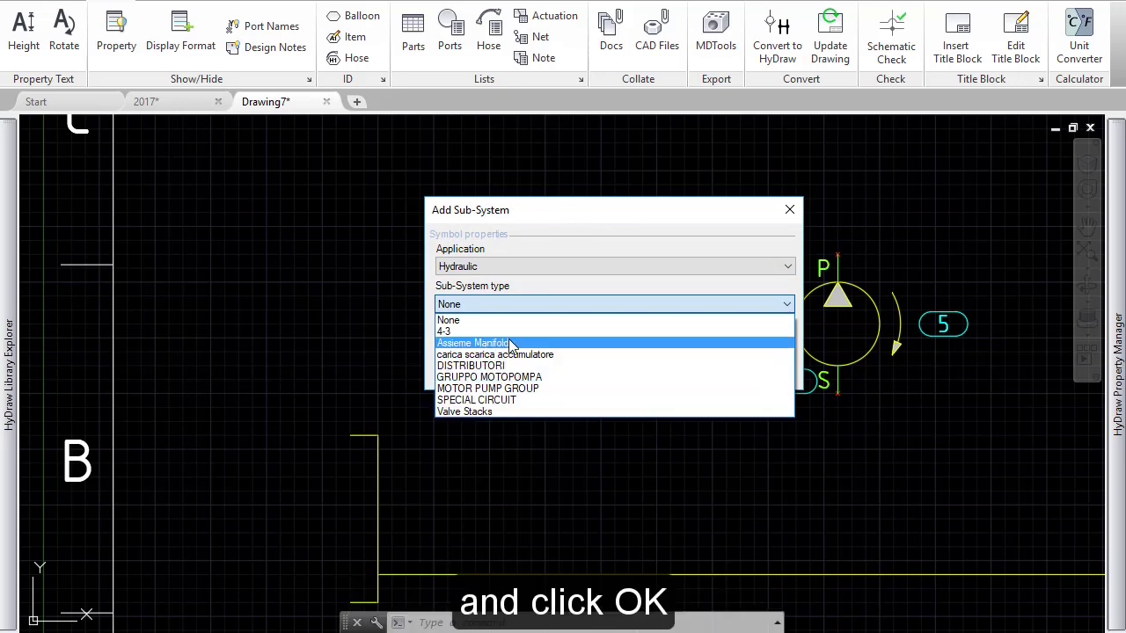
{"action": "left_click", "coordinate": [515, 378]}
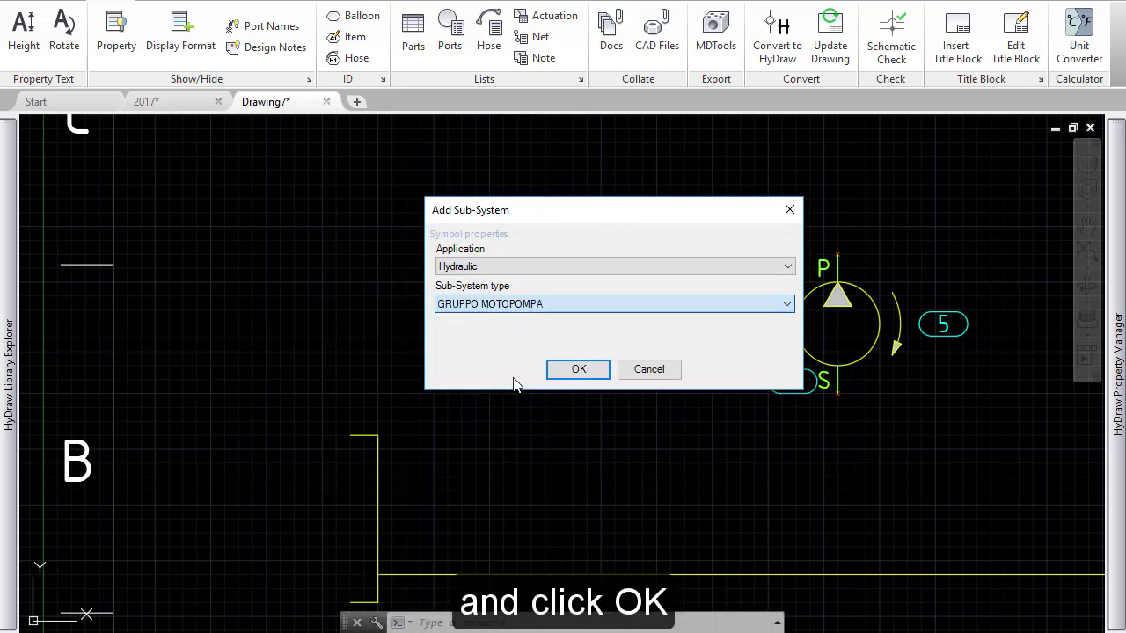
{"action": "left_click", "coordinate": [576, 369]}
{"action": "left_click", "coordinate": [595, 370]}
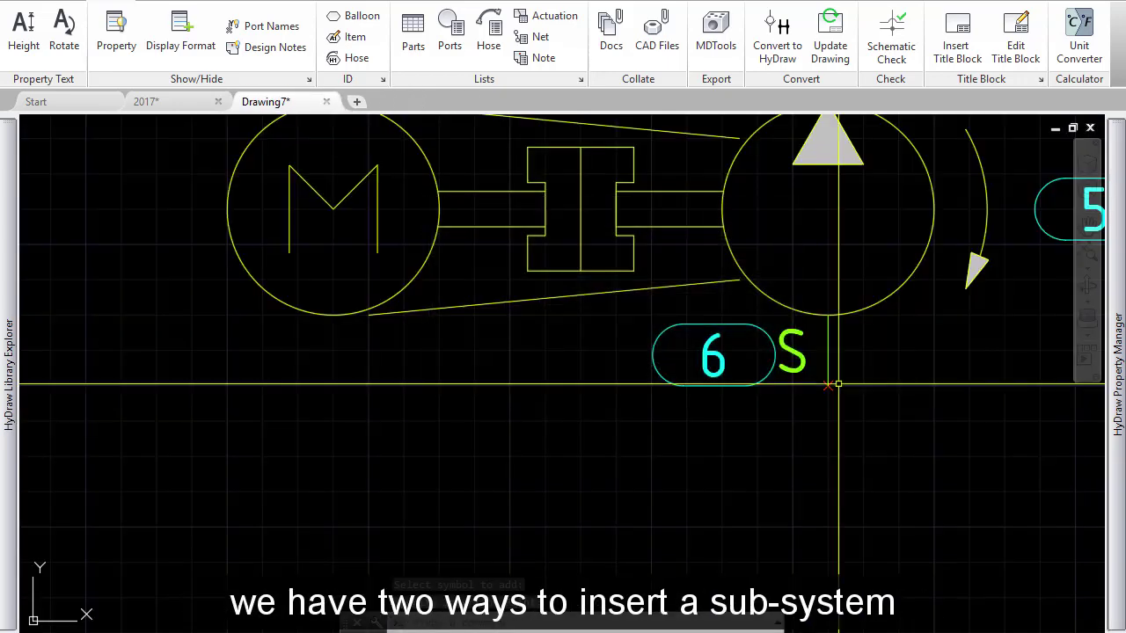
Step: Insert the Diagrams motor-pump sub-system with Explode Sub-System ticked
{"action": "mouse_move", "coordinate": [18, 156]}
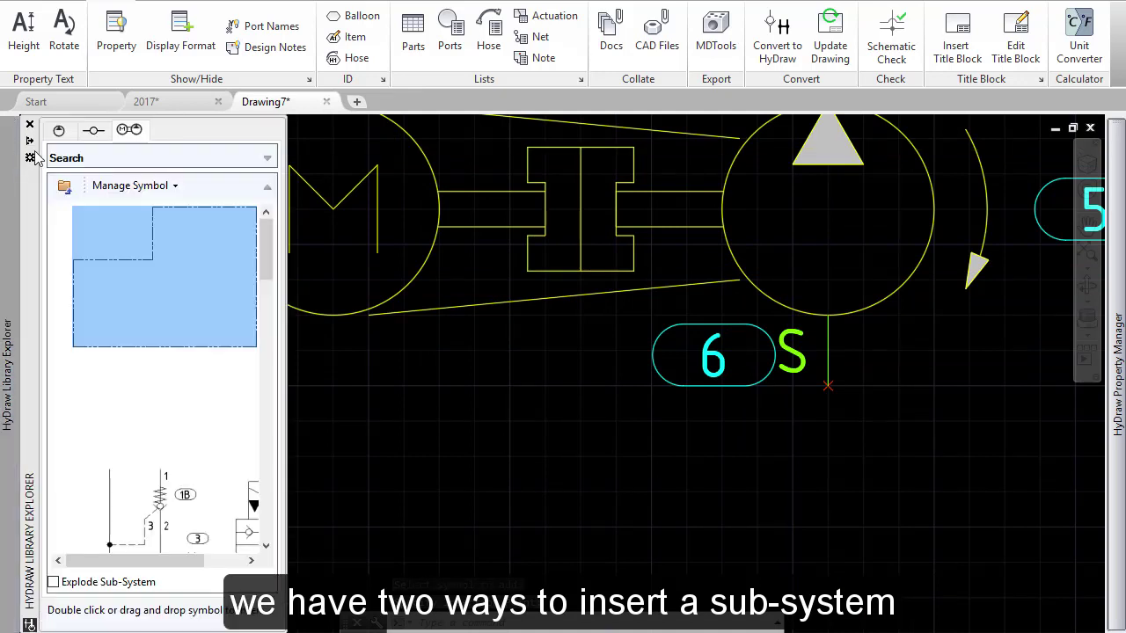
{"action": "left_click", "coordinate": [66, 186]}
{"action": "double_click", "coordinate": [113, 274]}
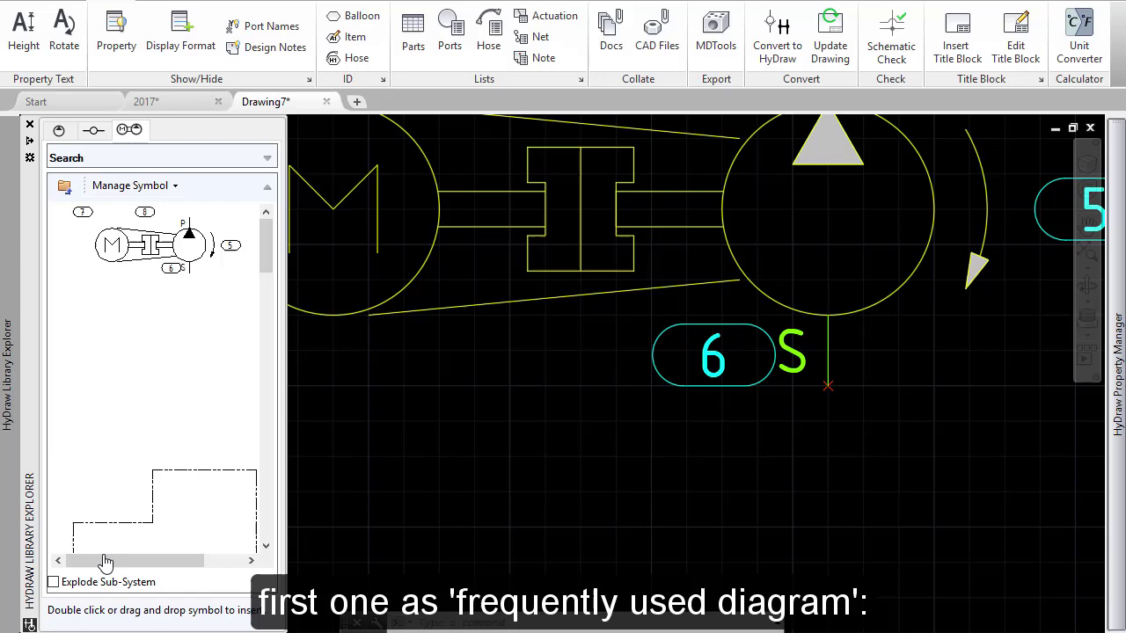
{"action": "left_click", "coordinate": [53, 582]}
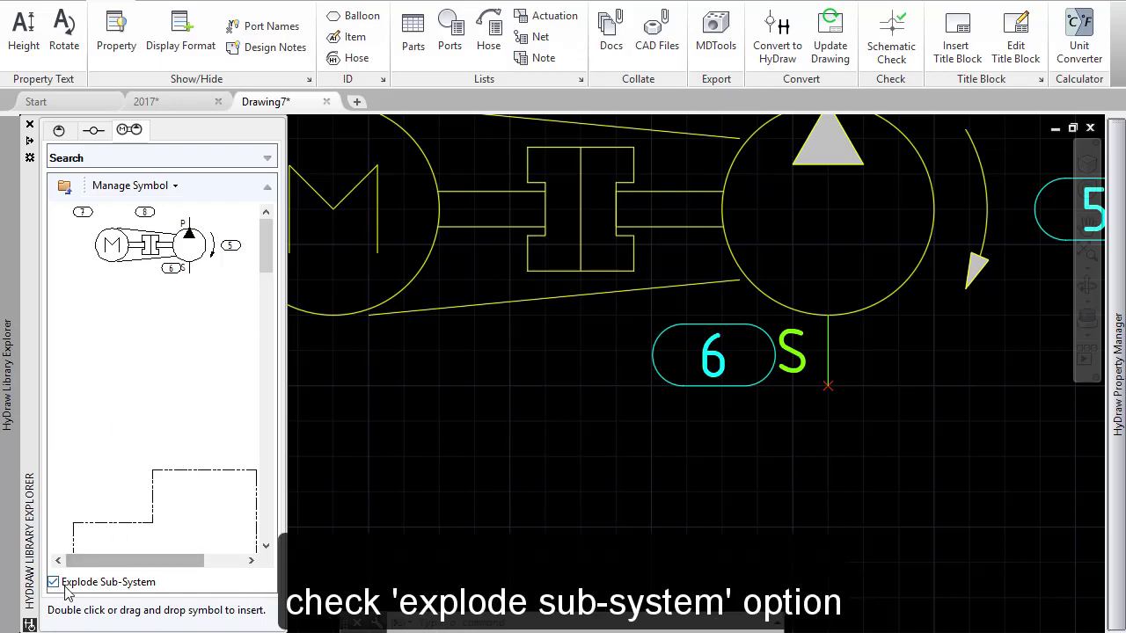
{"action": "double_click", "coordinate": [174, 249]}
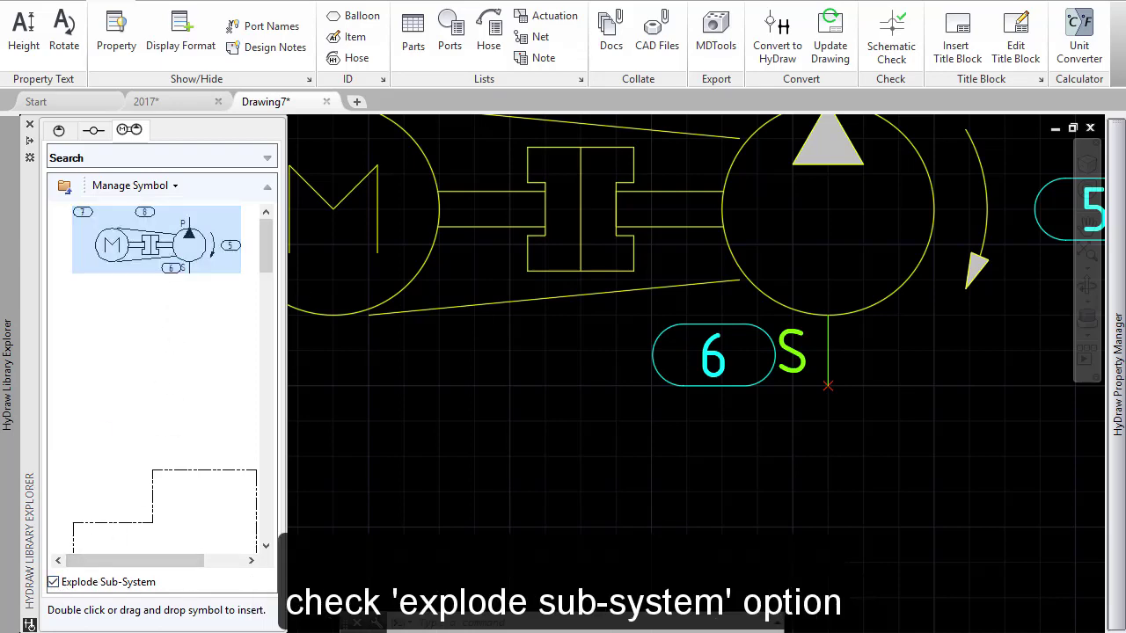
{"action": "scroll", "coordinate": [716, 326], "scroll_direction": "down", "scroll_amount": 5}
{"action": "scroll", "coordinate": [726, 289], "scroll_direction": "up", "scroll_amount": 6}
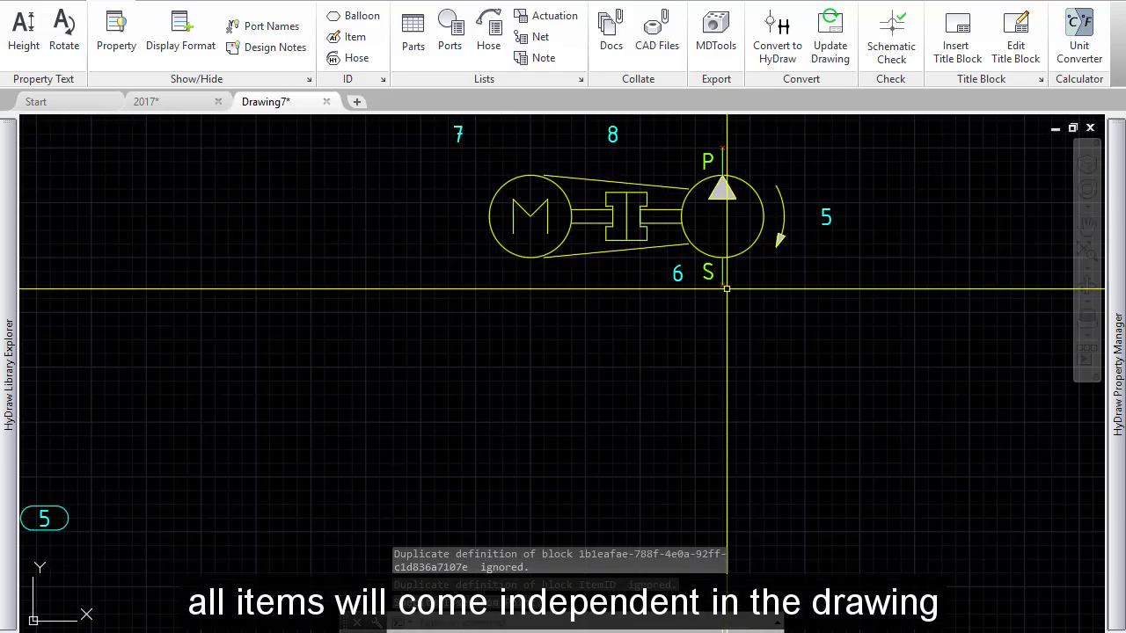
{"action": "middle_click_drag", "start_coordinate": [653, 253], "coordinate": [673, 305]}
{"action": "scroll", "coordinate": [673, 306], "scroll_direction": "up", "scroll_amount": 2}
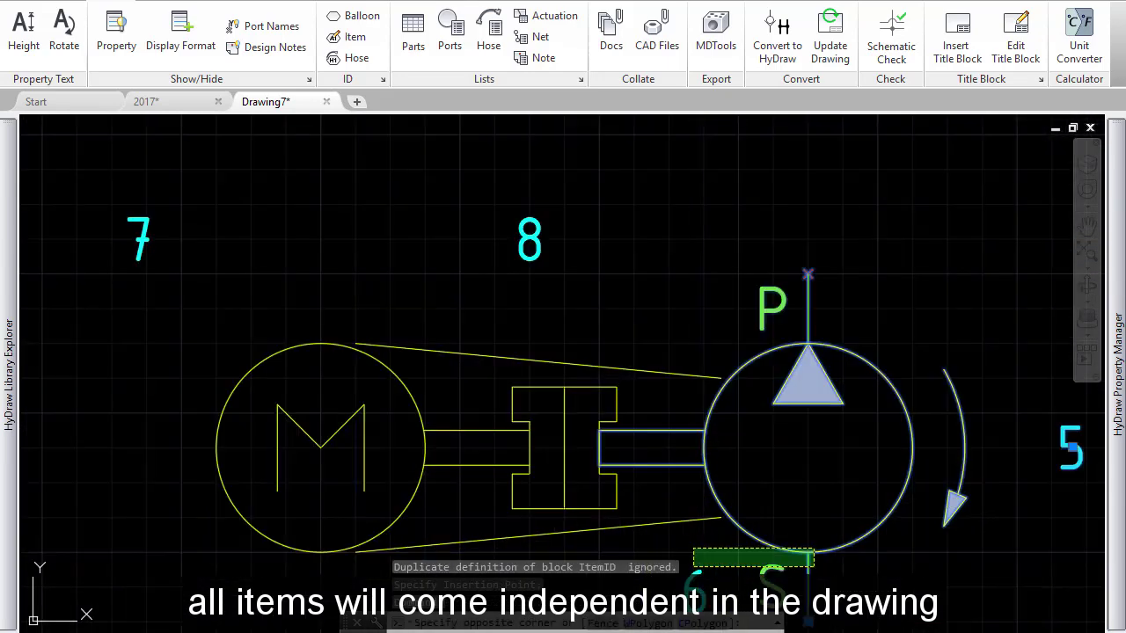
{"action": "key", "text": "Escape"}
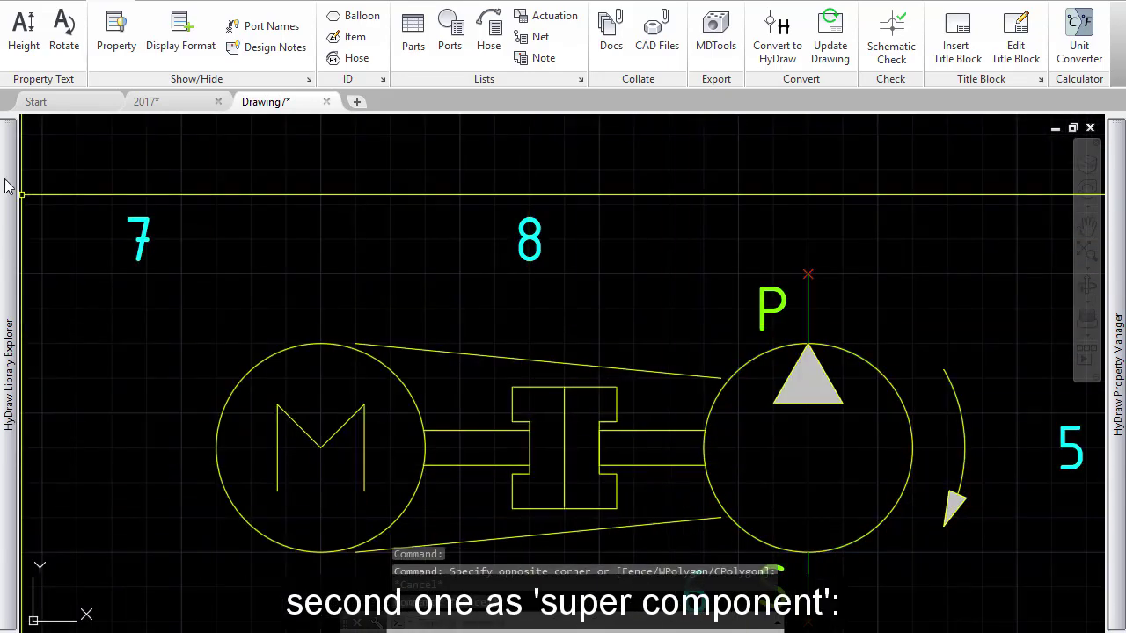
Step: Insert the Manifold Assemblies > Cylinder Control sub-system with Explode Sub-System unticked
{"action": "mouse_move", "coordinate": [9, 186]}
{"action": "left_click", "coordinate": [64, 187]}
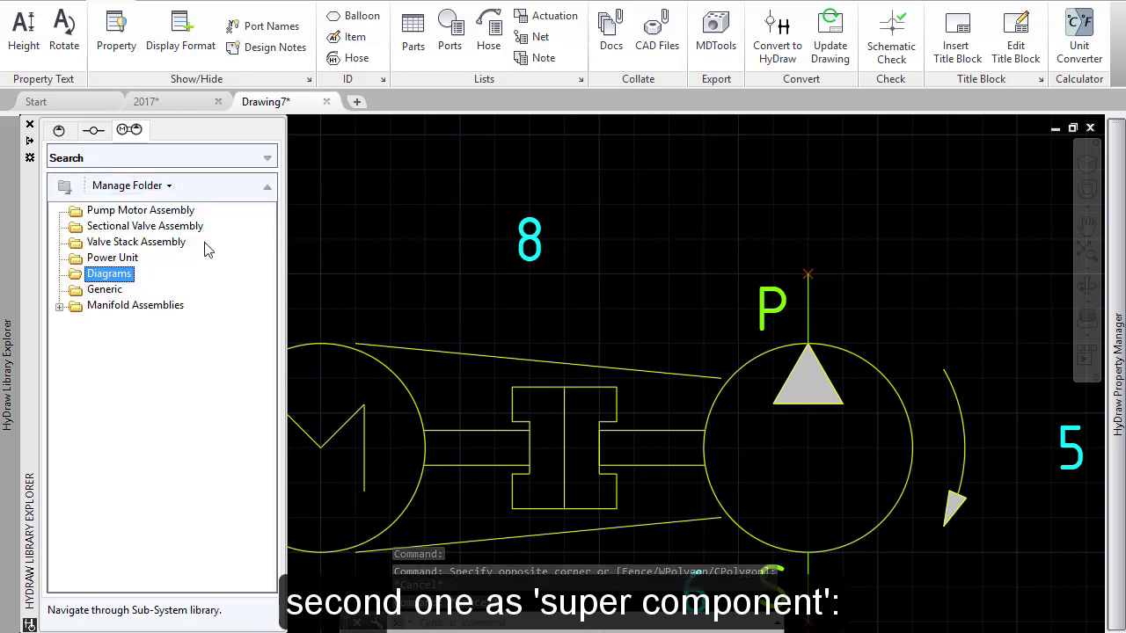
{"action": "left_click", "coordinate": [59, 306]}
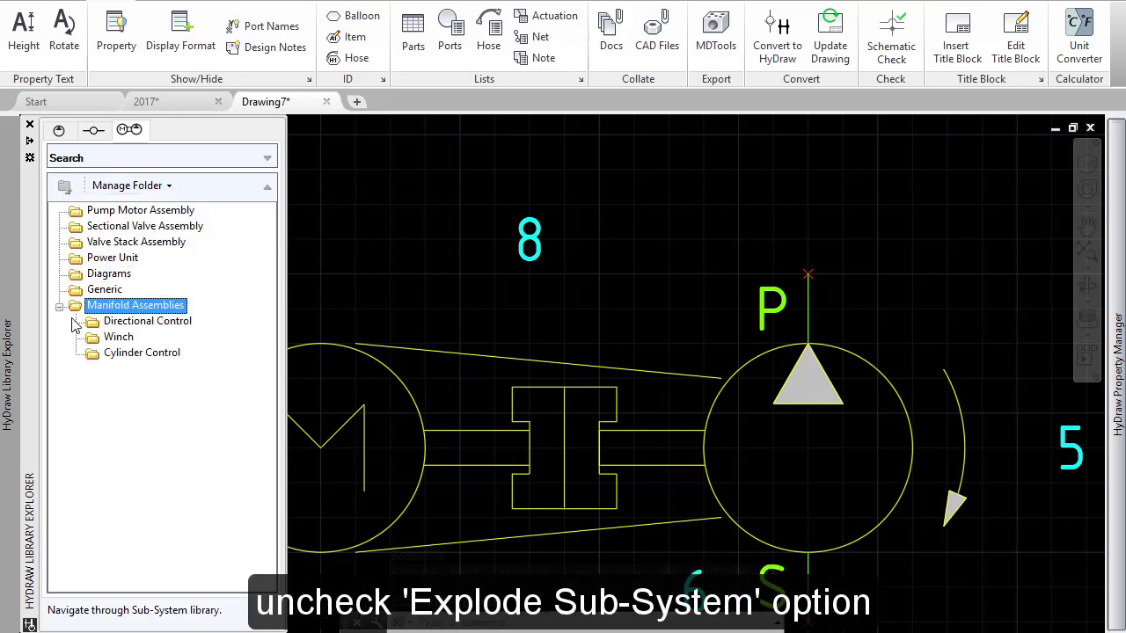
{"action": "double_click", "coordinate": [137, 352]}
{"action": "left_click", "coordinate": [128, 279]}
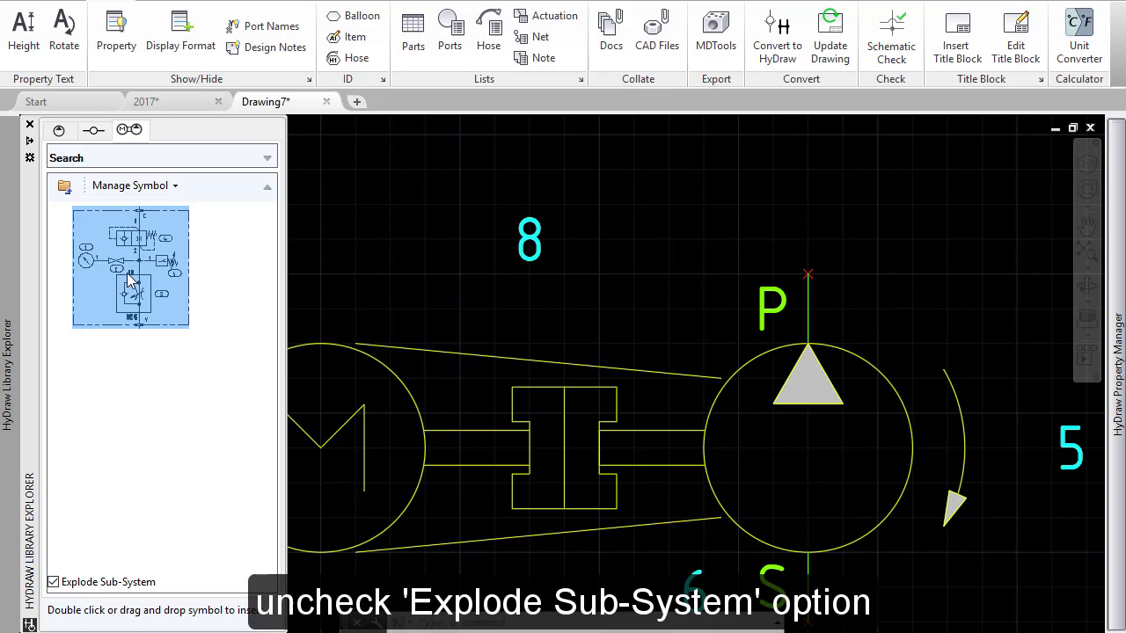
{"action": "left_click", "coordinate": [53, 582]}
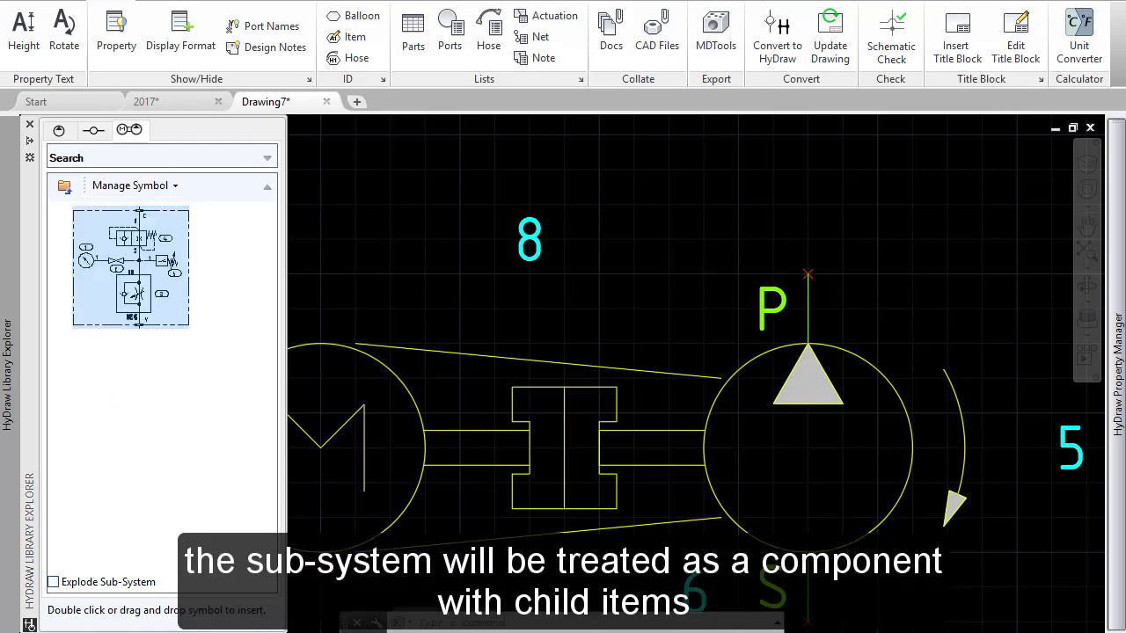
{"action": "scroll", "coordinate": [722, 272], "scroll_direction": "down", "scroll_amount": 4}
{"action": "left_click", "coordinate": [722, 273]}
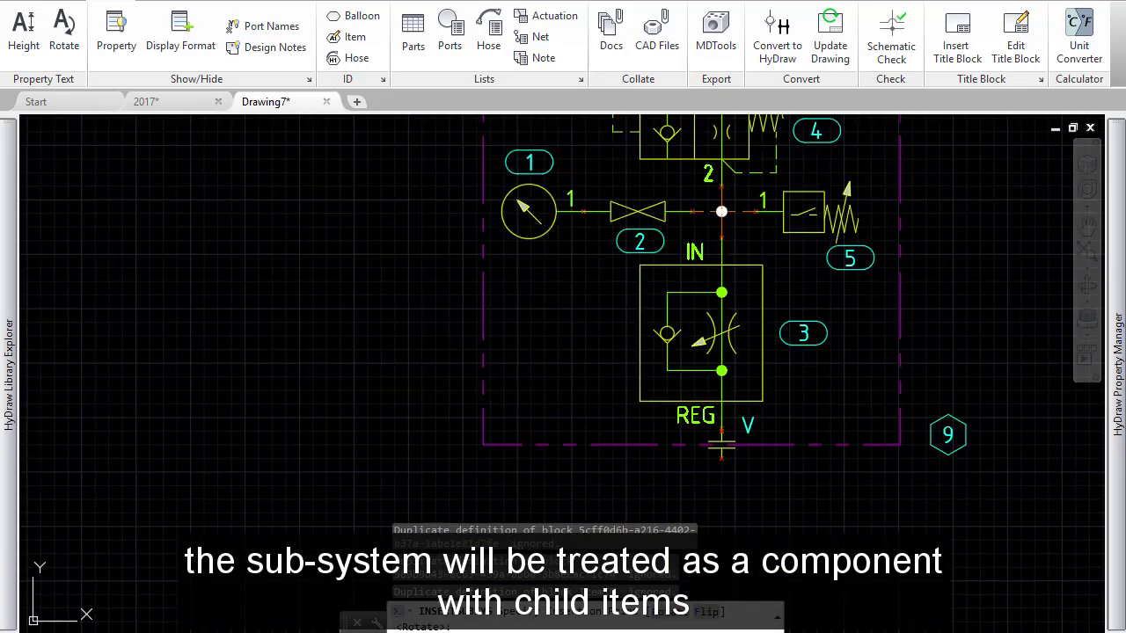
{"action": "middle_click_drag", "start_coordinate": [840, 332], "coordinate": [806, 457]}
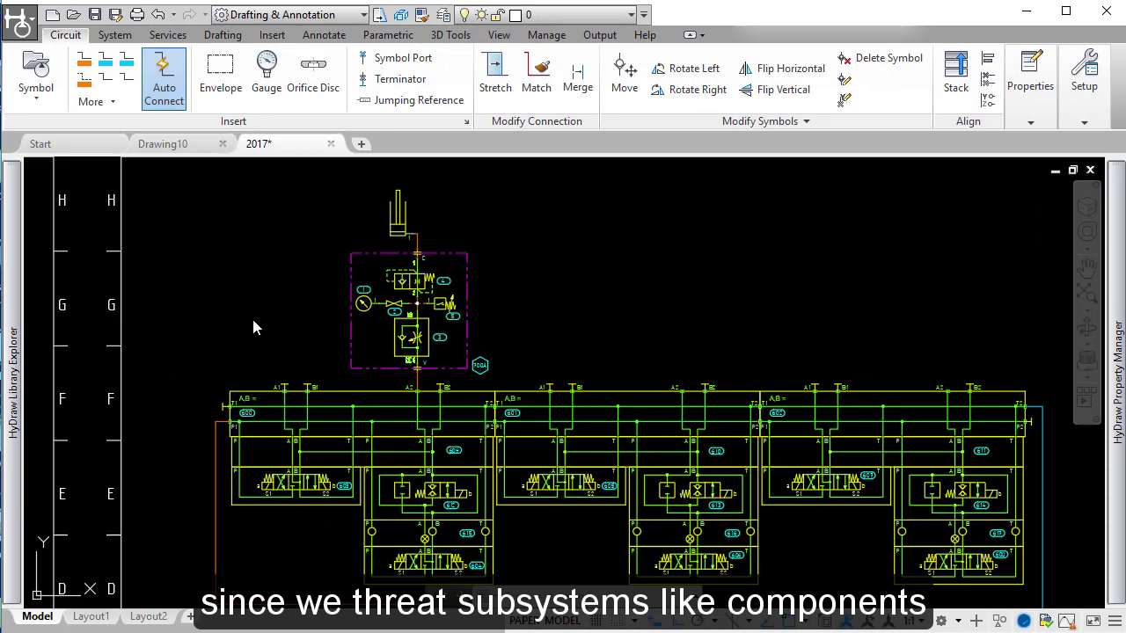
Step: Search the sub-system library by model code and select the CCM001 Fluidpower result
{"action": "mouse_move", "coordinate": [12, 238]}
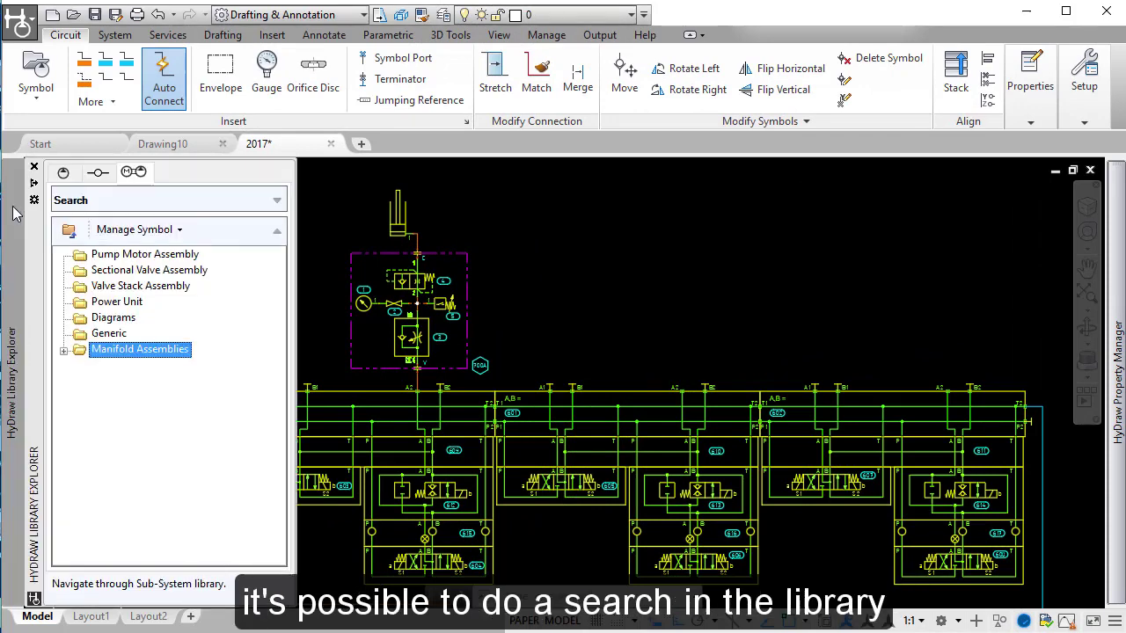
{"action": "left_click", "coordinate": [276, 202]}
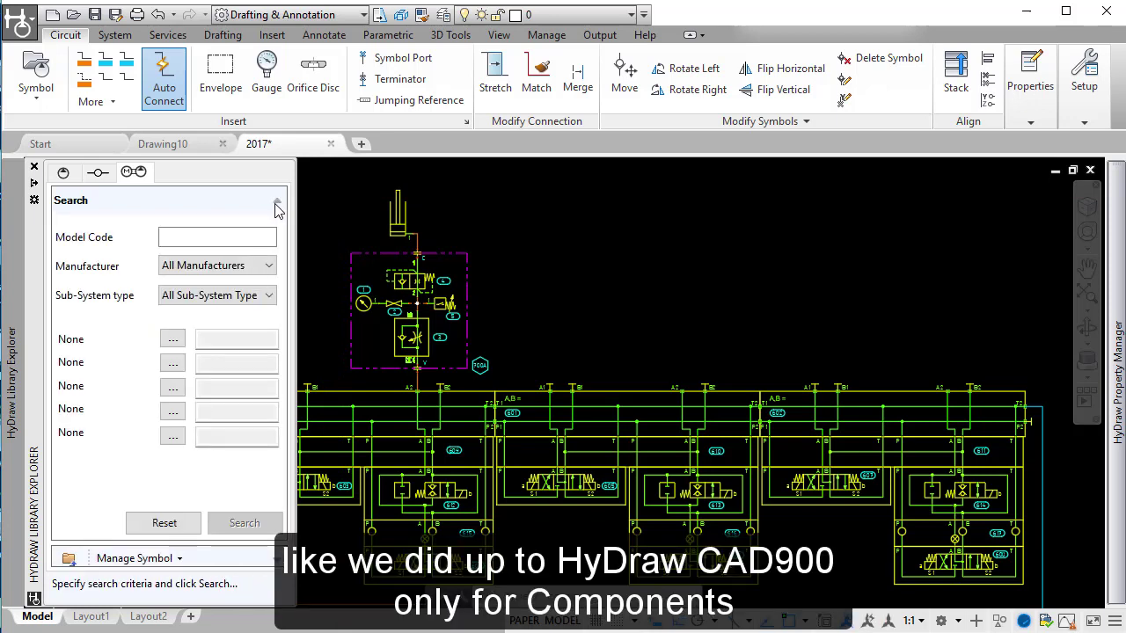
{"action": "left_click", "coordinate": [197, 232]}
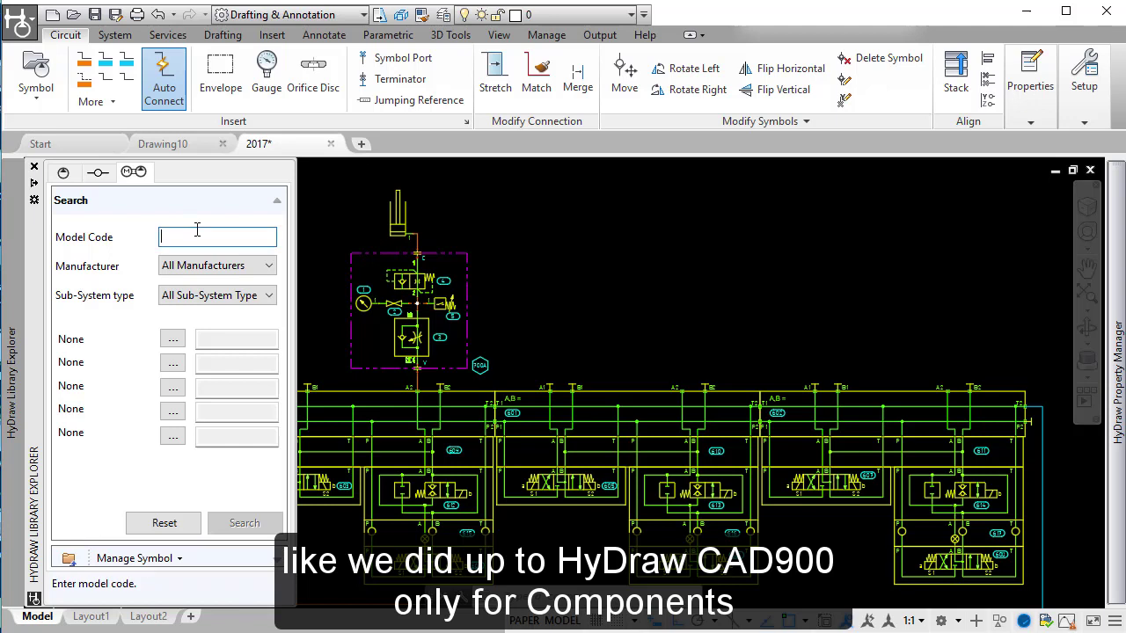
{"action": "type", "text": "c"}
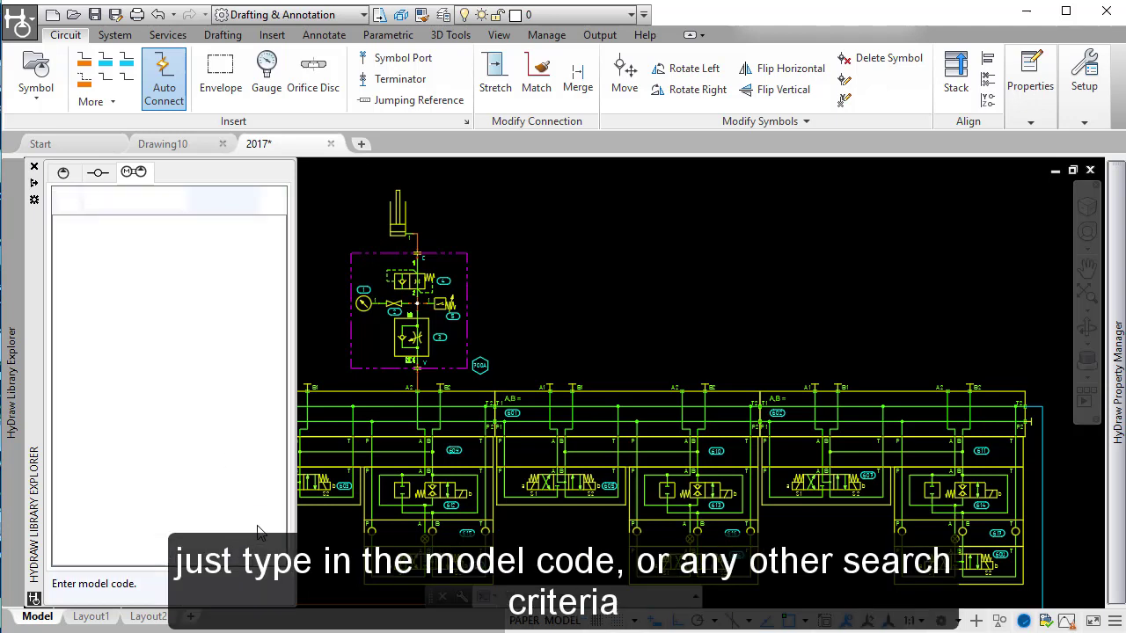
{"action": "key", "text": "Return"}
{"action": "left_click", "coordinate": [102, 264]}
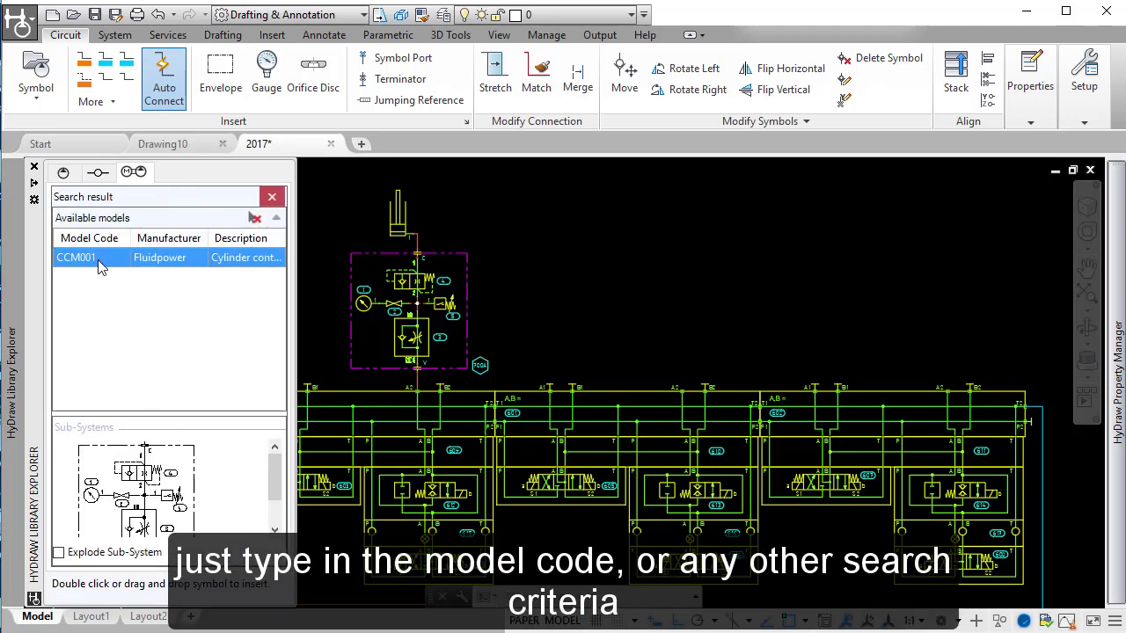
{"action": "left_click_drag", "start_coordinate": [199, 412], "coordinate": [202, 334]}
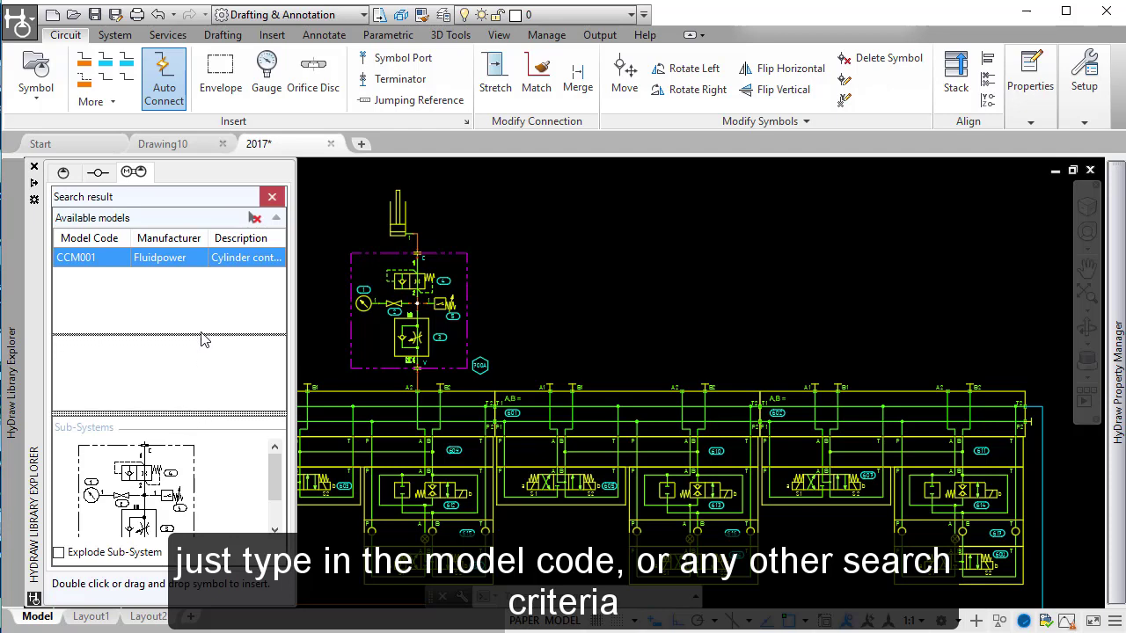
{"action": "left_click", "coordinate": [137, 428]}
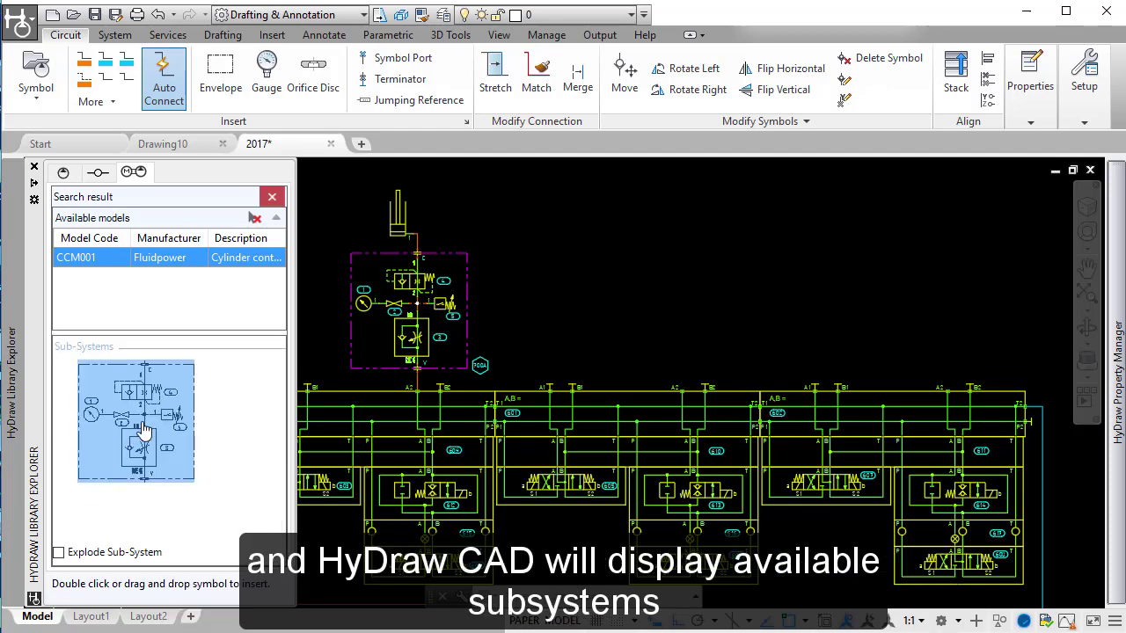
Step: Place the CCM001 sub-system above the valve circuit and check its model data
{"action": "left_click_drag", "start_coordinate": [163, 420], "coordinate": [347, 380]}
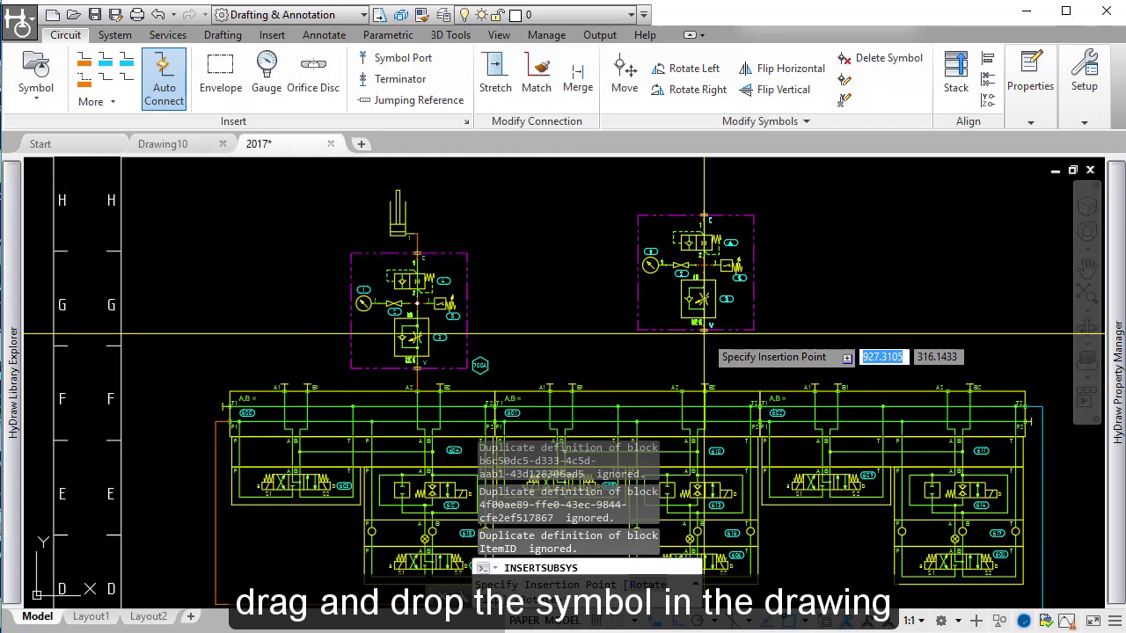
{"action": "scroll", "coordinate": [651, 387], "scroll_direction": "up", "scroll_amount": 4}
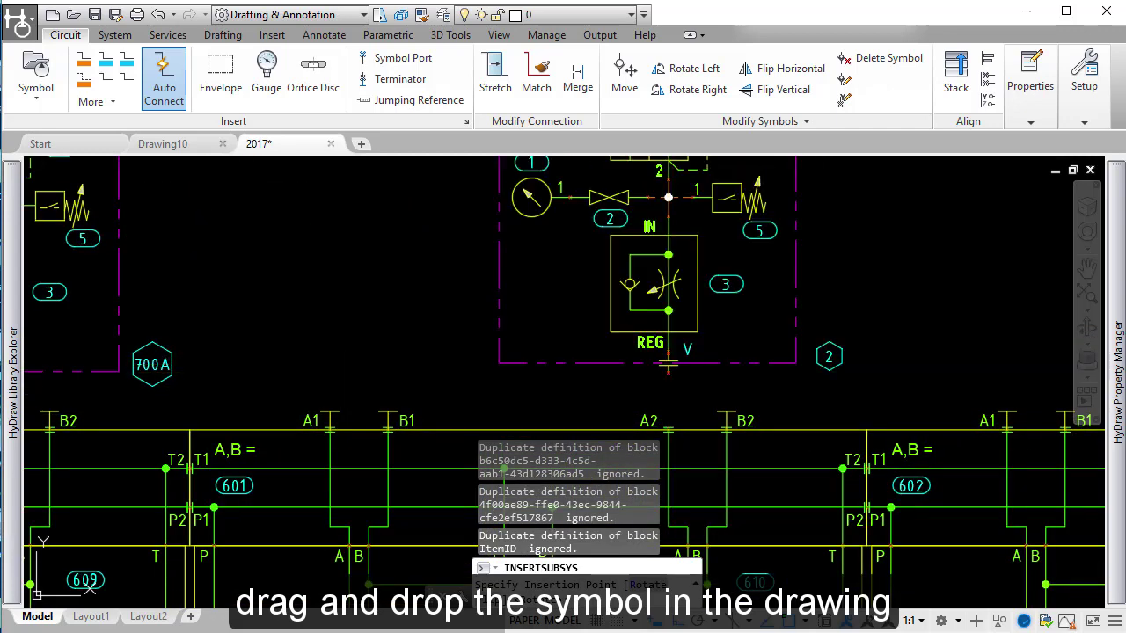
{"action": "left_click", "coordinate": [668, 197]}
{"action": "scroll", "coordinate": [457, 349], "scroll_direction": "down", "scroll_amount": 4}
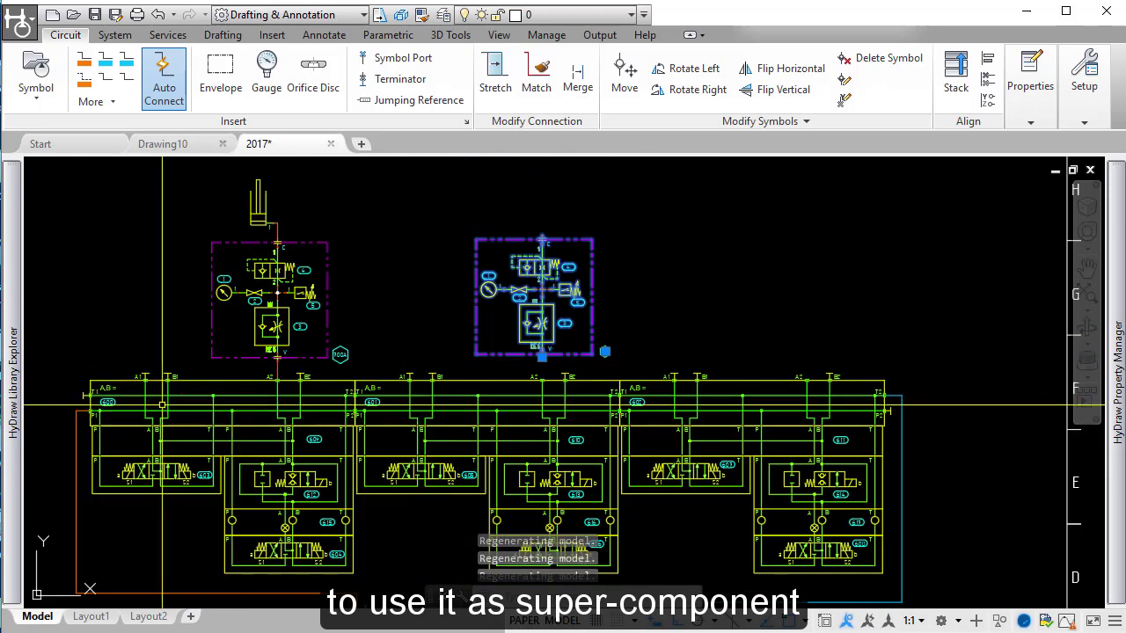
{"action": "scroll", "coordinate": [345, 349], "scroll_direction": "up", "scroll_amount": 4}
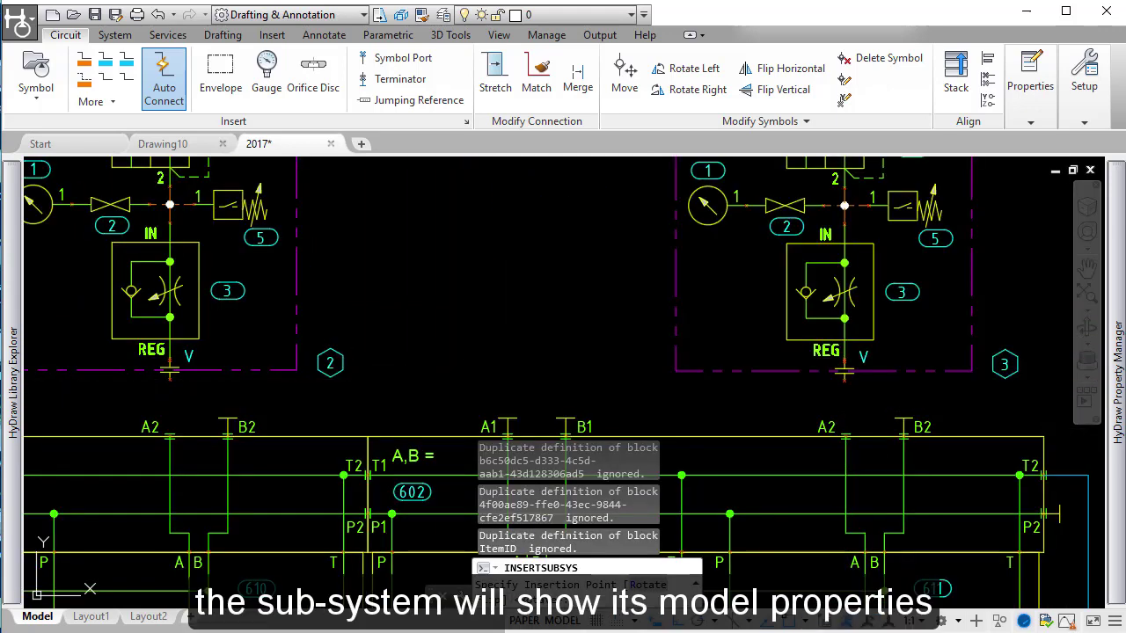
{"action": "mouse_move", "coordinate": [1112, 210]}
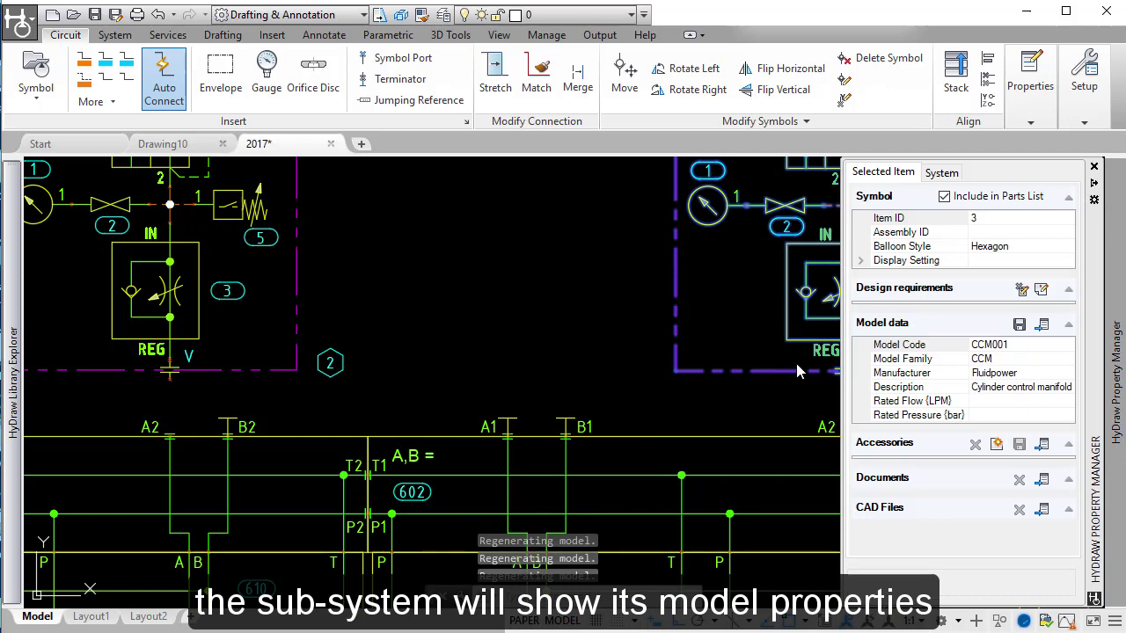
{"action": "middle_click_drag", "start_coordinate": [850, 247], "coordinate": [627, 286]}
Step: Open the sub-system for in-place editing and select its regulator and top valve symbols
{"action": "right_click", "coordinate": [627, 285]}
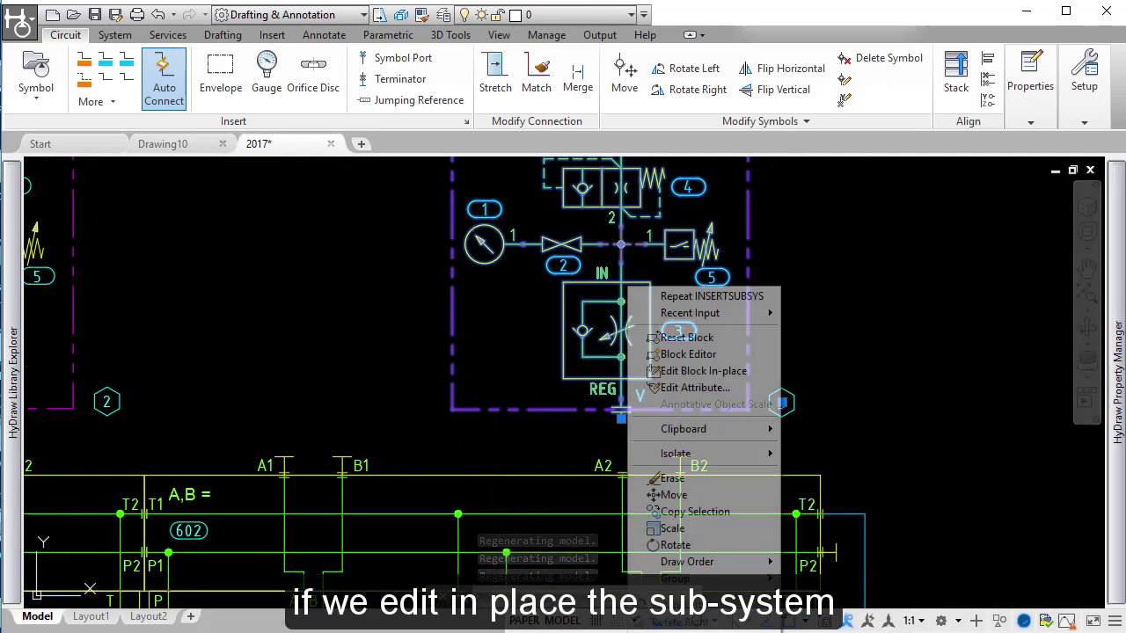
{"action": "left_click", "coordinate": [702, 374]}
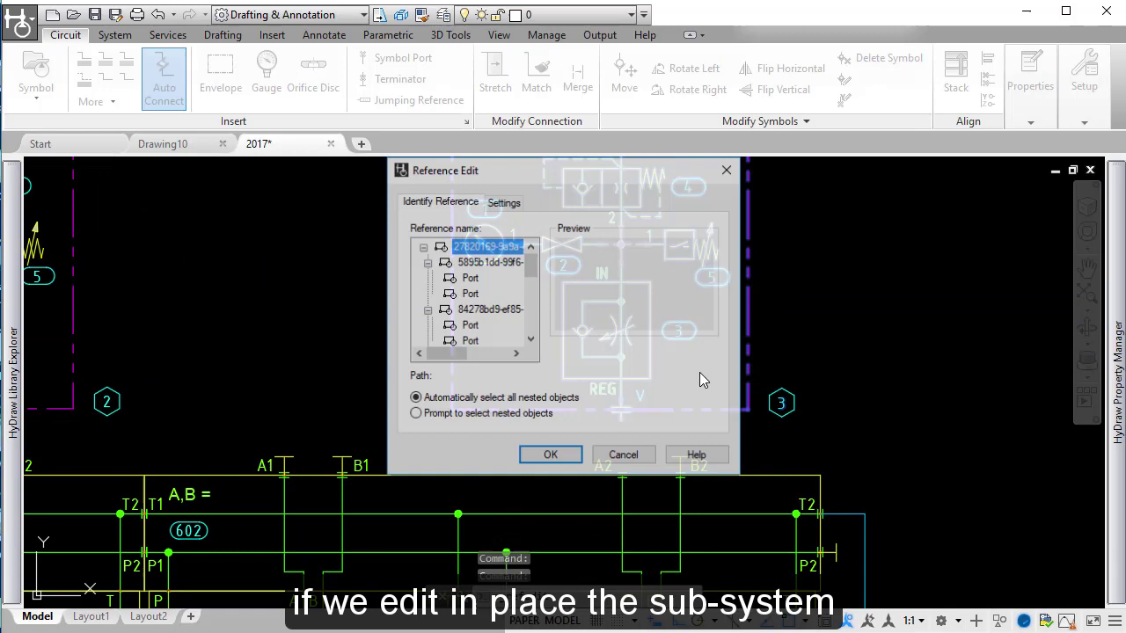
{"action": "left_click", "coordinate": [548, 458]}
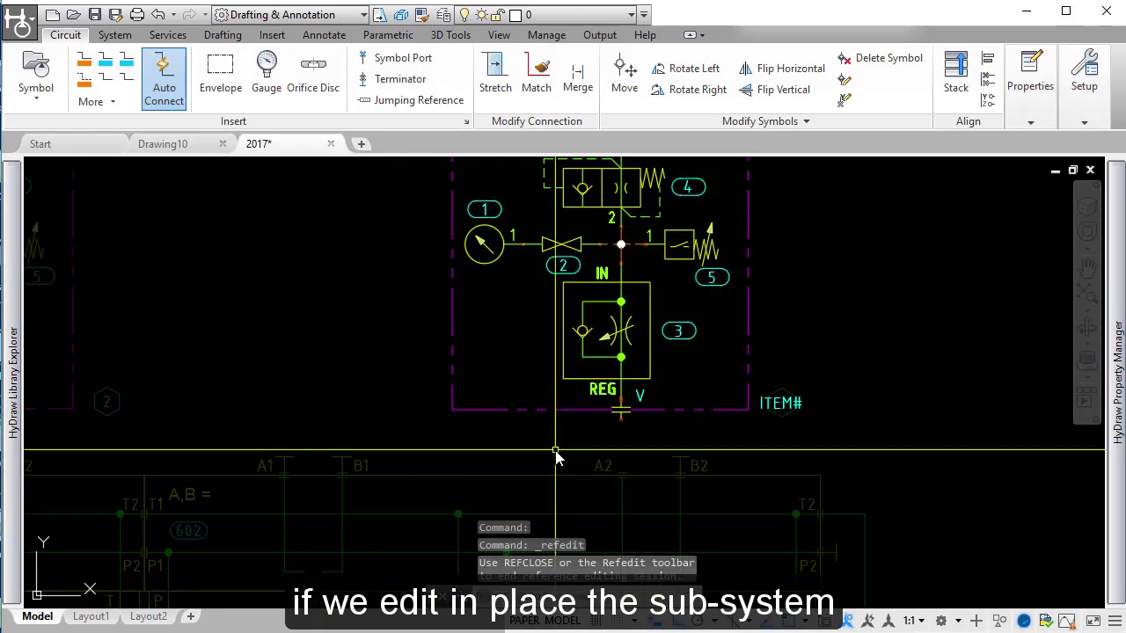
{"action": "left_click", "coordinate": [607, 330]}
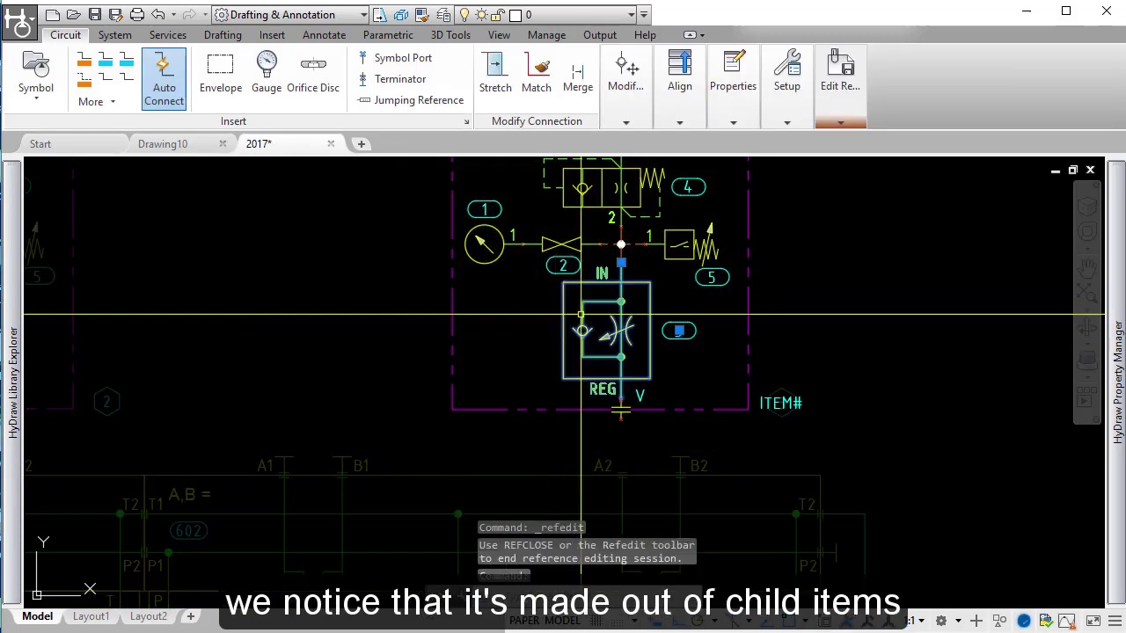
{"action": "key", "text": "Escape"}
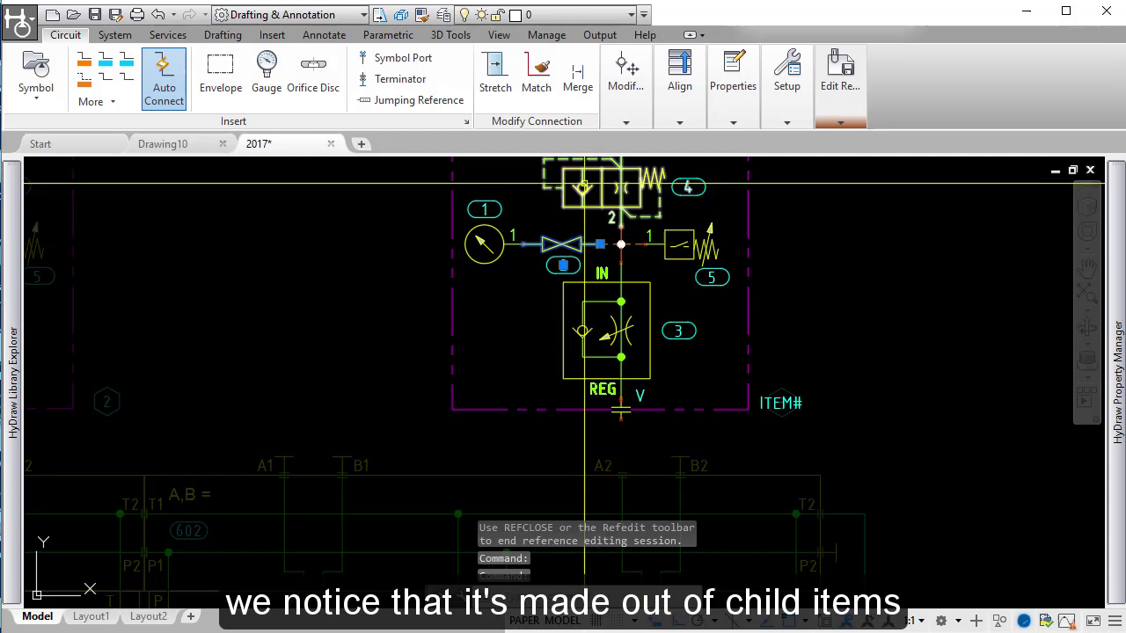
{"action": "left_click", "coordinate": [614, 199]}
{"action": "mouse_move", "coordinate": [1116, 203]}
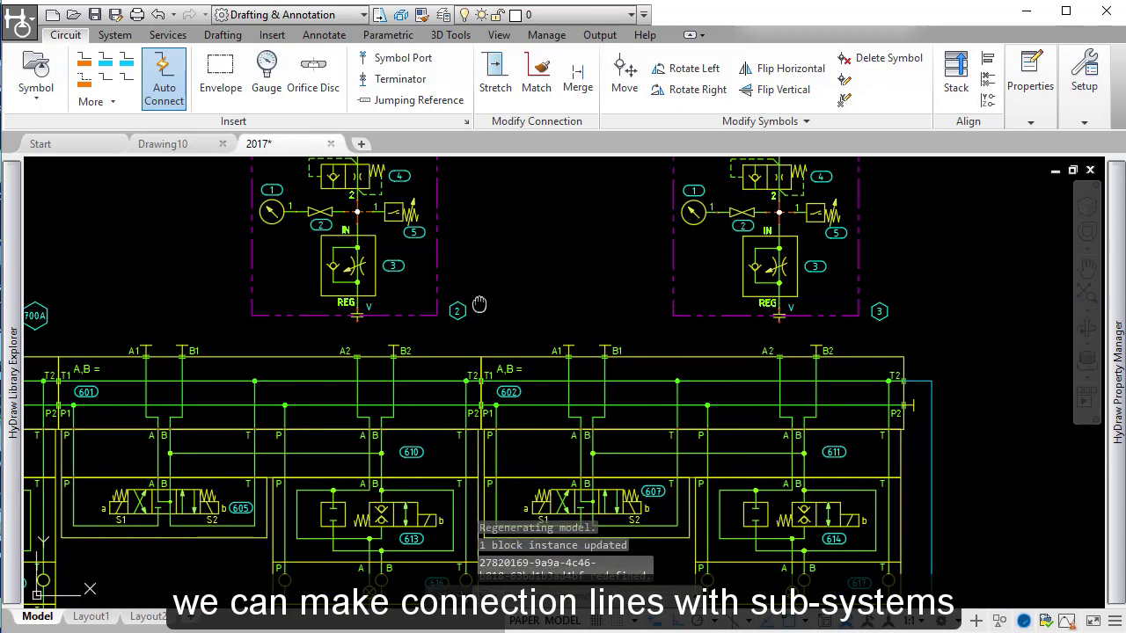
Step: Draw a pressure line from sub-system 2's V port to manifold port A2
{"action": "left_click", "coordinate": [85, 64]}
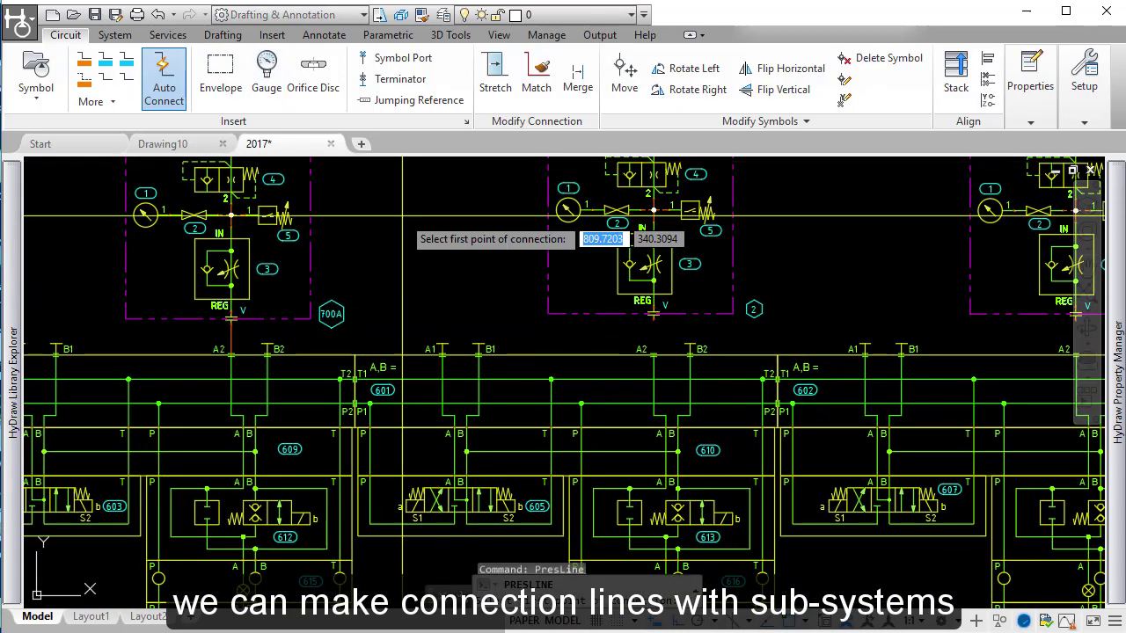
{"action": "scroll", "coordinate": [679, 329], "scroll_direction": "up", "scroll_amount": 2}
{"action": "scroll", "coordinate": [679, 328], "scroll_direction": "up", "scroll_amount": 2}
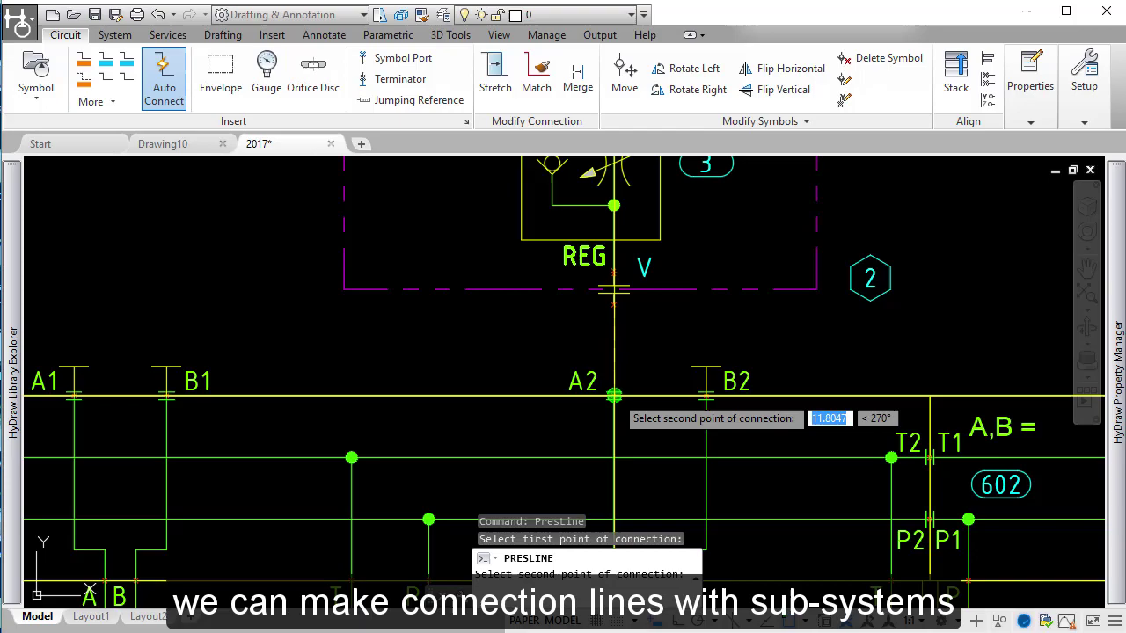
{"action": "left_click", "coordinate": [614, 398]}
{"action": "scroll", "coordinate": [519, 392], "scroll_direction": "down", "scroll_amount": 3}
{"action": "middle_click_drag", "start_coordinate": [791, 396], "coordinate": [537, 396]}
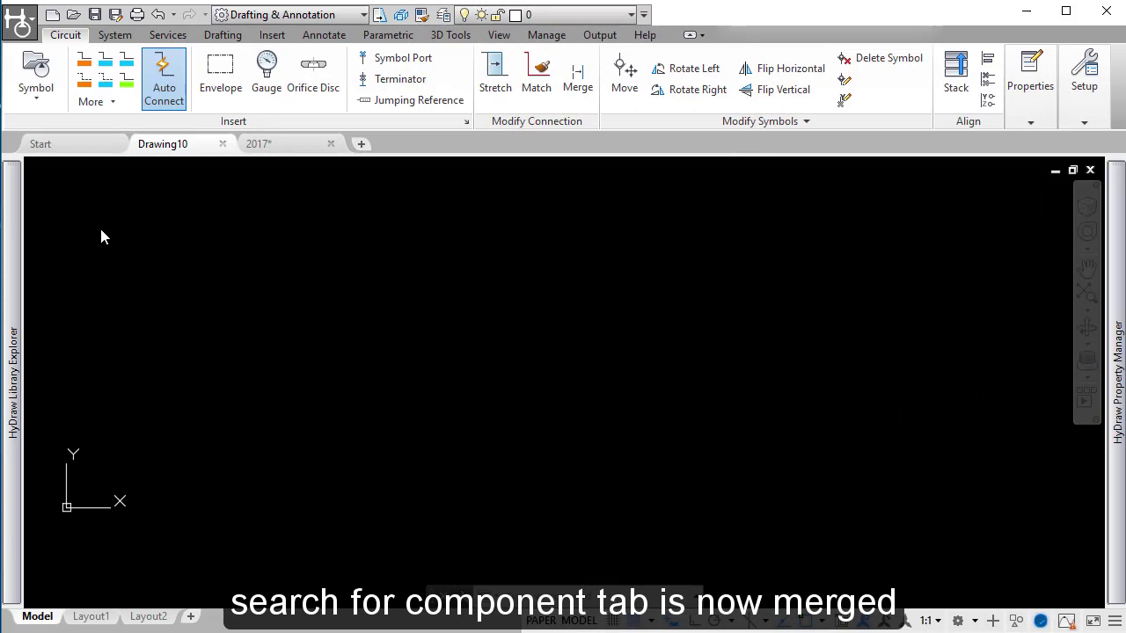
Step: Expand the library explorer's component search options and widen the panel
{"action": "mouse_move", "coordinate": [17, 192]}
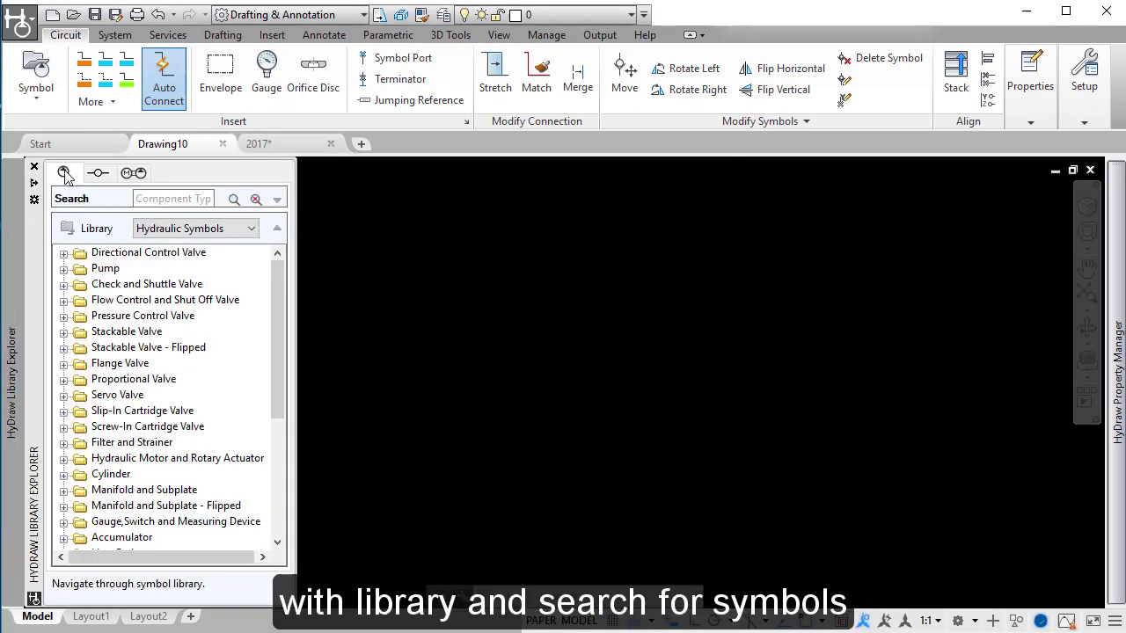
{"action": "left_click", "coordinate": [277, 201]}
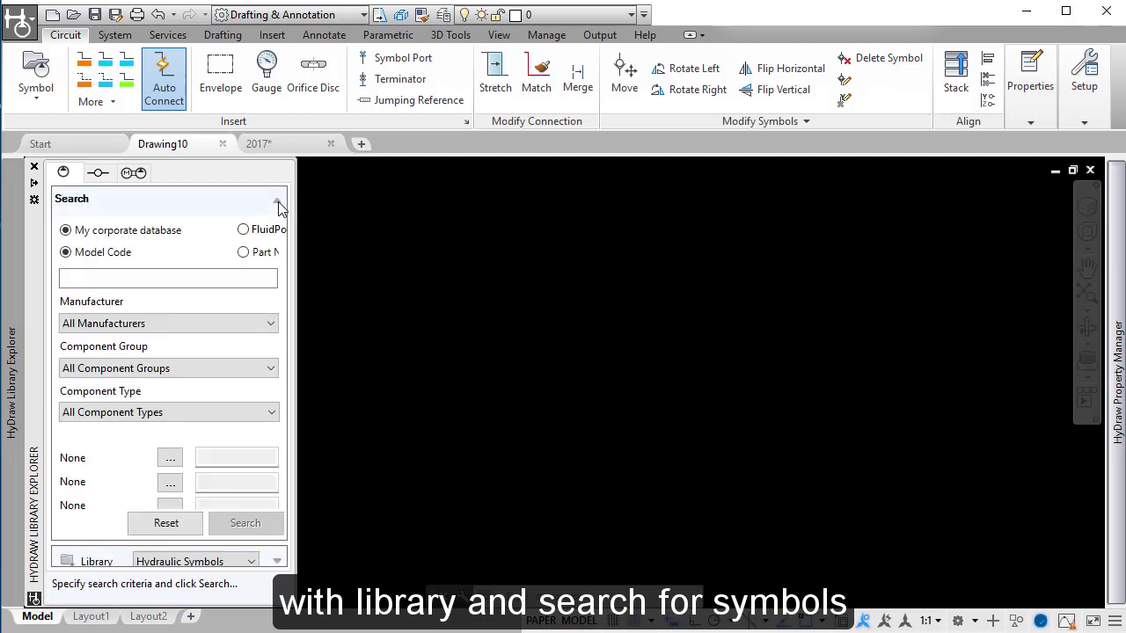
{"action": "left_click_drag", "start_coordinate": [294, 222], "coordinate": [366, 213]}
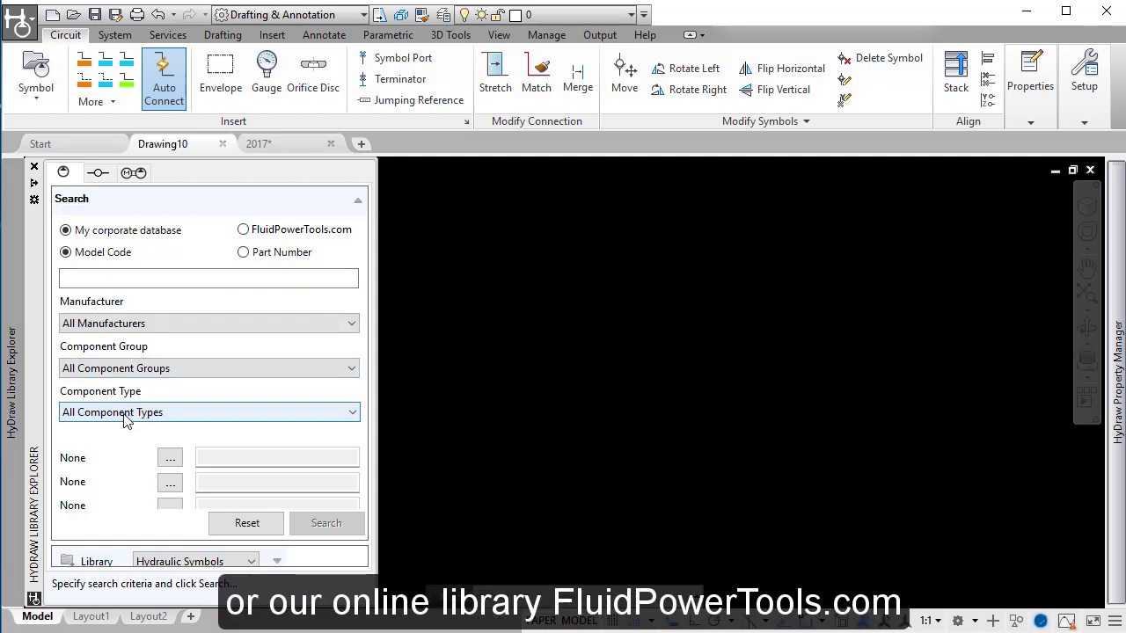
Step: Search the FluidPowerTools.com library for model code 4we6j
{"action": "left_click", "coordinate": [243, 229]}
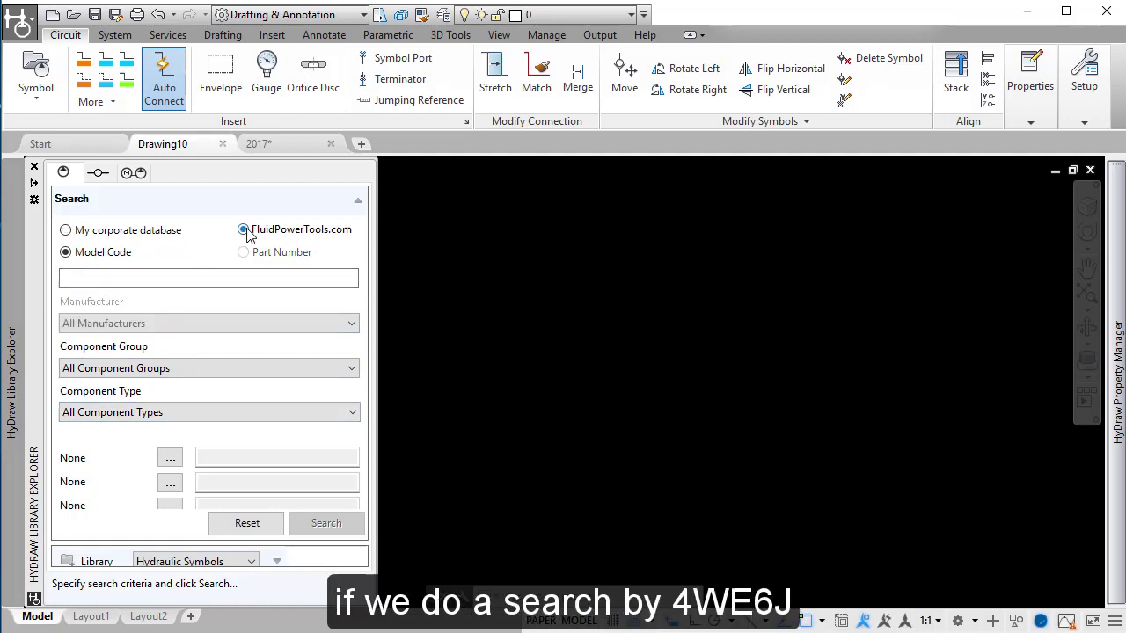
{"action": "left_click", "coordinate": [109, 280]}
{"action": "type", "text": "4"}
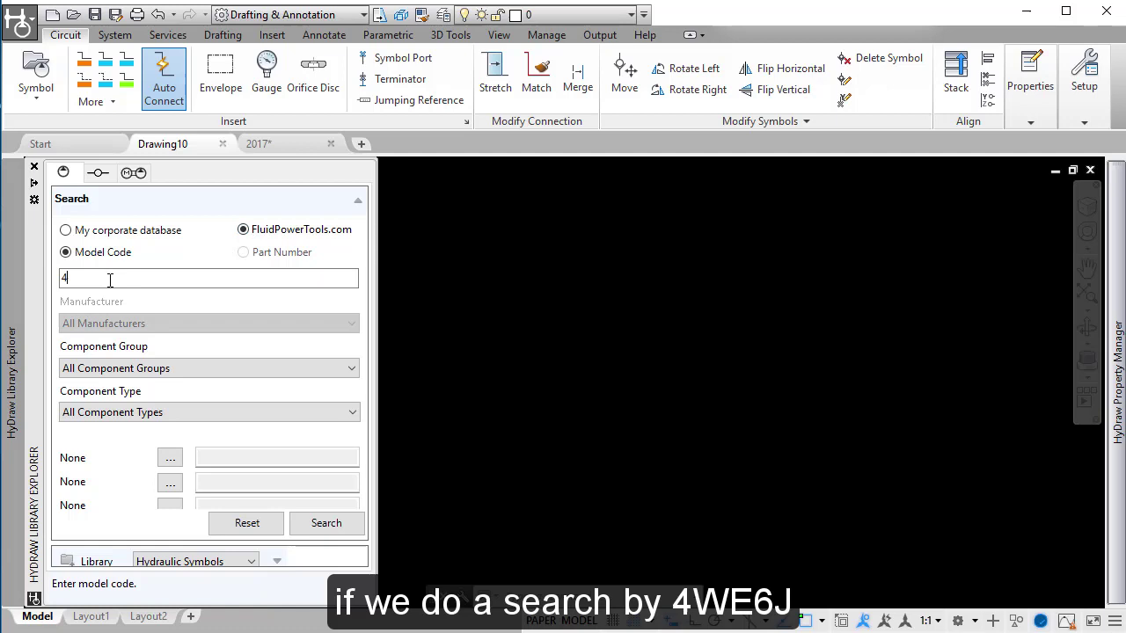
{"action": "type", "text": "we6j"}
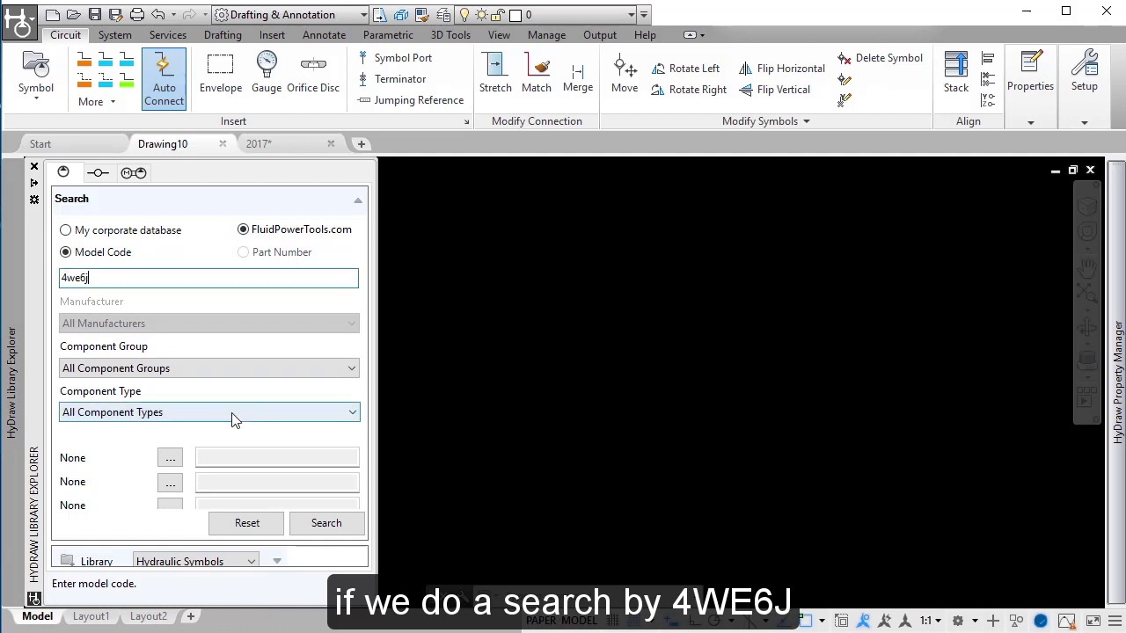
{"action": "left_click", "coordinate": [329, 524]}
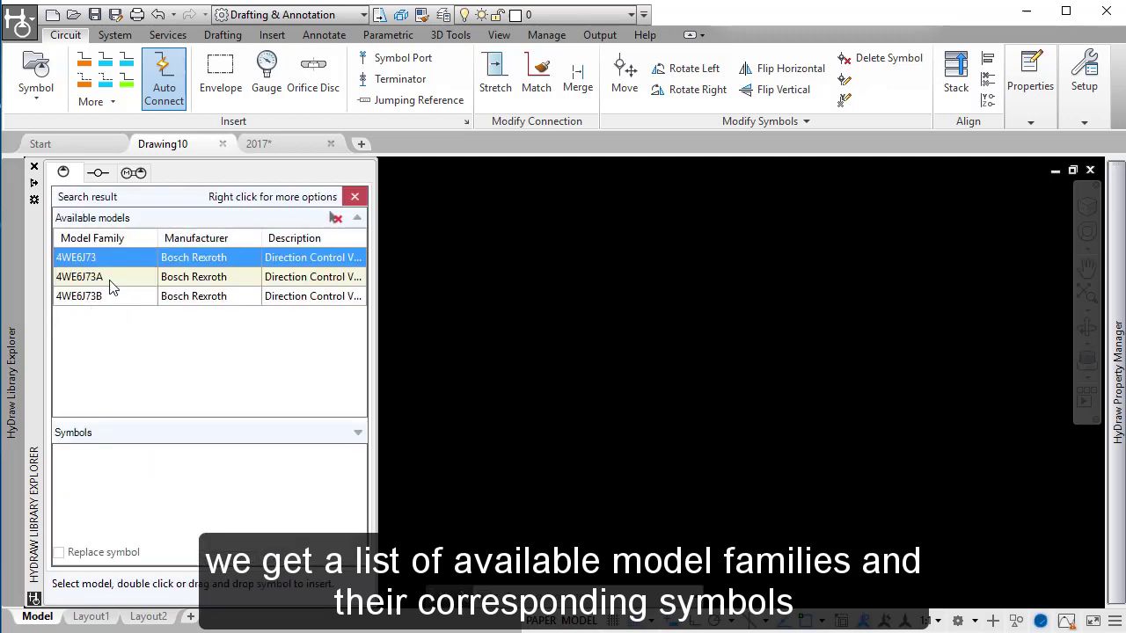
Step: List the complete model codes for 4WE6J73 and place its valve symbol into Drawing10
{"action": "left_click", "coordinate": [112, 278]}
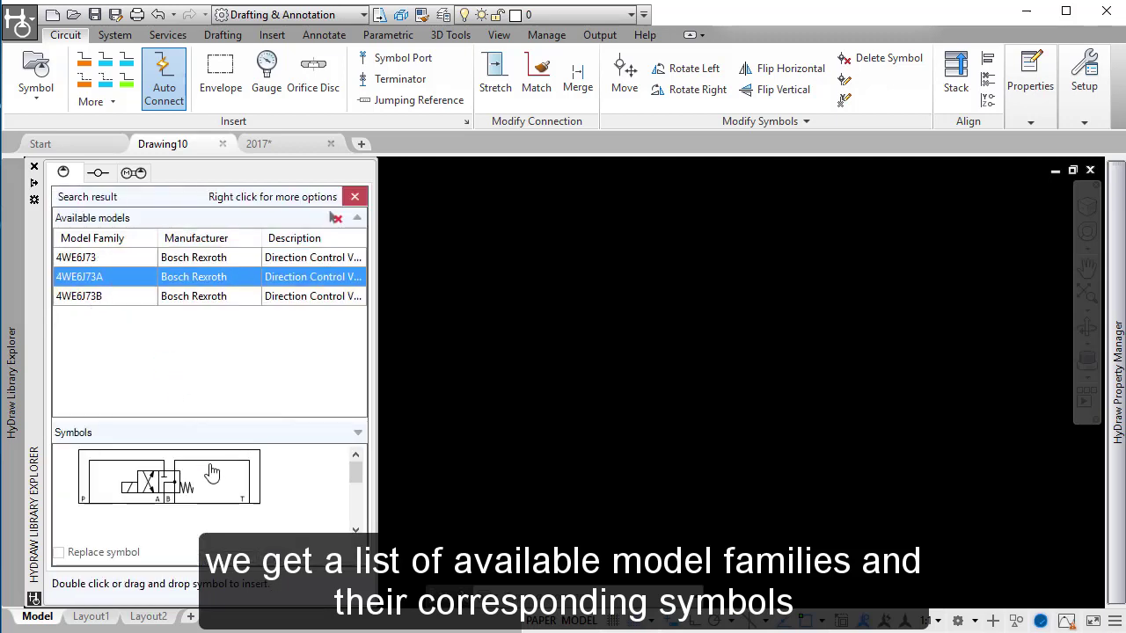
{"action": "left_click_drag", "start_coordinate": [360, 474], "coordinate": [360, 521]}
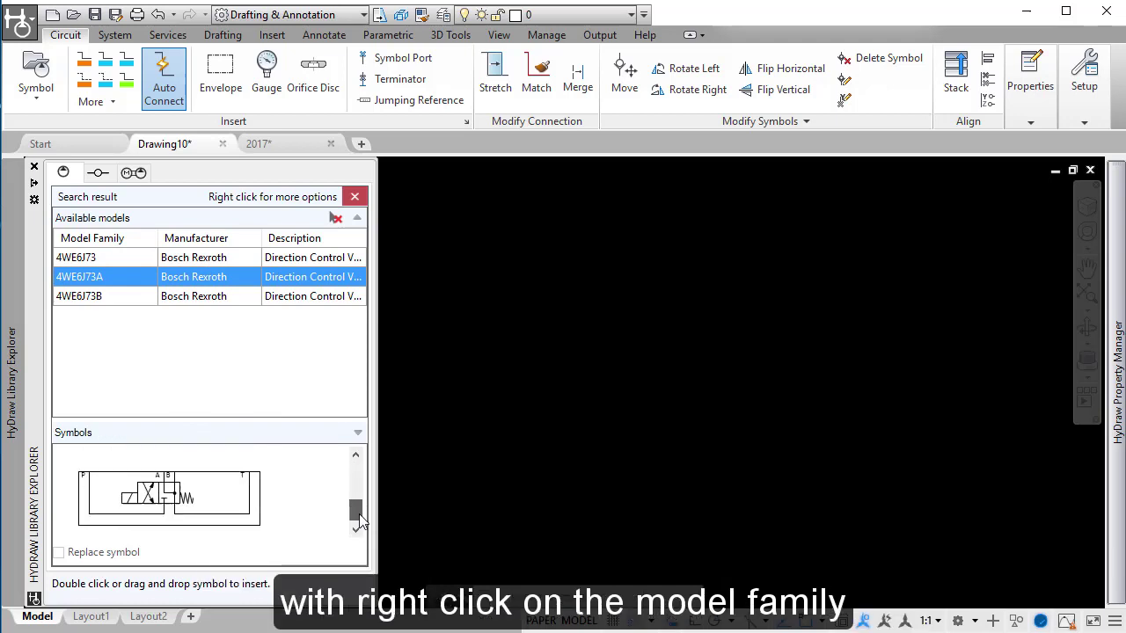
{"action": "left_click", "coordinate": [101, 258]}
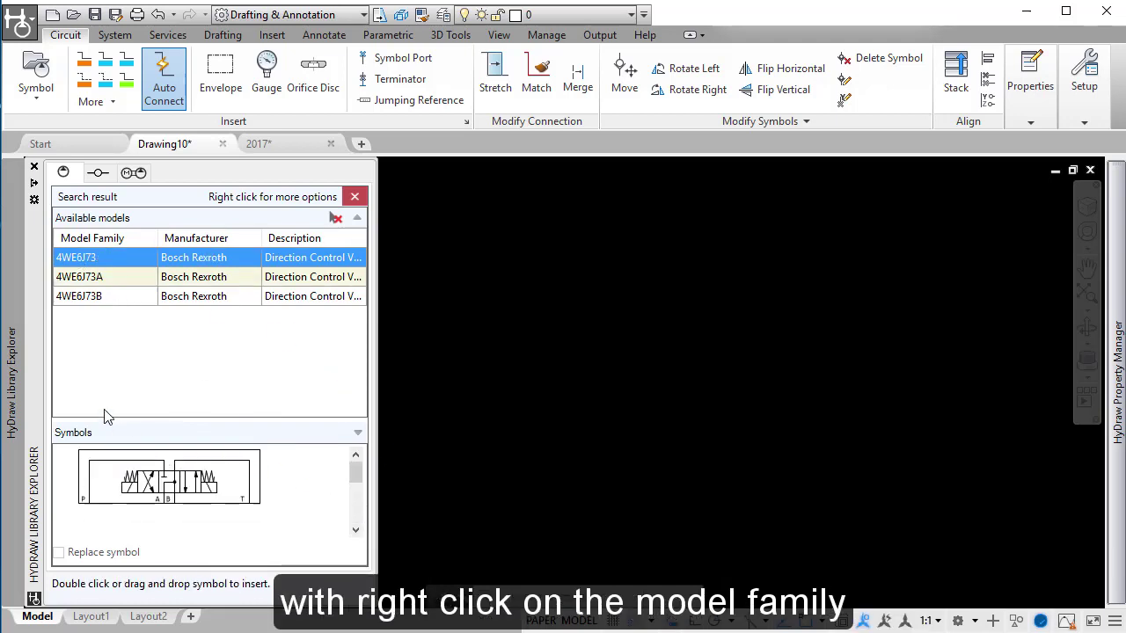
{"action": "right_click", "coordinate": [92, 264]}
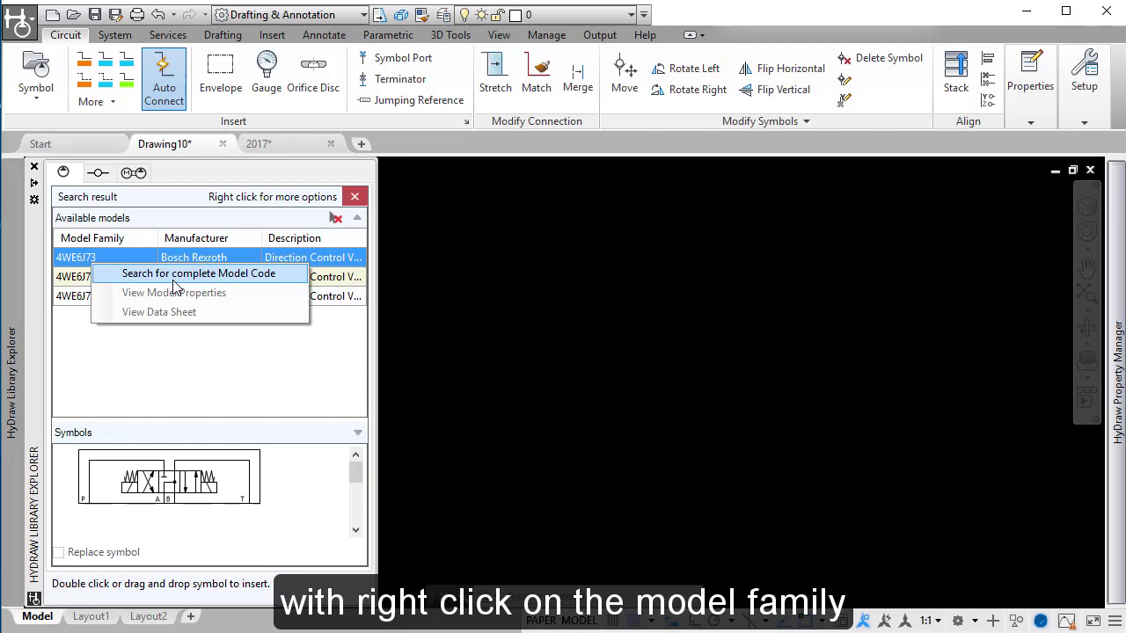
{"action": "left_click", "coordinate": [123, 273]}
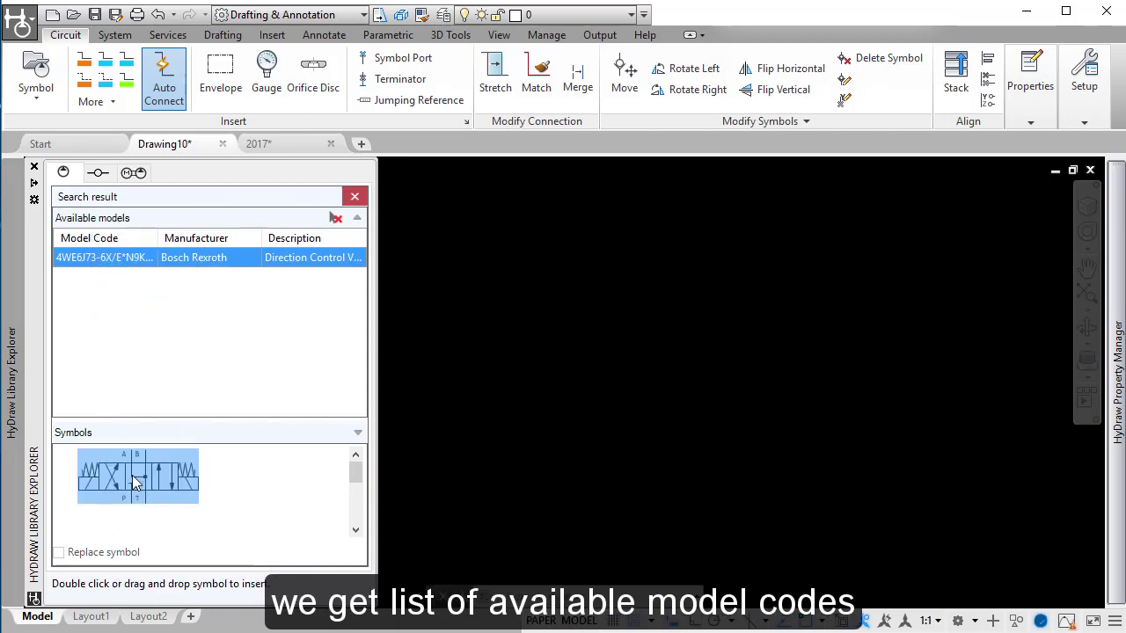
{"action": "mouse_move", "coordinate": [136, 482]}
{"action": "left_mouse_down"}
{"action": "mouse_move", "coordinate": [449, 334]}
{"action": "mouse_move", "coordinate": [518, 340]}
{"action": "left_mouse_up"}
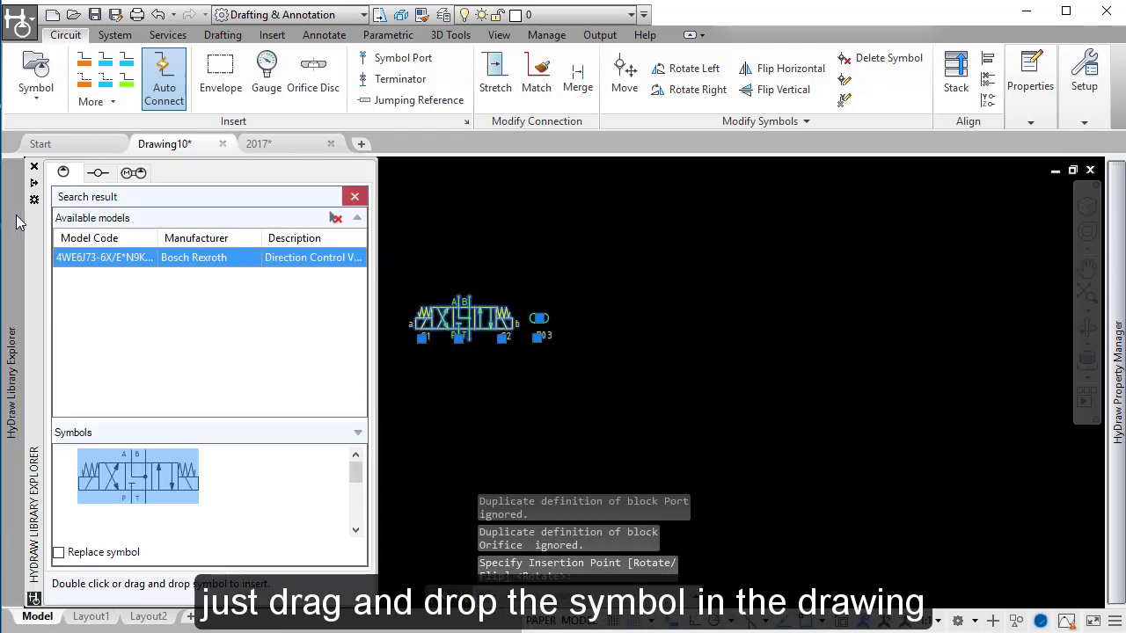
Step: Search the corporate database for model code cv08-20
{"action": "left_click", "coordinate": [355, 197]}
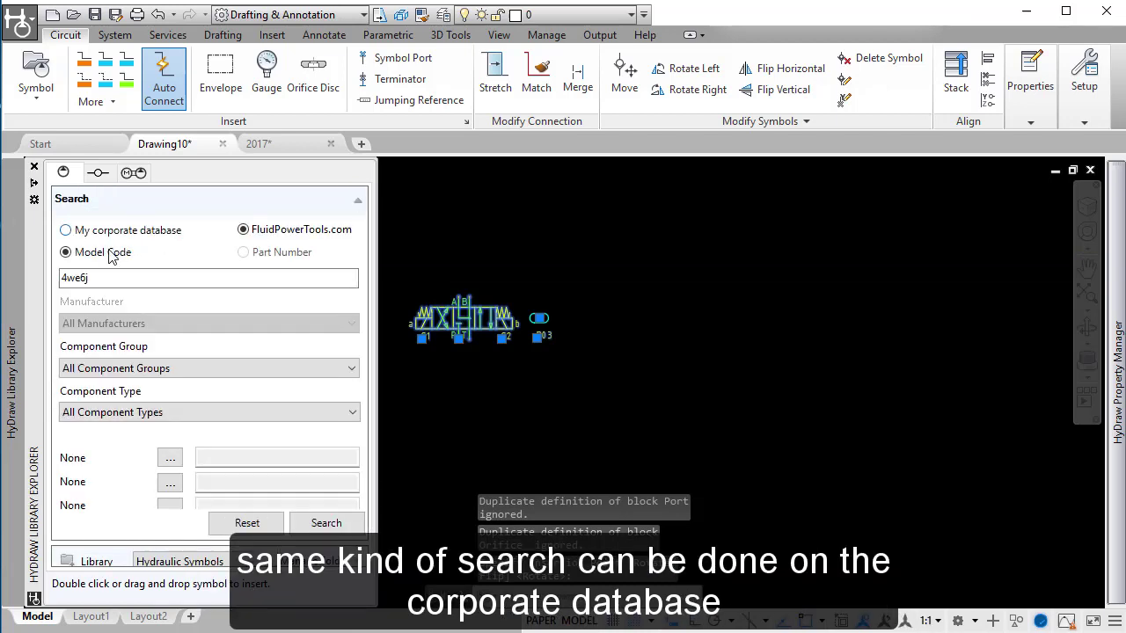
{"action": "left_click", "coordinate": [78, 230]}
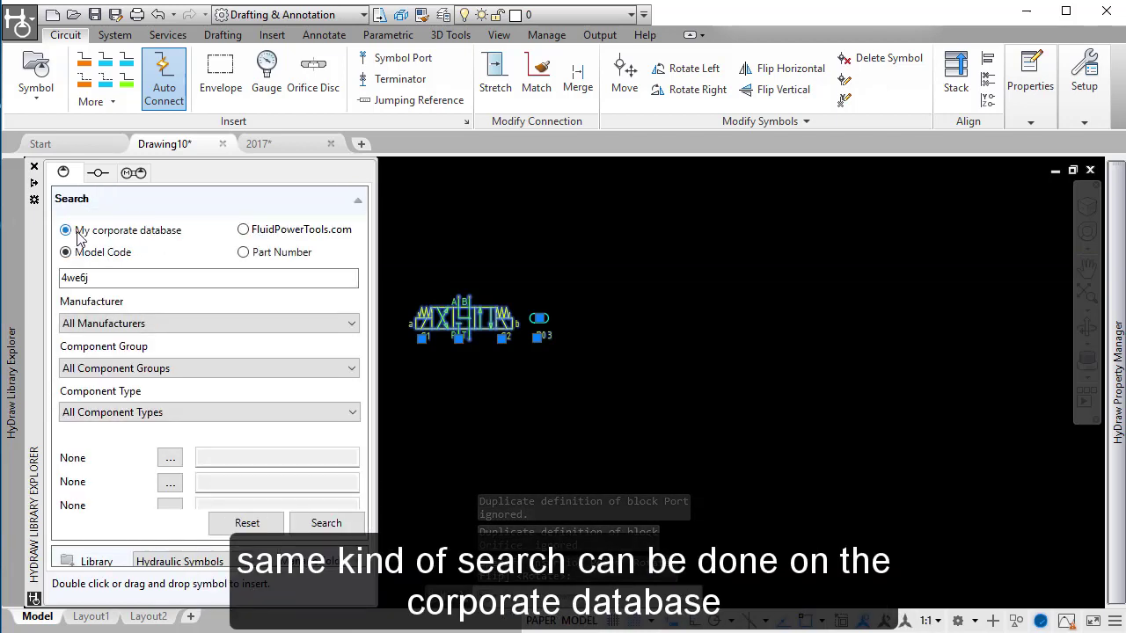
{"action": "double_click", "coordinate": [128, 280]}
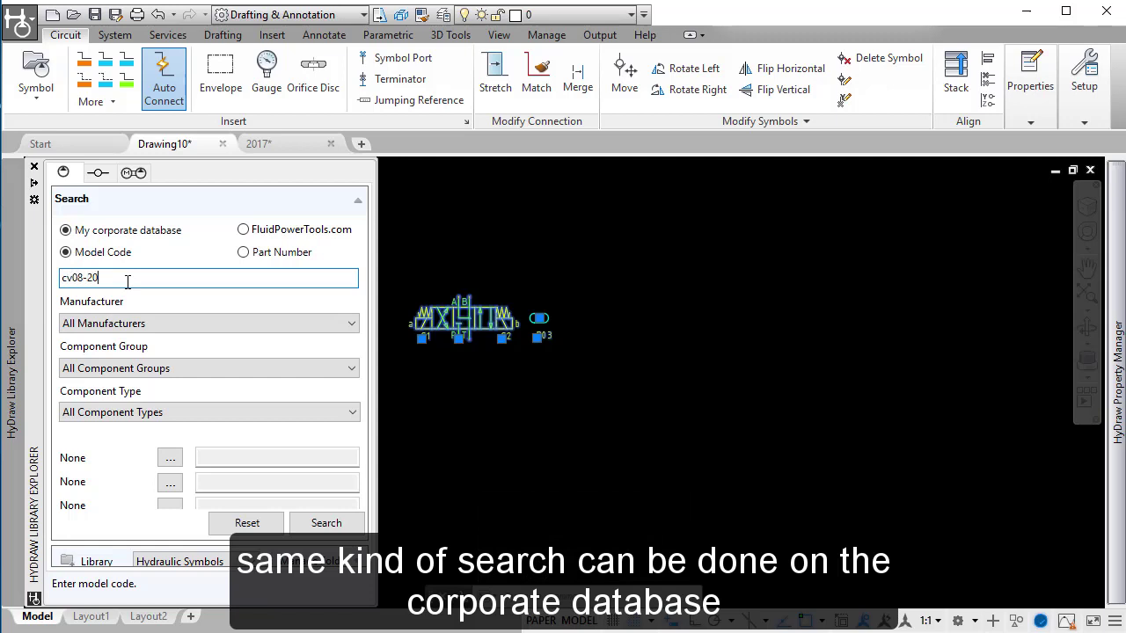
{"action": "type", "text": "cv08-20"}
{"action": "left_click", "coordinate": [321, 526]}
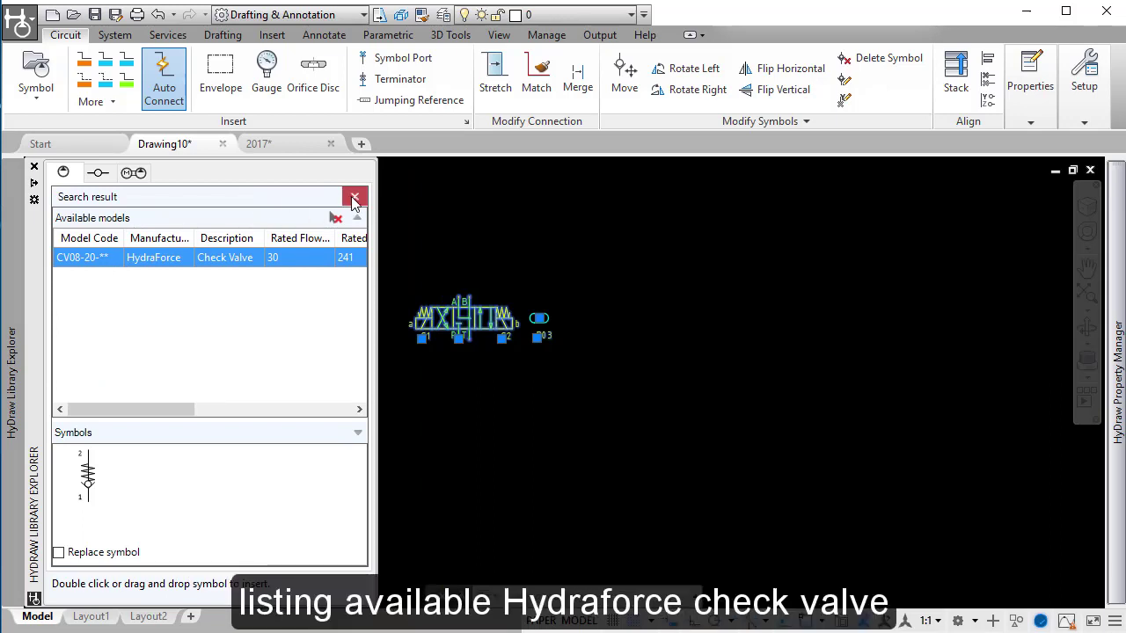
Step: Clear the model code and search by component type Check Valve - Screw-in Cartridge
{"action": "left_click", "coordinate": [354, 197]}
{"action": "double_click", "coordinate": [124, 278]}
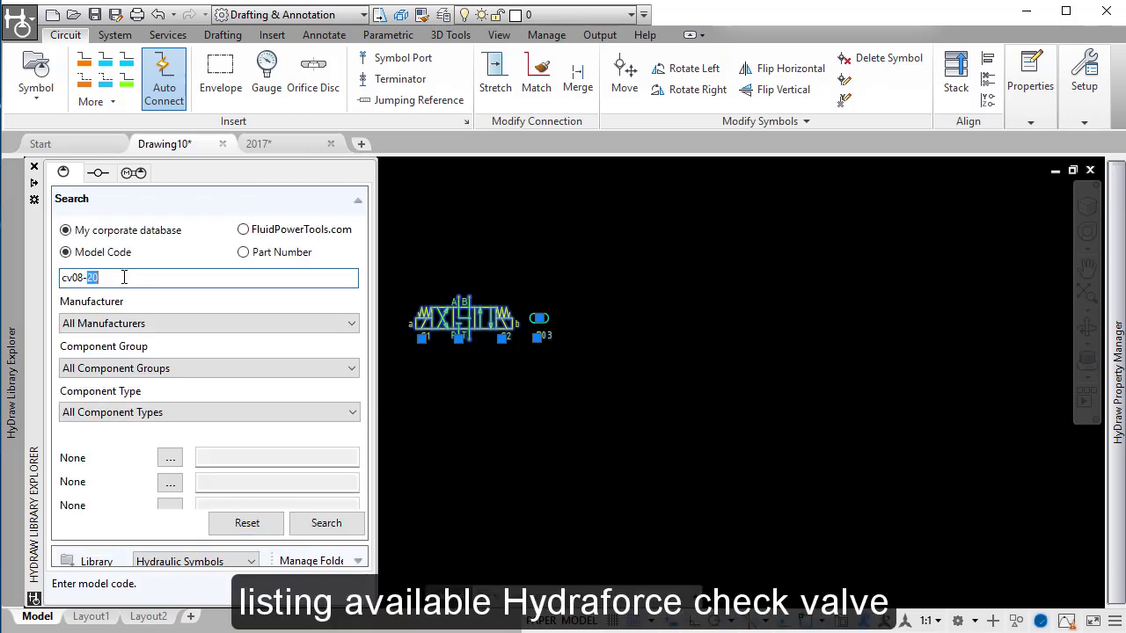
{"action": "left_click_drag", "start_coordinate": [124, 278], "coordinate": [31, 284]}
{"action": "key", "text": "Delete"}
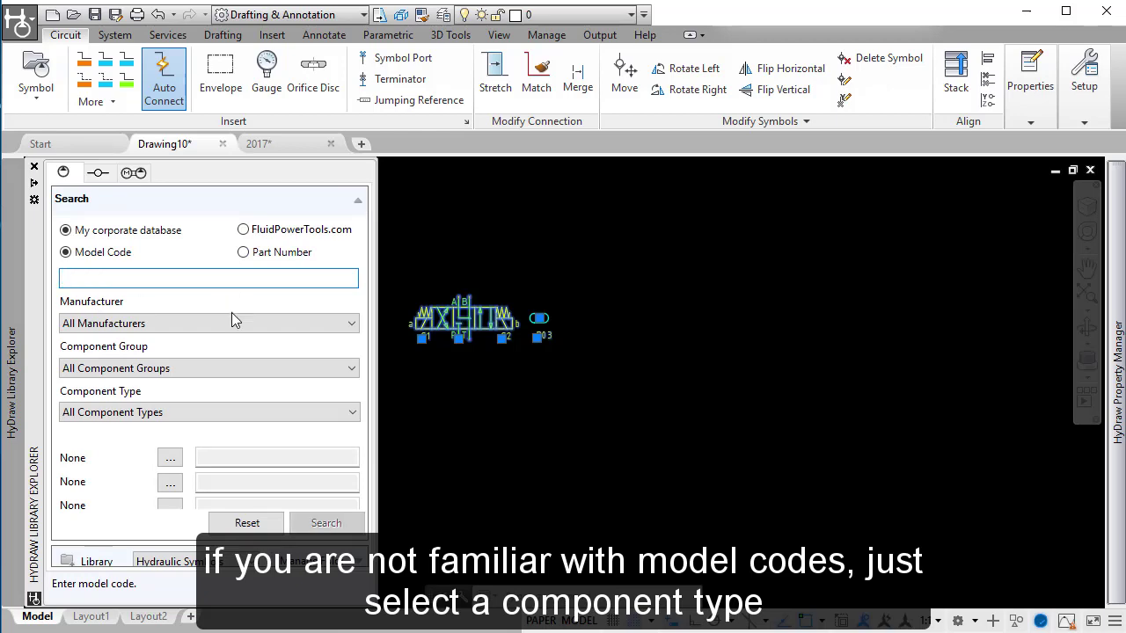
{"action": "left_click", "coordinate": [160, 412]}
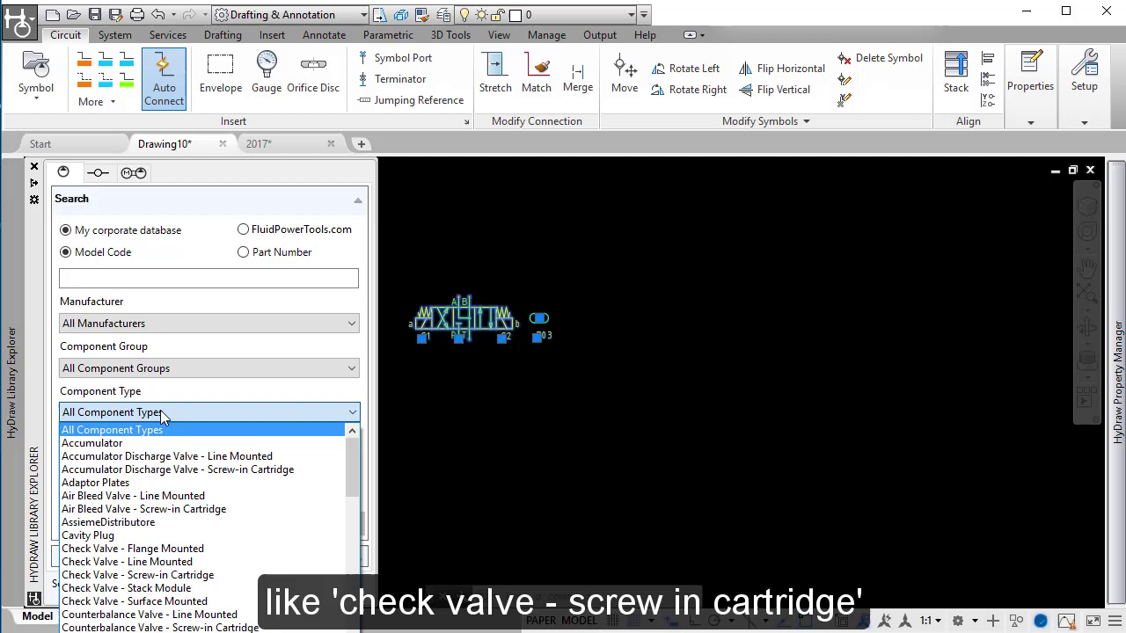
{"action": "left_click", "coordinate": [160, 575]}
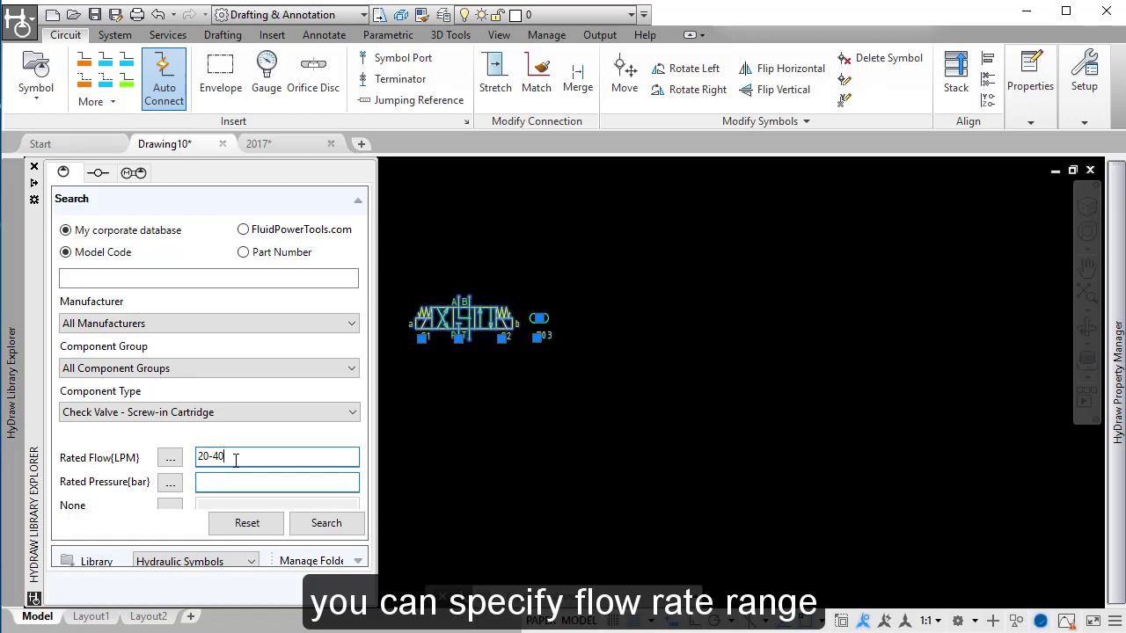
{"action": "left_click", "coordinate": [324, 525]}
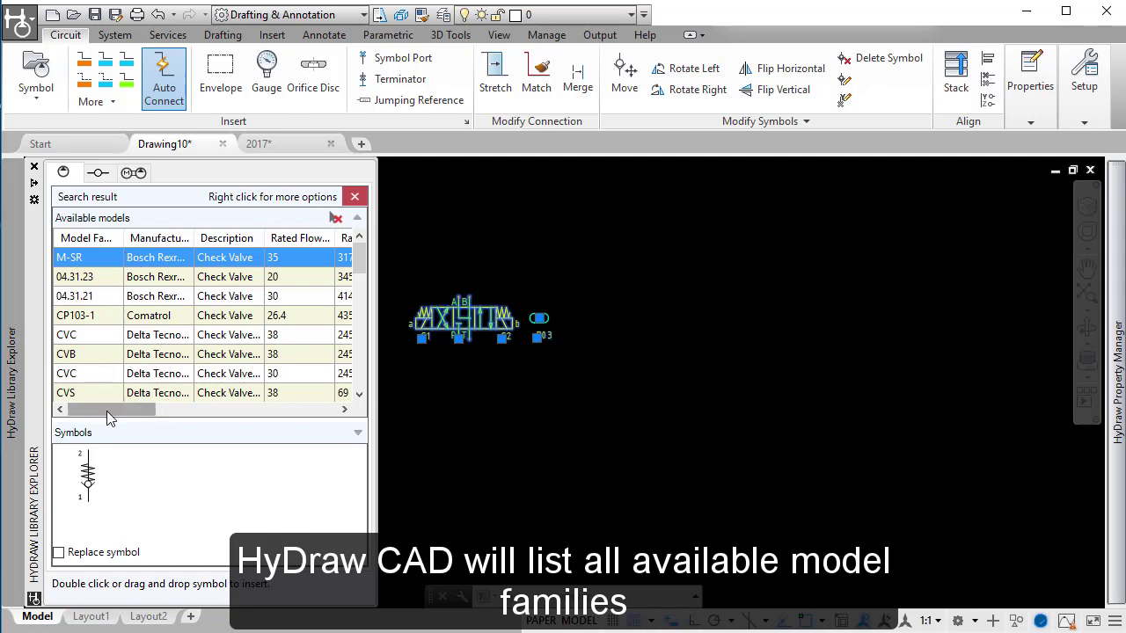
Step: Filter the Rated Flow column to show only 30 and 35 lpm valves
{"action": "left_click", "coordinate": [327, 243]}
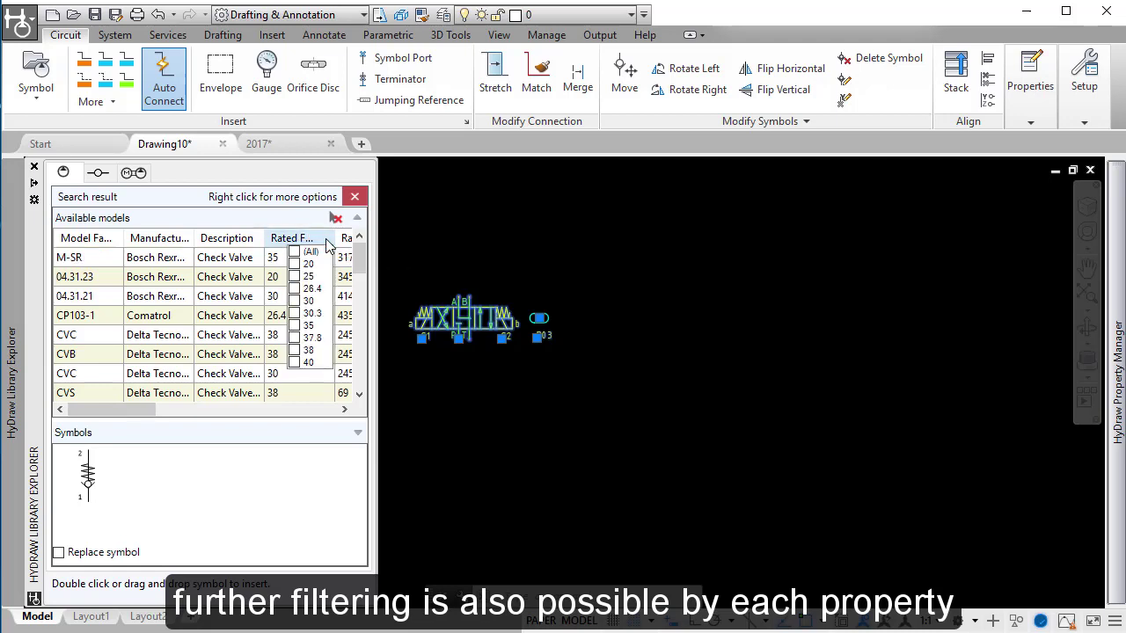
{"action": "left_click", "coordinate": [299, 300]}
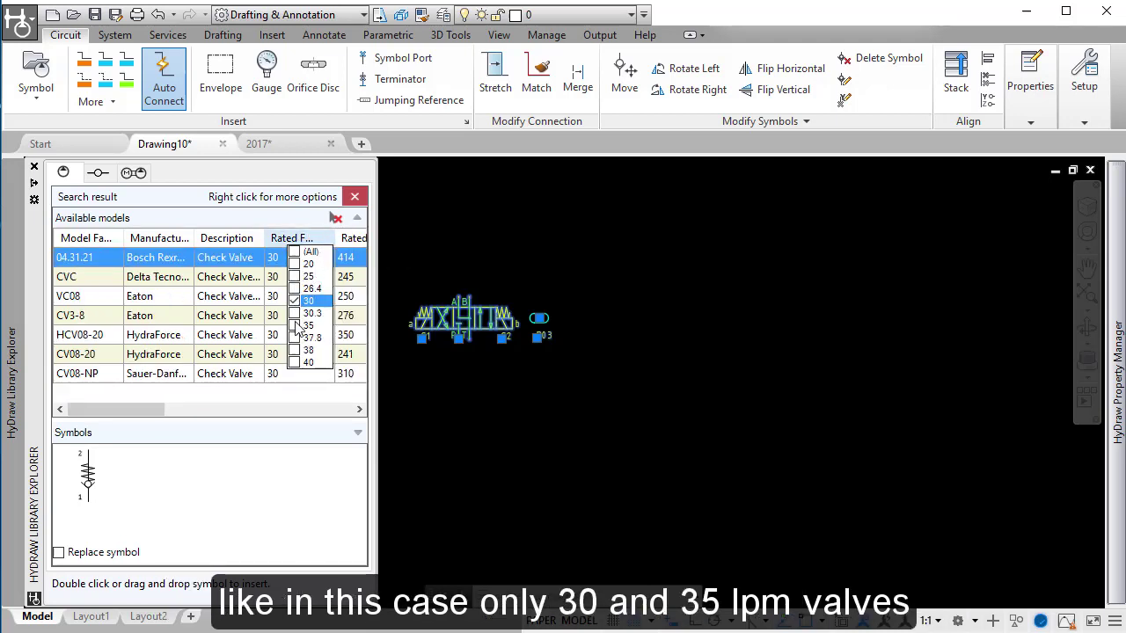
{"action": "left_click", "coordinate": [296, 326]}
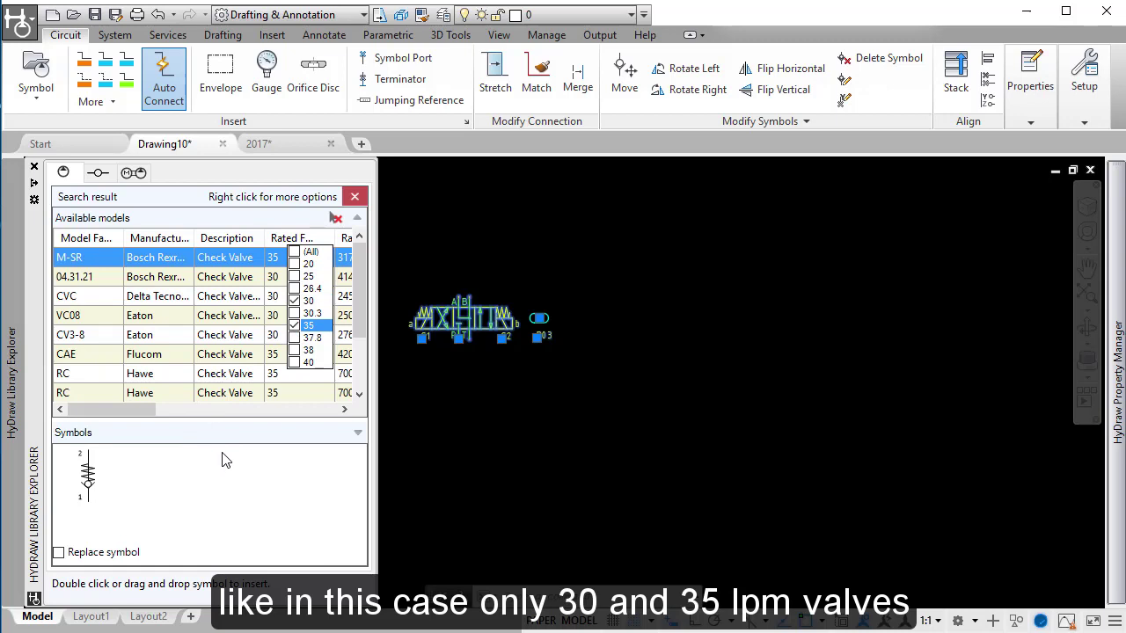
{"action": "left_click", "coordinate": [94, 279]}
Step: List all complete model codes for the Hawe RC family and select RC14
{"action": "left_click", "coordinate": [95, 278]}
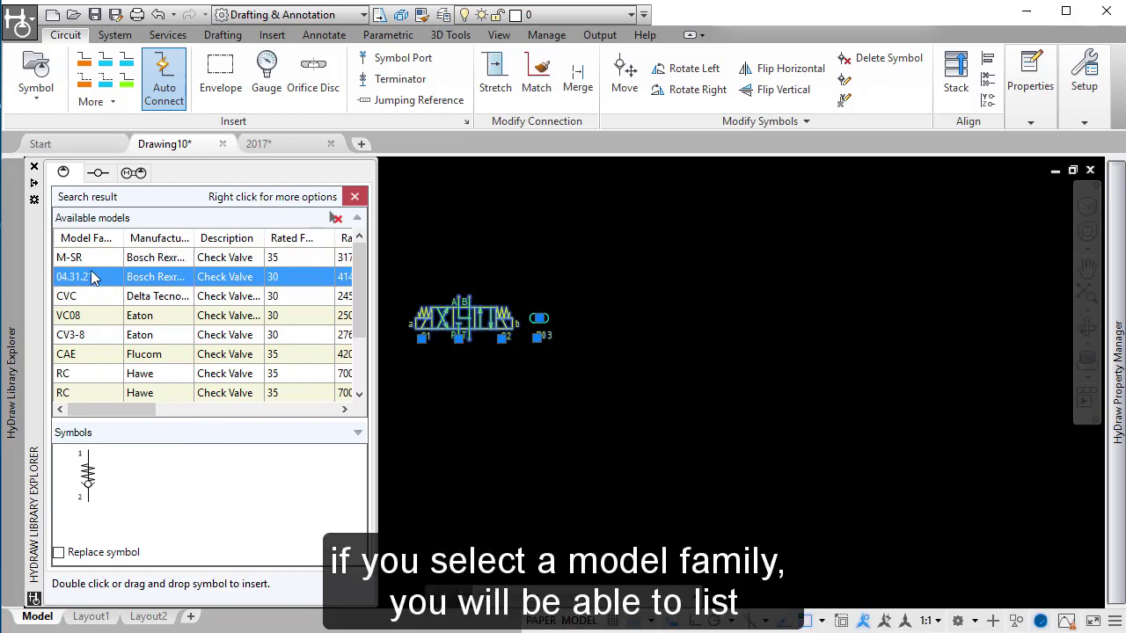
{"action": "left_click", "coordinate": [76, 378]}
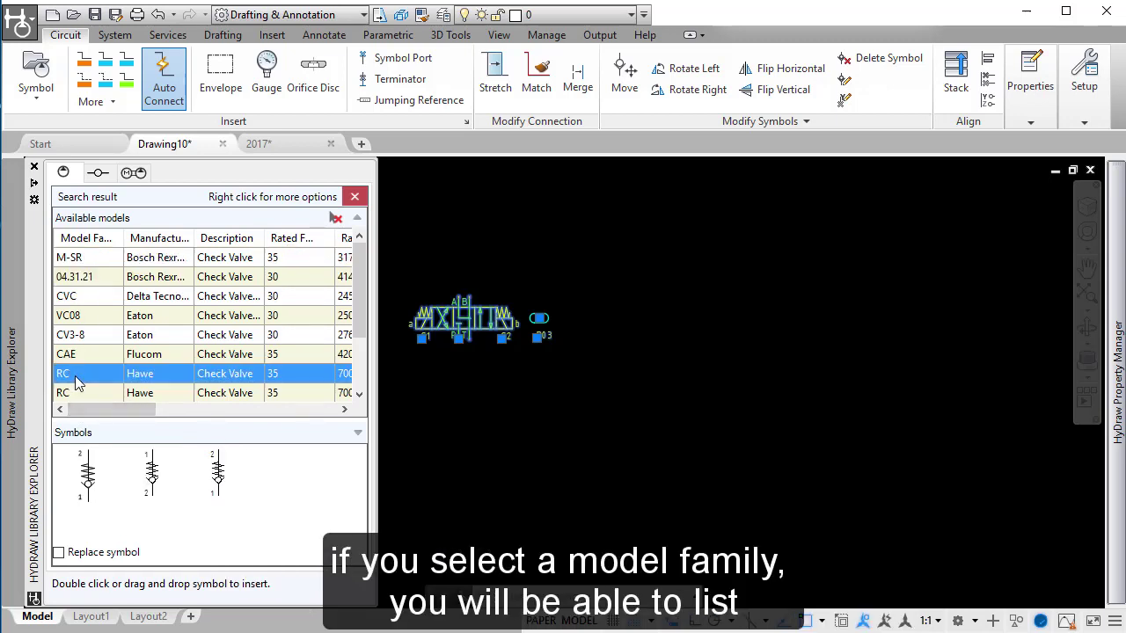
{"action": "right_click", "coordinate": [75, 379]}
{"action": "left_click", "coordinate": [148, 387]}
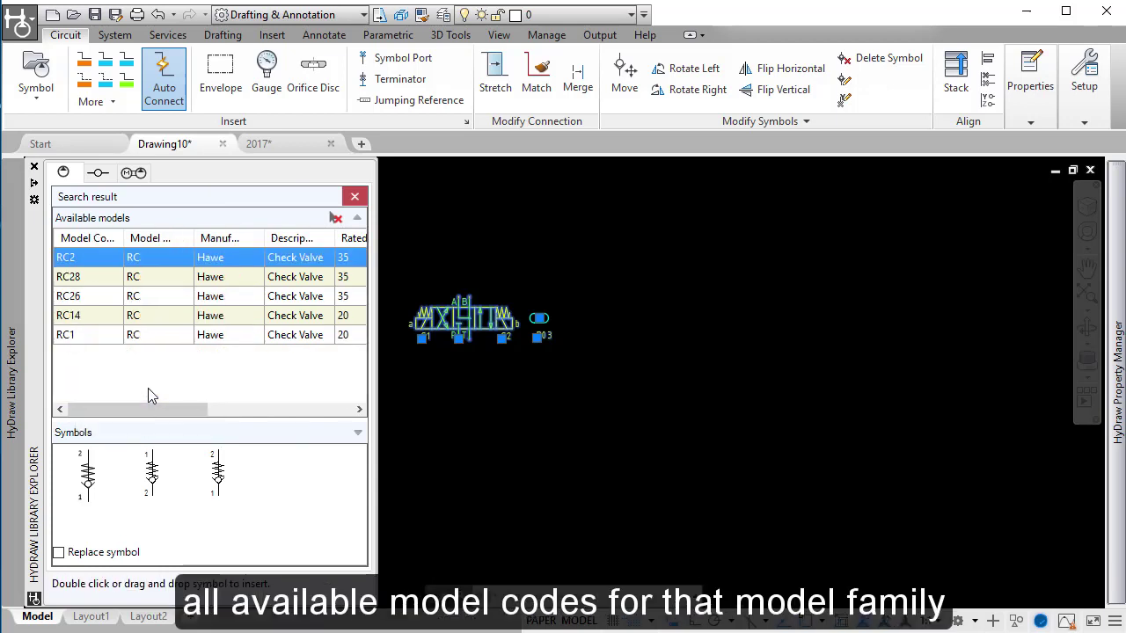
{"action": "left_click", "coordinate": [82, 295]}
{"action": "left_click", "coordinate": [93, 278]}
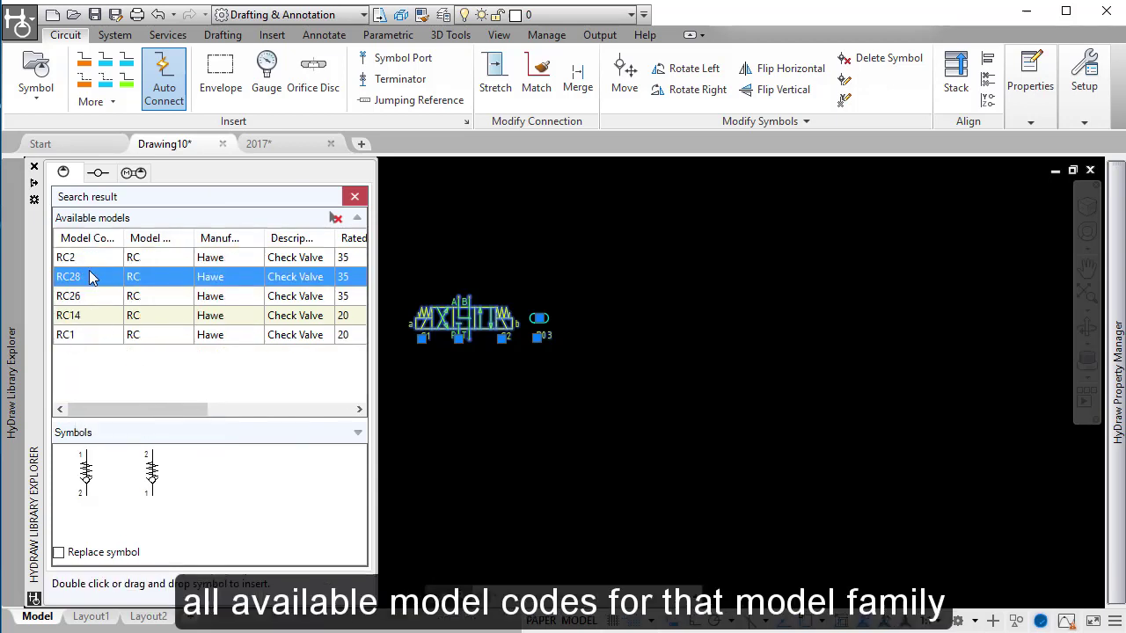
{"action": "left_click", "coordinate": [94, 317]}
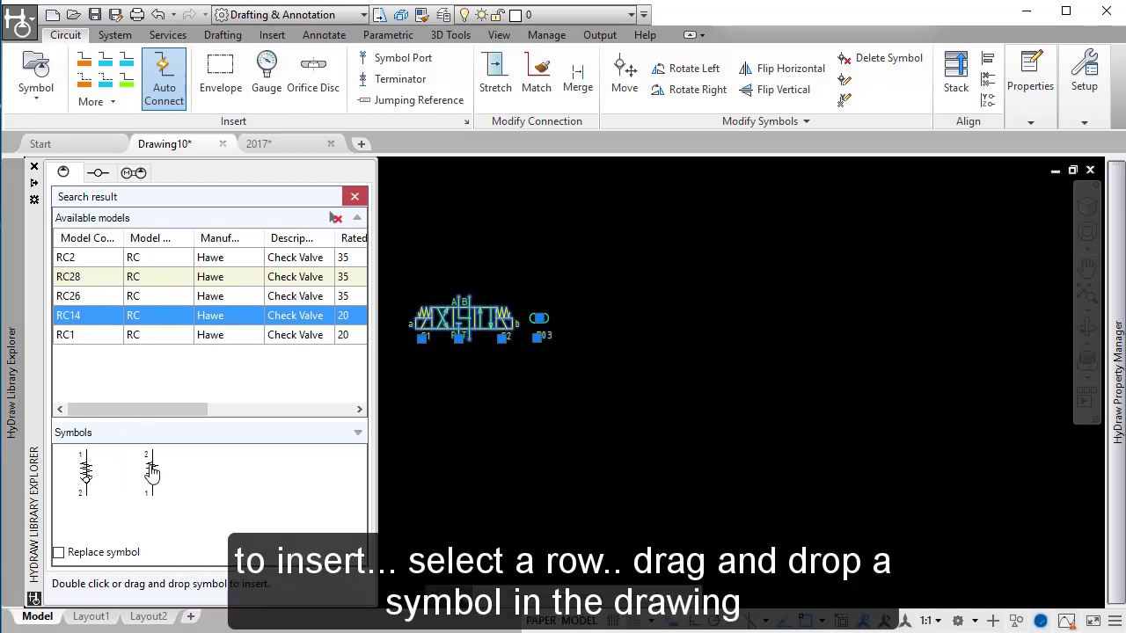
Step: Place the RC14 check valve symbol below the directional valve in Drawing10
{"action": "mouse_move", "coordinate": [151, 472]}
{"action": "left_mouse_down"}
{"action": "mouse_move", "coordinate": [213, 452]}
{"action": "mouse_move", "coordinate": [422, 457]}
{"action": "left_mouse_up"}
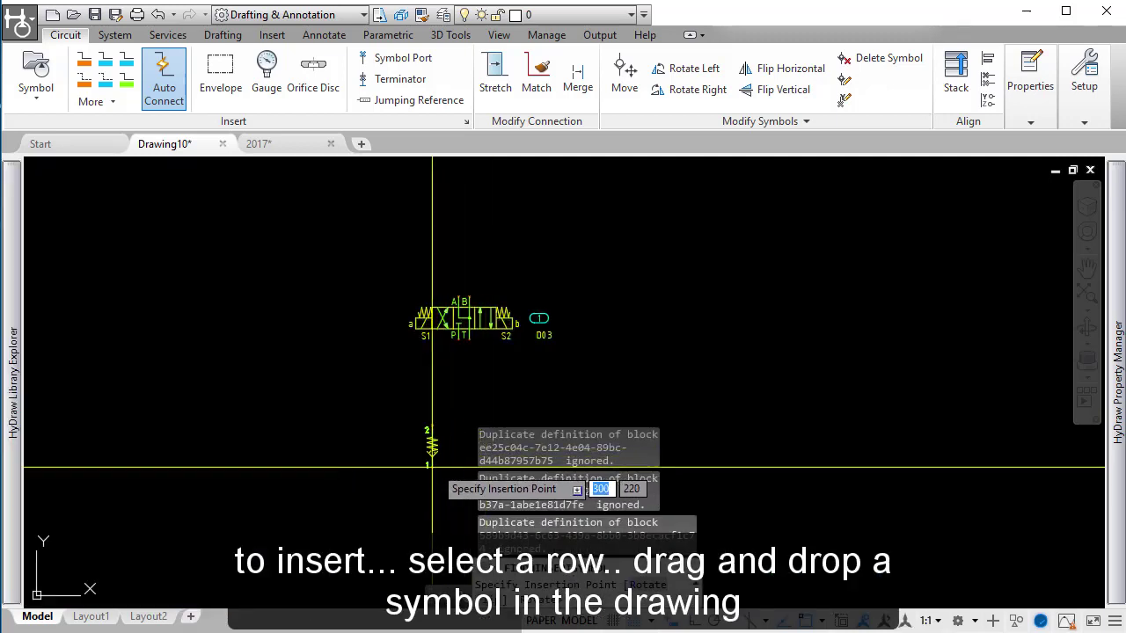
{"action": "left_click", "coordinate": [459, 451]}
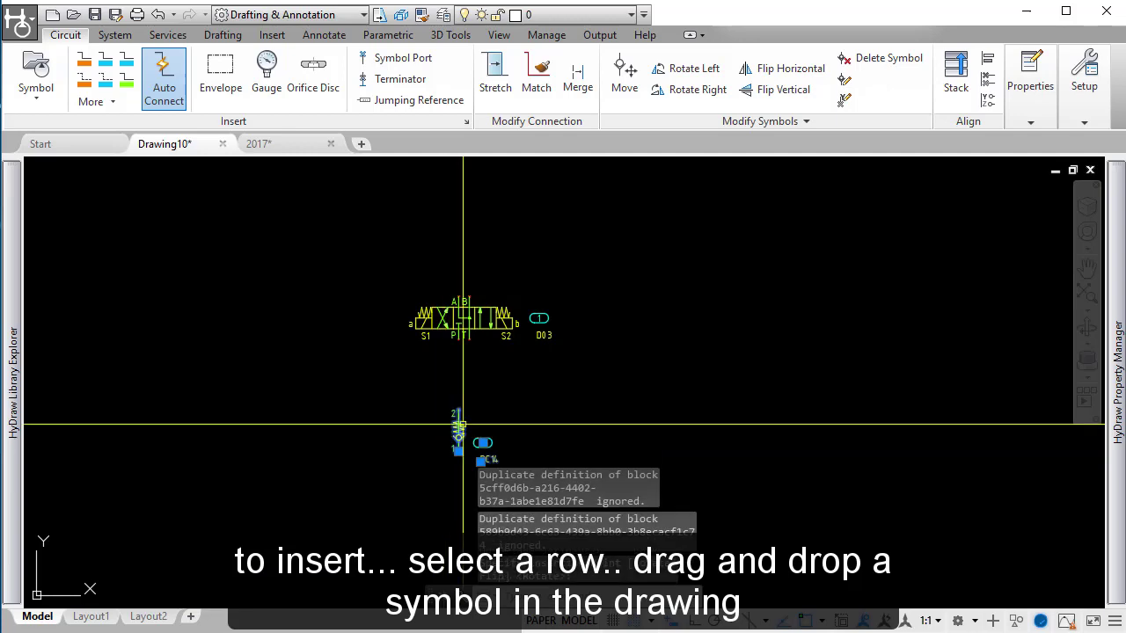
{"action": "mouse_move", "coordinate": [1119, 203]}
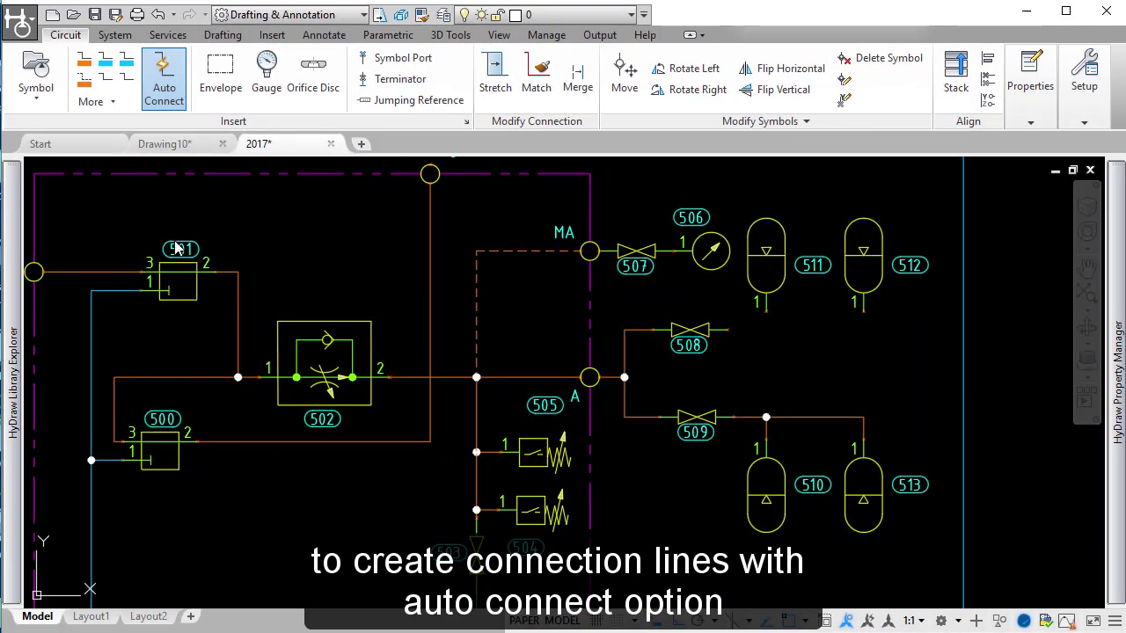
Step: With Auto Connect on, draw pressure lines valve 508 to accumulator 512 and accumulator 511 to the pipe
{"action": "left_click", "coordinate": [161, 74]}
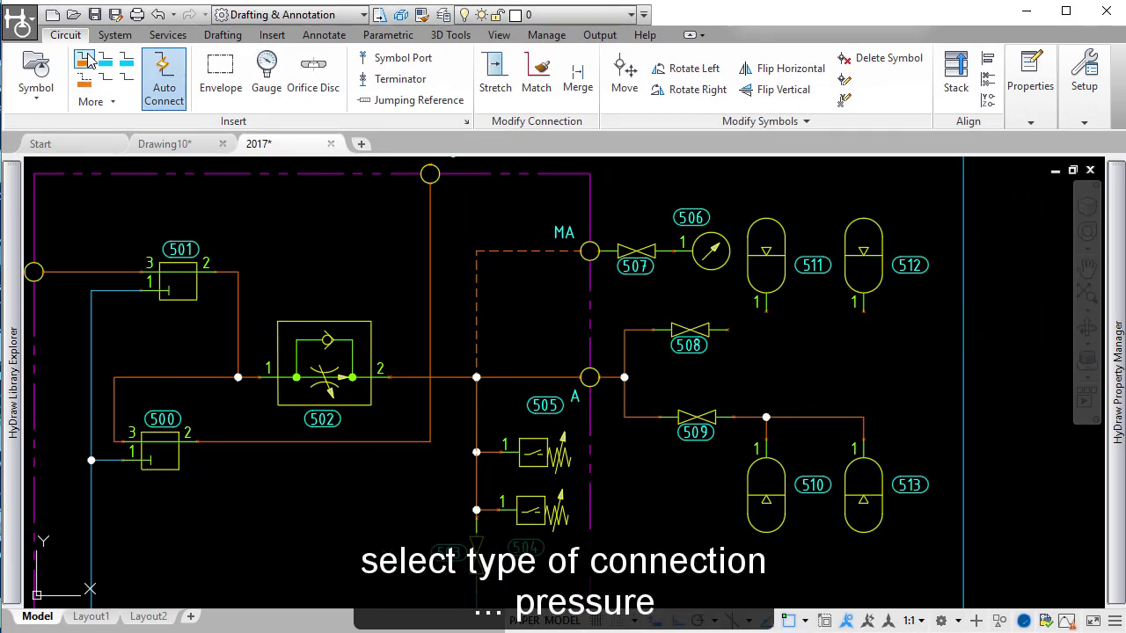
{"action": "left_click", "coordinate": [82, 64]}
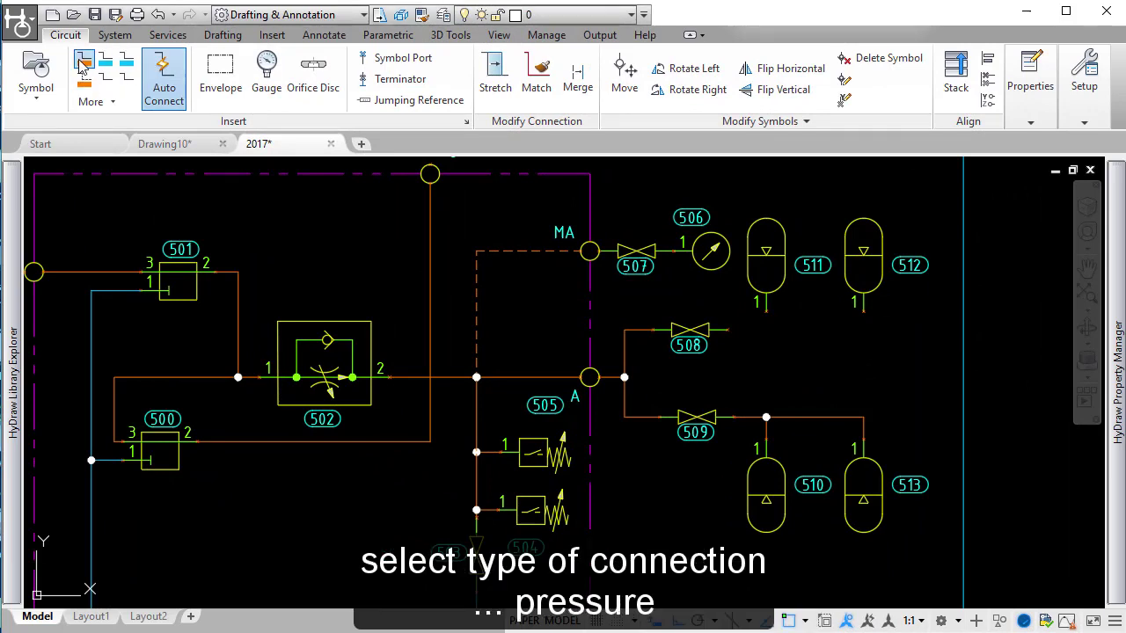
{"action": "left_click", "coordinate": [726, 332]}
{"action": "left_click", "coordinate": [863, 309]}
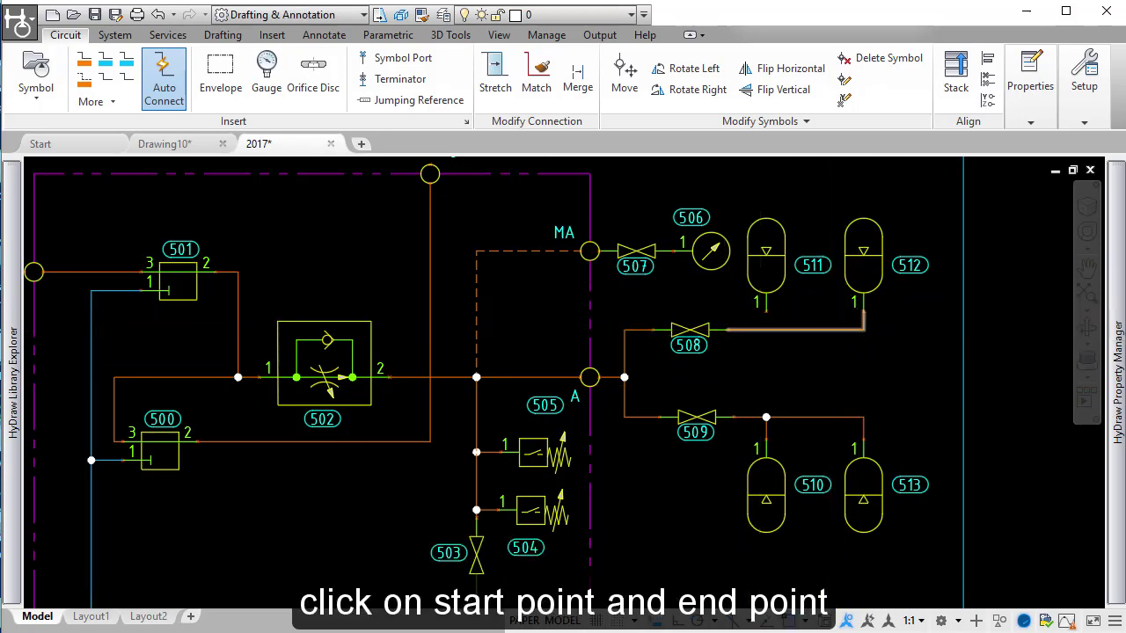
{"action": "scroll", "coordinate": [816, 329], "scroll_direction": "up", "scroll_amount": 3}
{"action": "key", "text": "Return"}
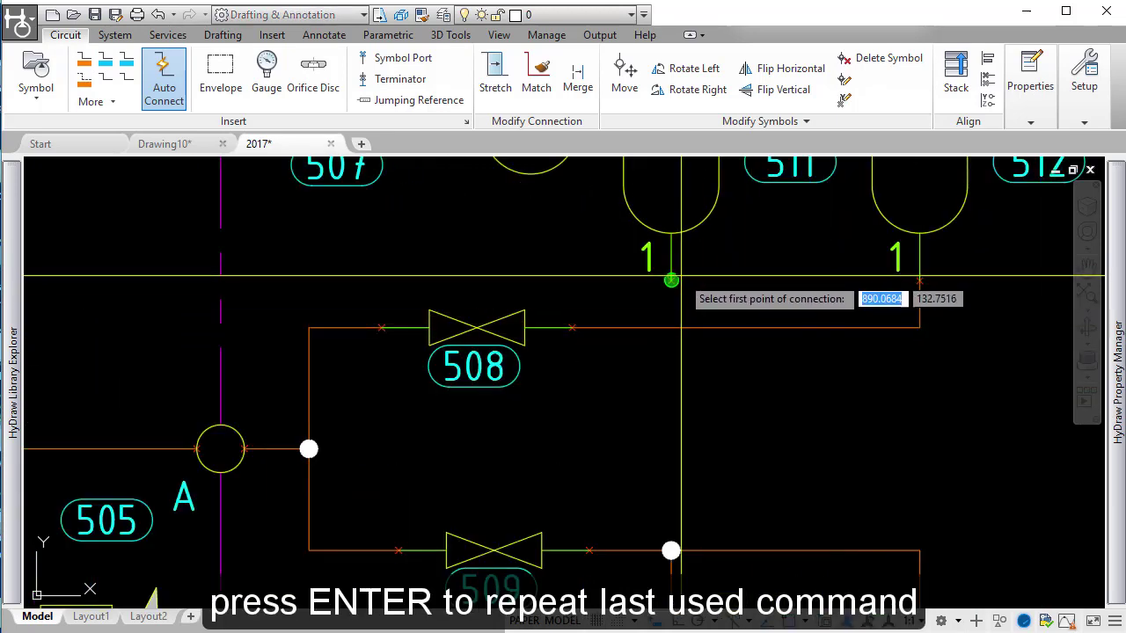
{"action": "left_click", "coordinate": [671, 282]}
{"action": "left_click", "coordinate": [673, 325]}
{"action": "scroll", "coordinate": [771, 320], "scroll_direction": "down", "scroll_amount": 5}
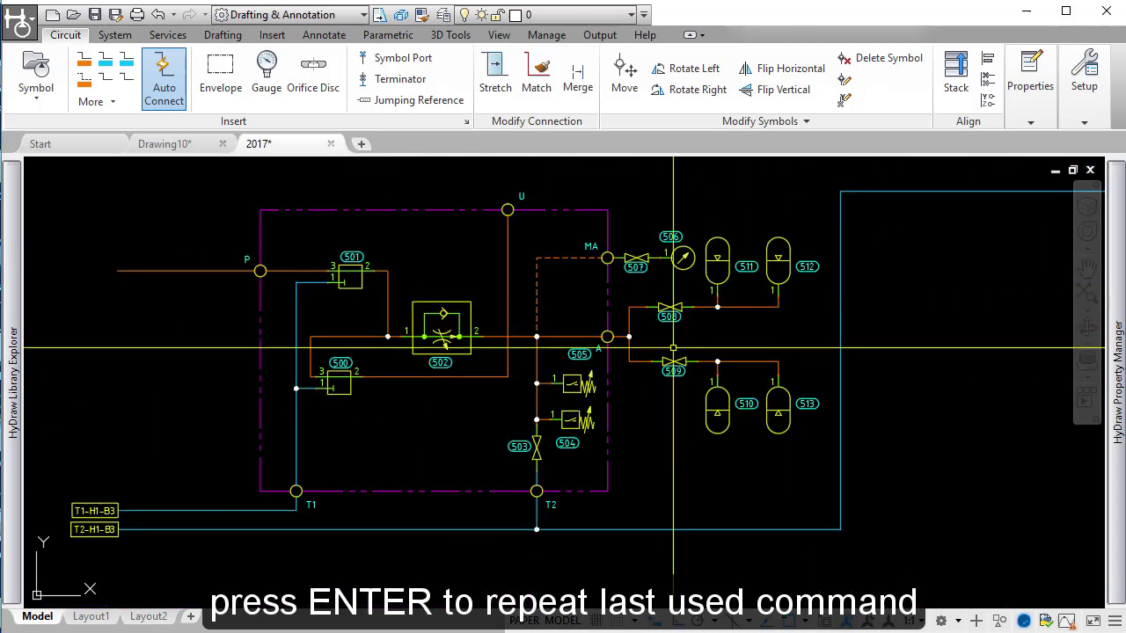
{"action": "mouse_move", "coordinate": [638, 293]}
{"action": "middle_mouse_down"}
{"action": "mouse_move", "coordinate": [638, 360]}
{"action": "mouse_move", "coordinate": [717, 604]}
{"action": "mouse_move", "coordinate": [712, 563]}
{"action": "middle_mouse_up"}
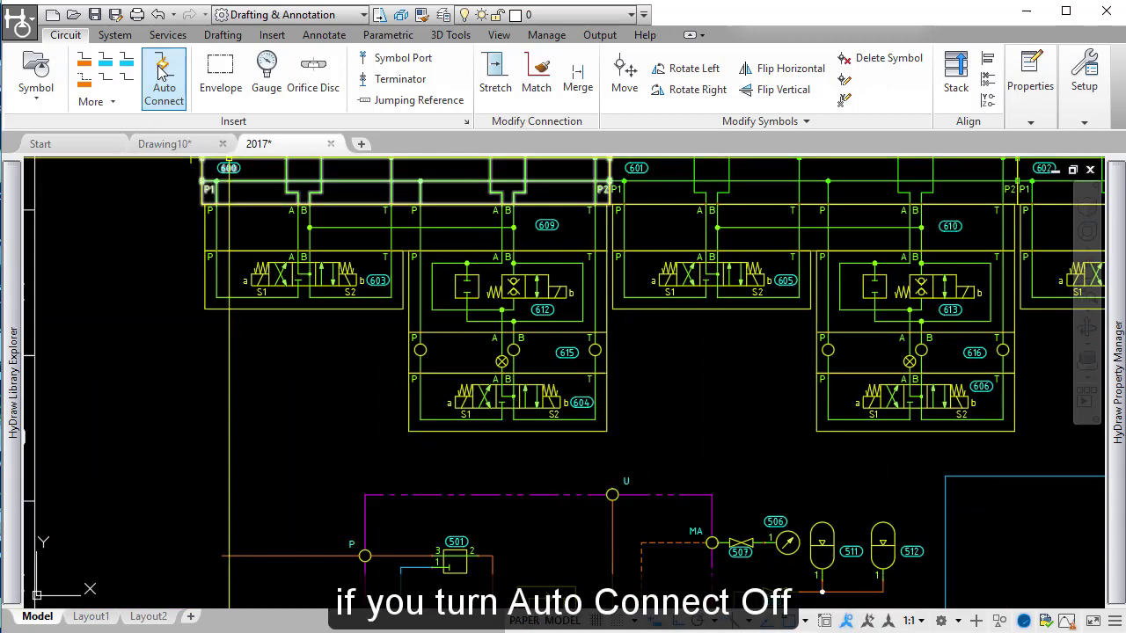
Step: Draw a bent pressure line from port U up and left of the circuit
{"action": "left_click", "coordinate": [84, 62]}
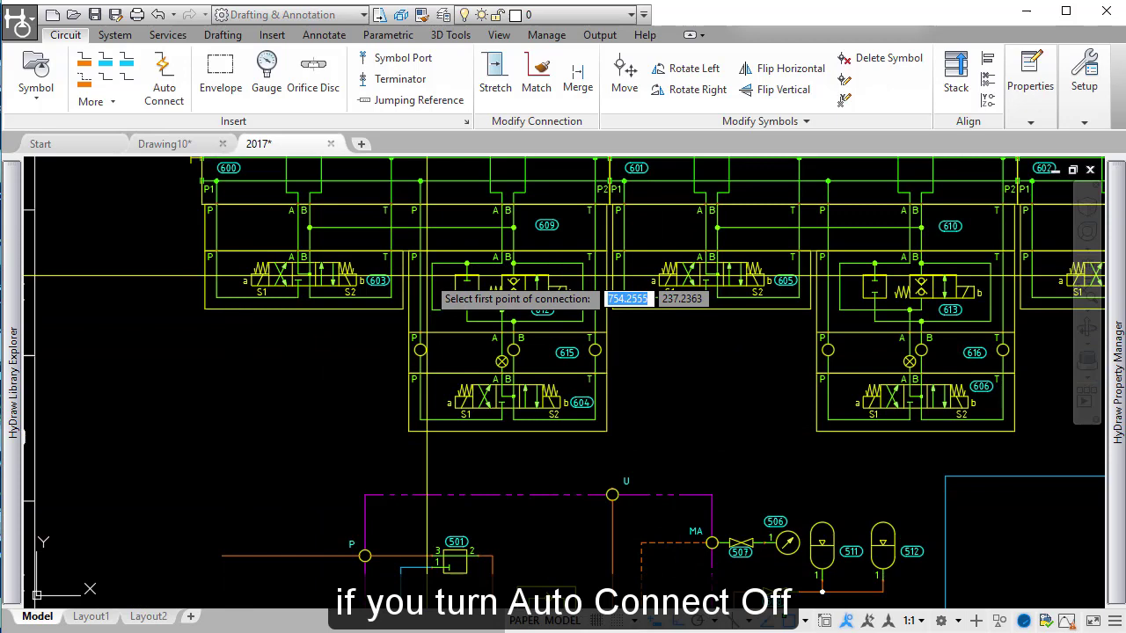
{"action": "left_click", "coordinate": [612, 495]}
{"action": "left_click", "coordinate": [612, 451]}
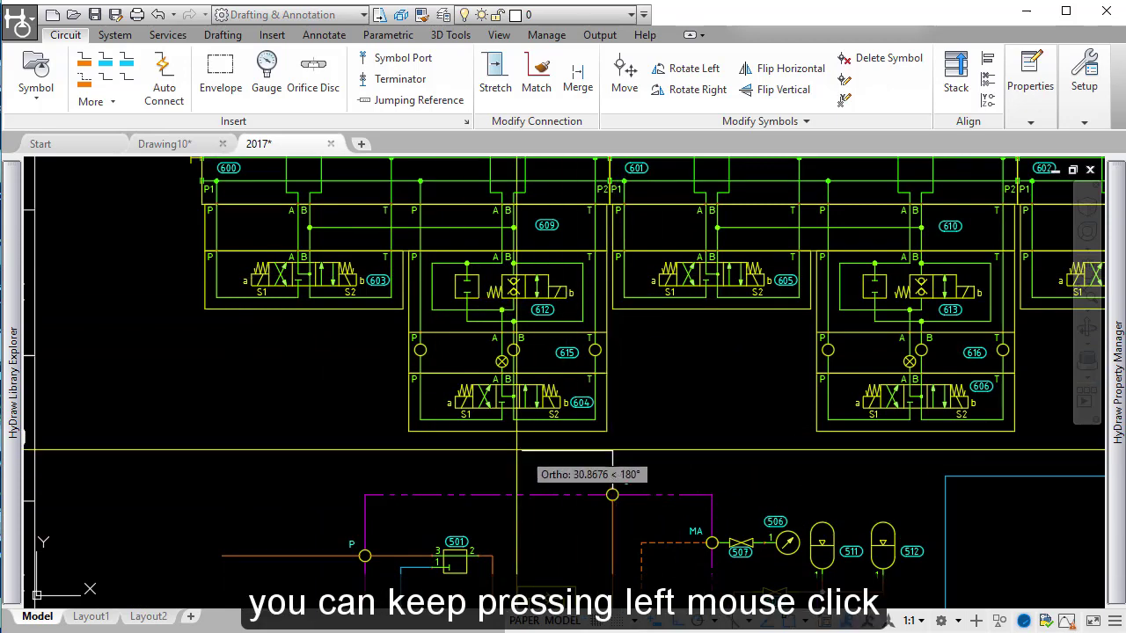
{"action": "middle_click_drag", "start_coordinate": [281, 449], "coordinate": [609, 435]}
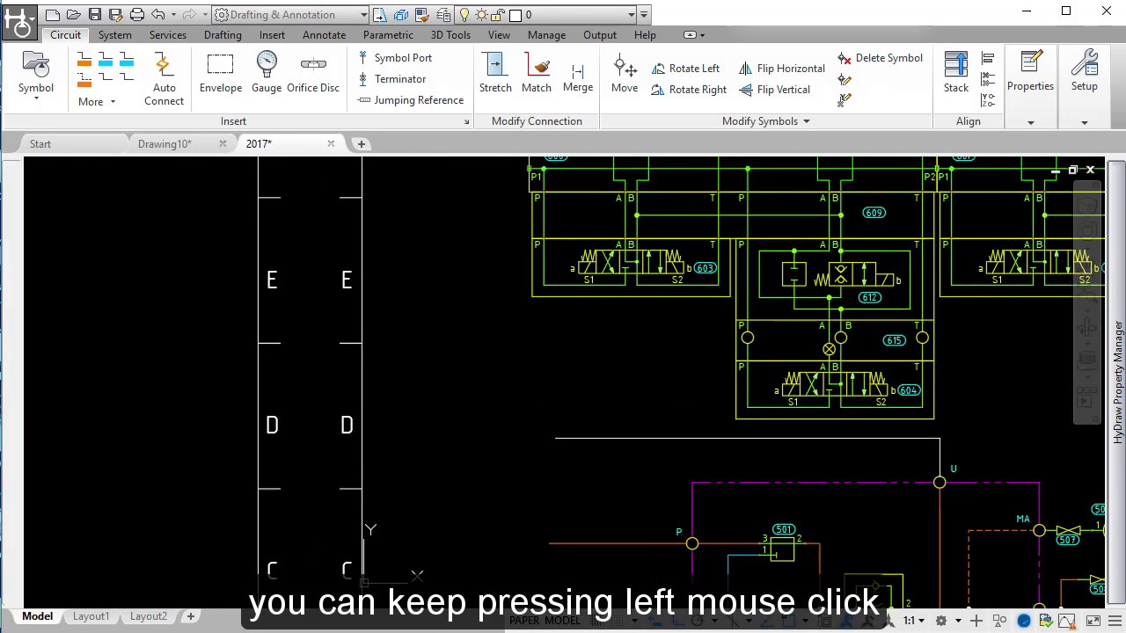
{"action": "left_click", "coordinate": [456, 438]}
{"action": "left_click", "coordinate": [456, 276]}
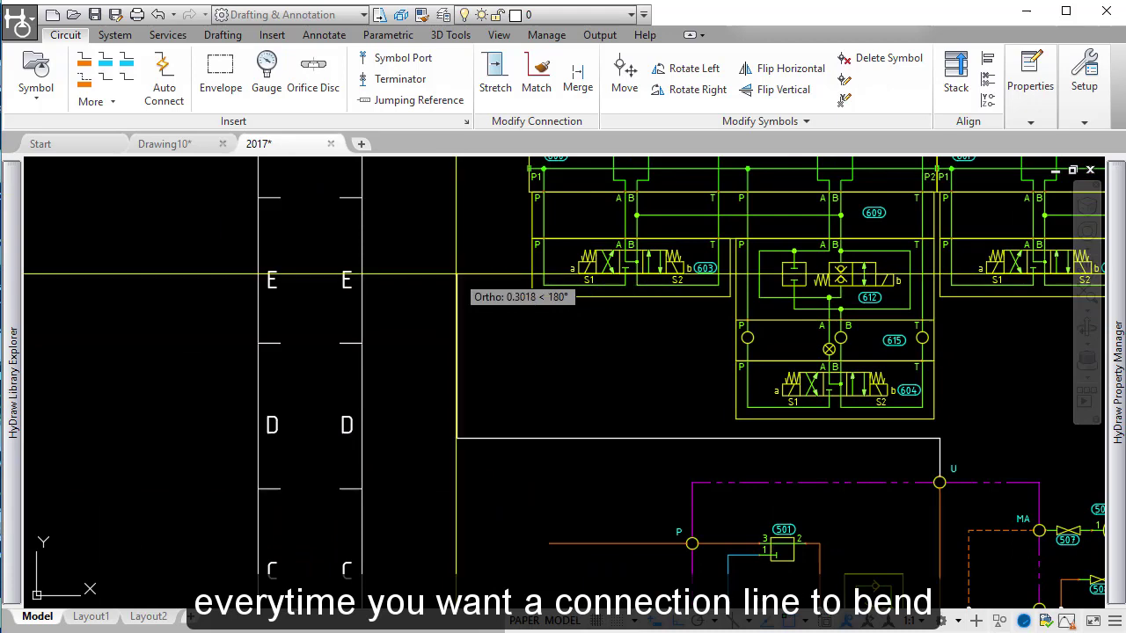
{"action": "middle_click_drag", "start_coordinate": [508, 331], "coordinate": [744, 529]}
{"action": "scroll", "coordinate": [722, 490], "scroll_direction": "up", "scroll_amount": 2}
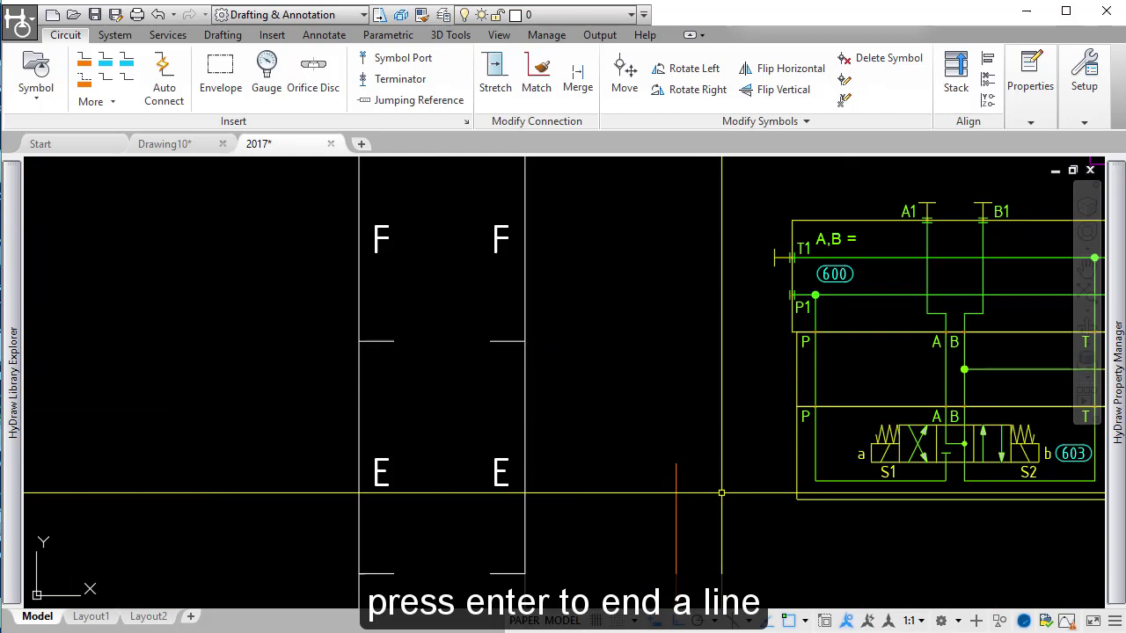
Step: Continue the open line to port P1 of manifold block 600
{"action": "key", "text": "Return"}
{"action": "left_click", "coordinate": [676, 465]}
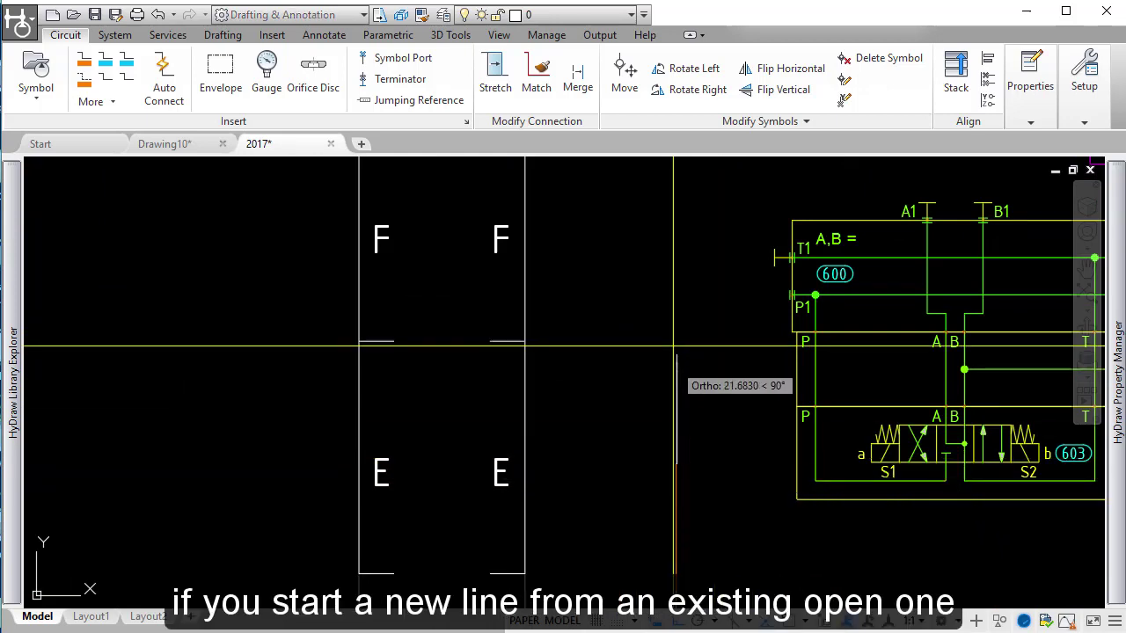
{"action": "left_click", "coordinate": [677, 294]}
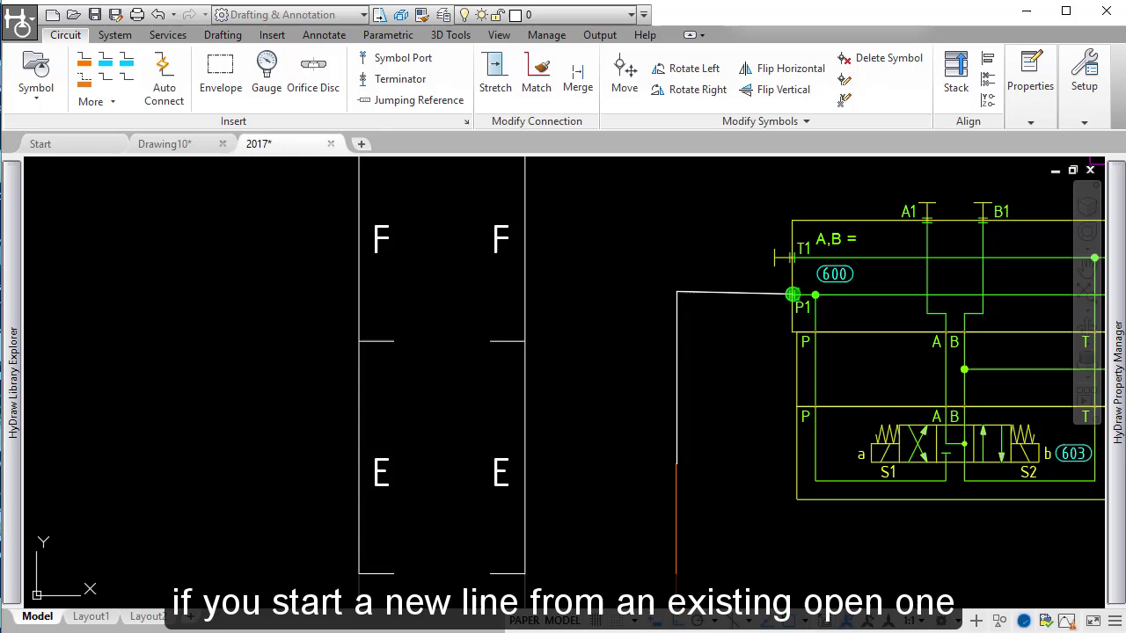
{"action": "left_click", "coordinate": [792, 295]}
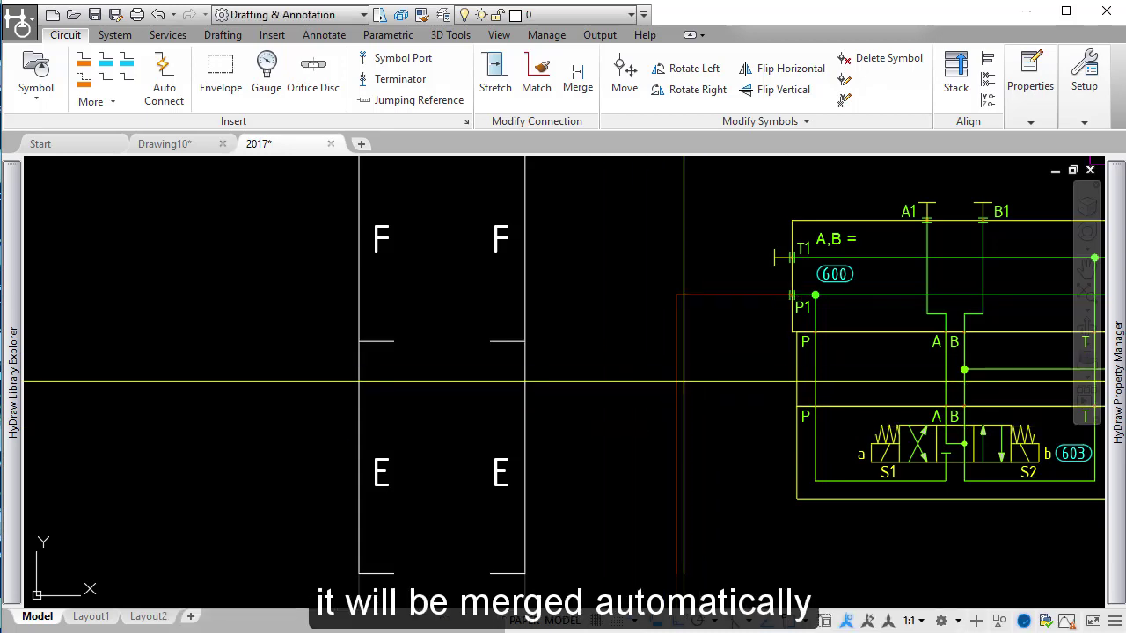
{"action": "scroll", "coordinate": [677, 378], "scroll_direction": "down", "scroll_amount": 5}
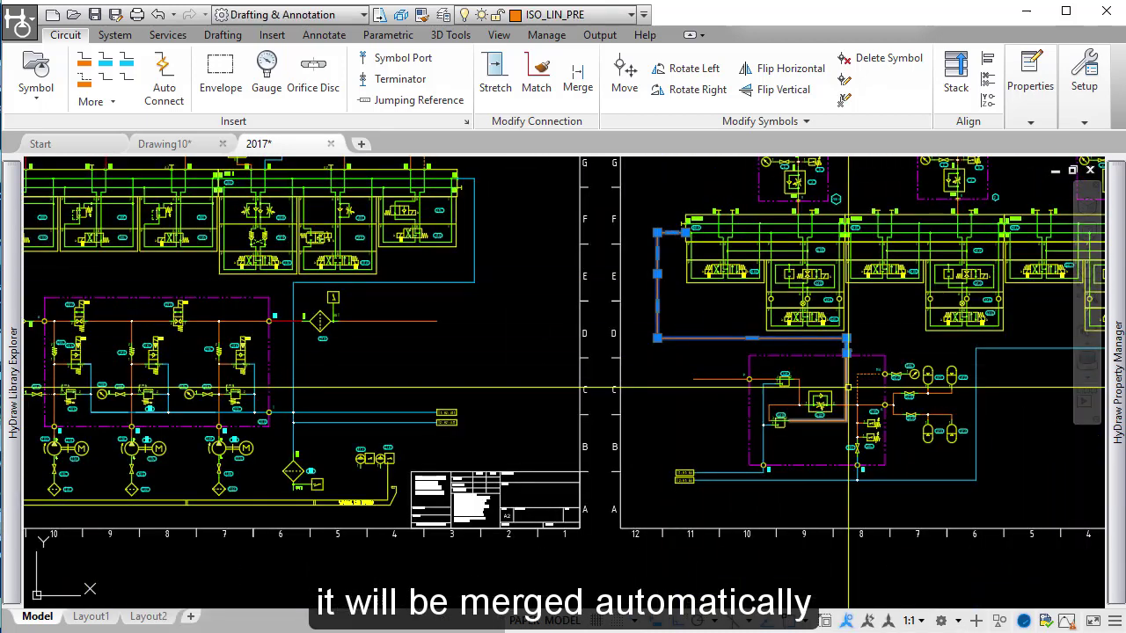
{"action": "scroll", "coordinate": [848, 387], "scroll_direction": "up", "scroll_amount": 4}
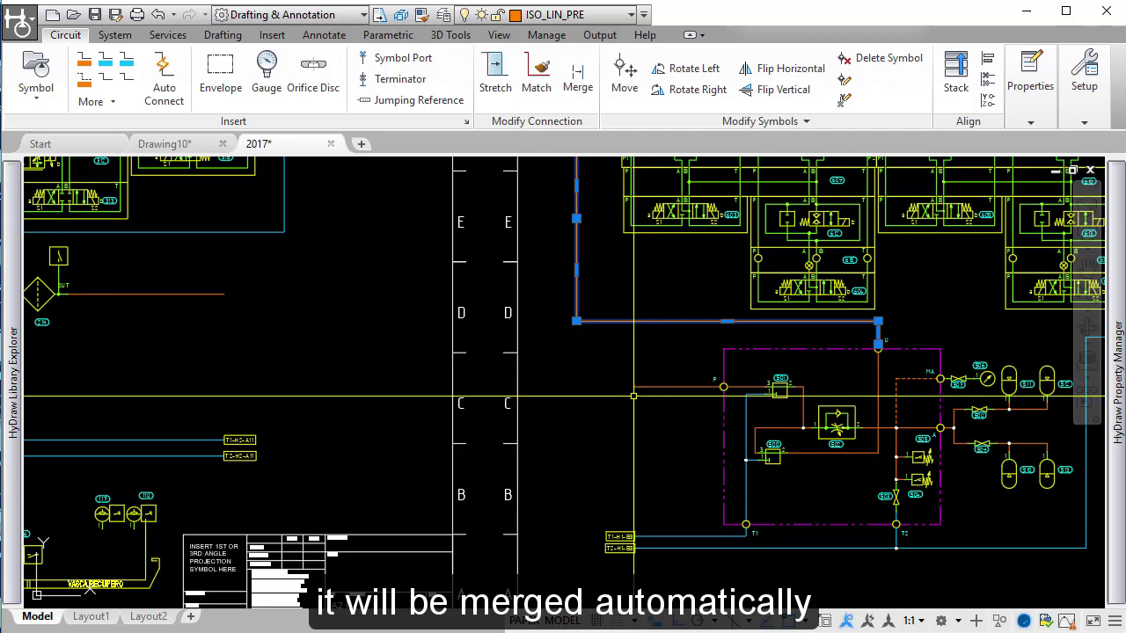
Step: Add jumping reference P1 to the open red line, pointing to sheet 2, grid square C11
{"action": "key", "text": "Escape"}
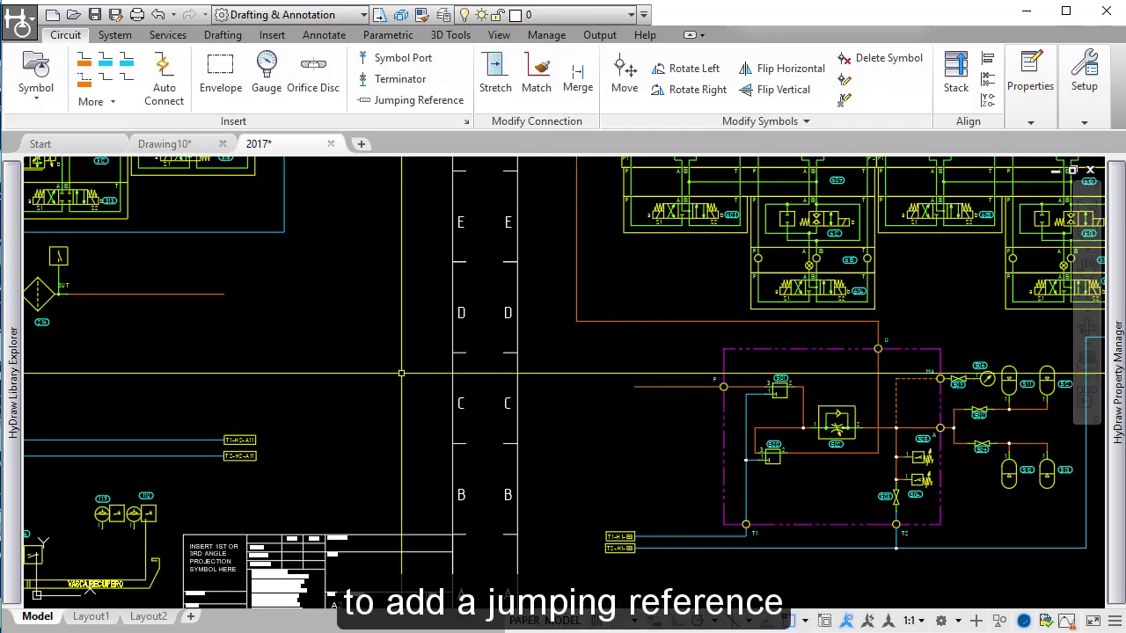
{"action": "middle_click_drag", "start_coordinate": [400, 376], "coordinate": [532, 351]}
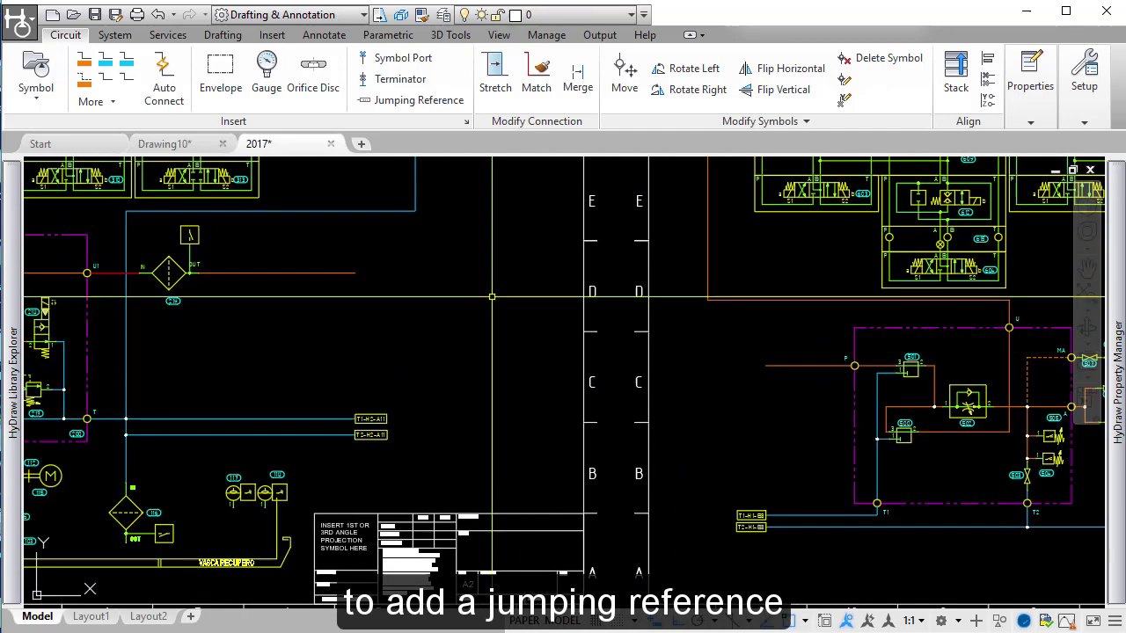
{"action": "left_click", "coordinate": [430, 103]}
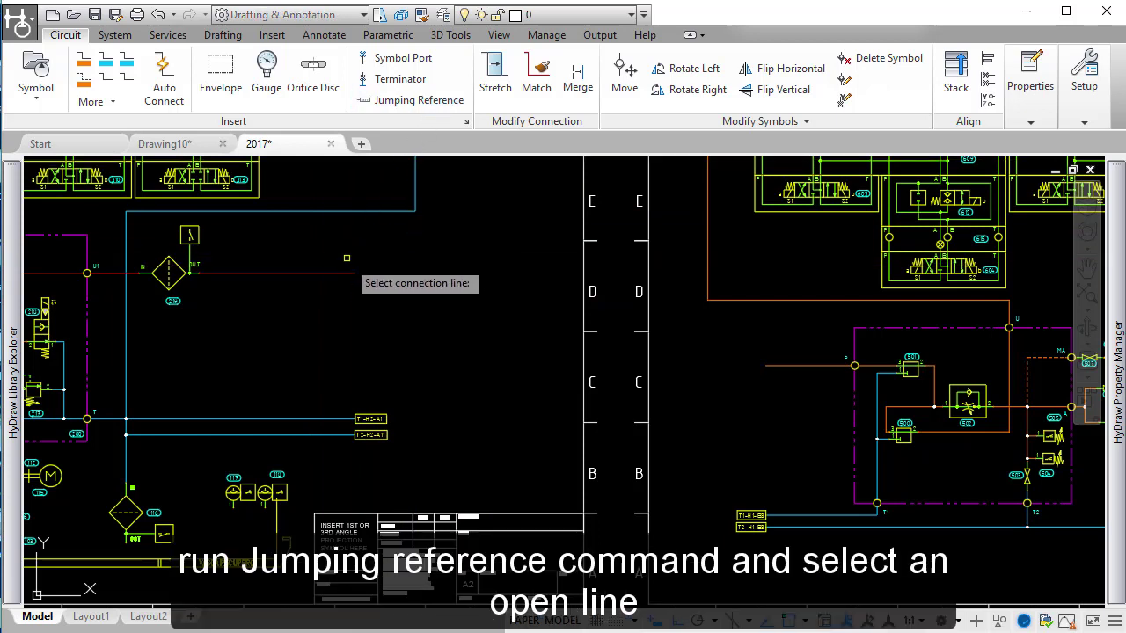
{"action": "left_click", "coordinate": [346, 272]}
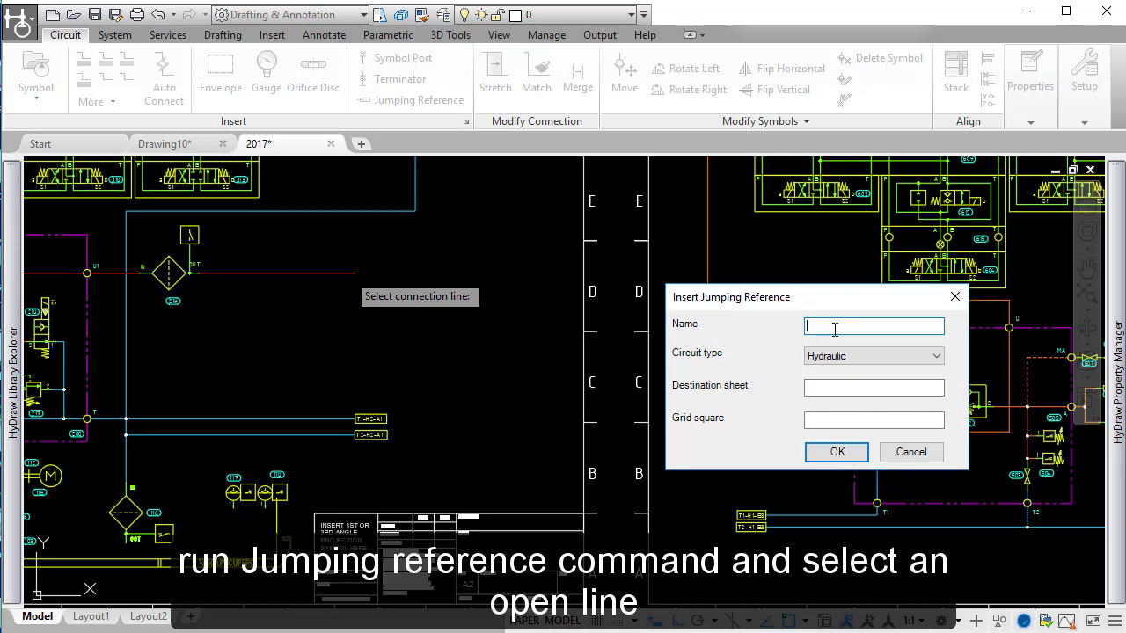
{"action": "left_click", "coordinate": [853, 387]}
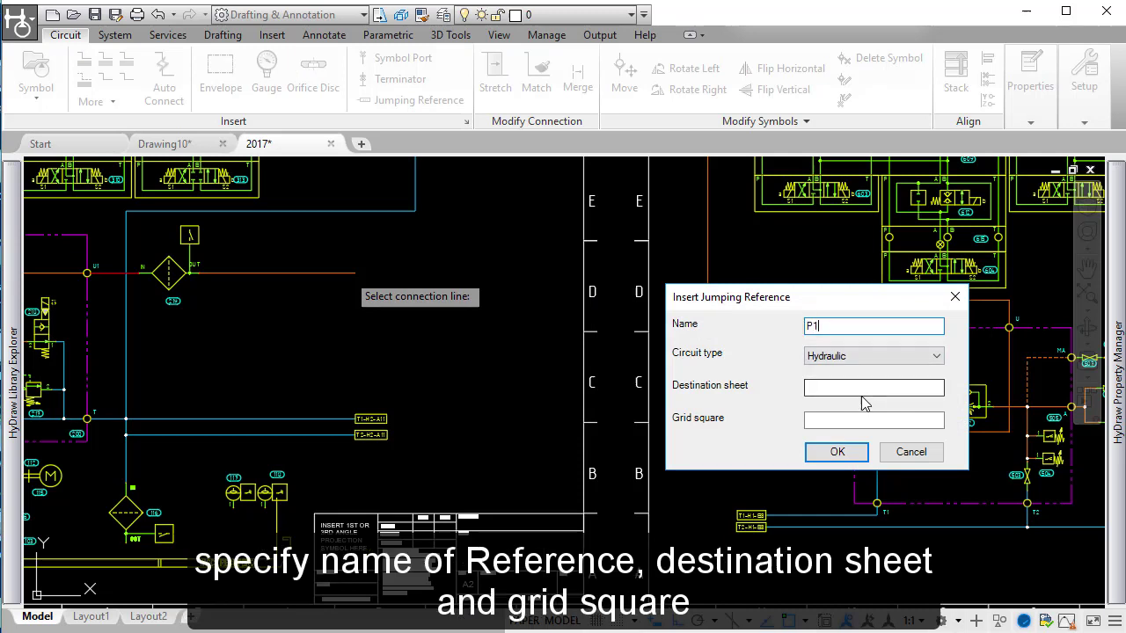
{"action": "type", "text": "2"}
{"action": "left_click", "coordinate": [826, 420]}
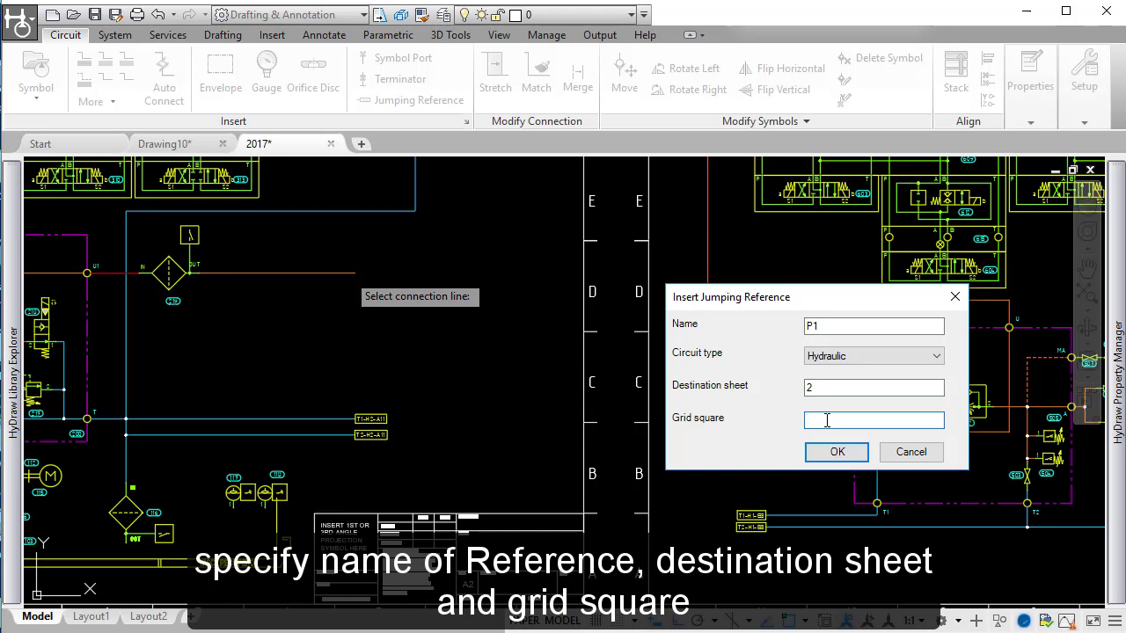
{"action": "type", "text": "C11"}
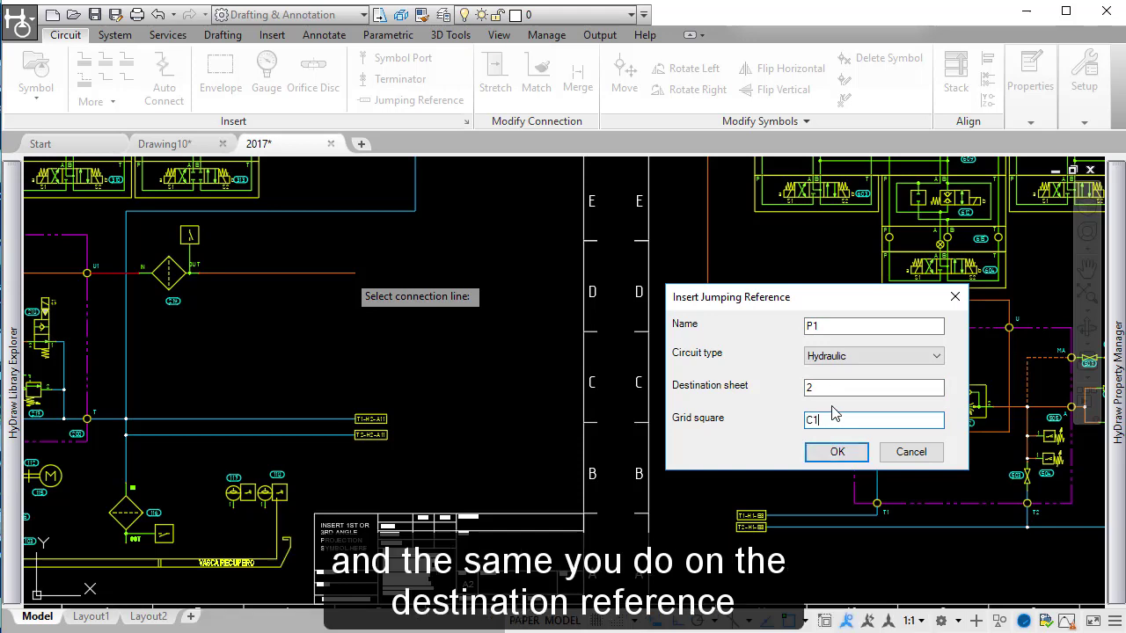
{"action": "key", "text": "Return"}
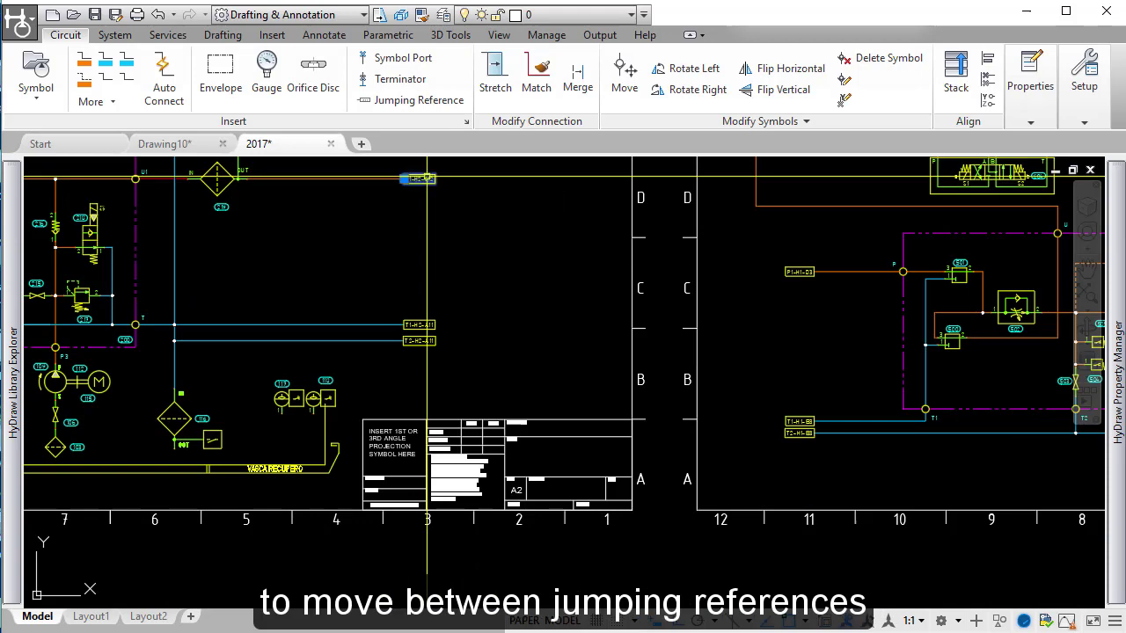
{"action": "right_click", "coordinate": [427, 178]}
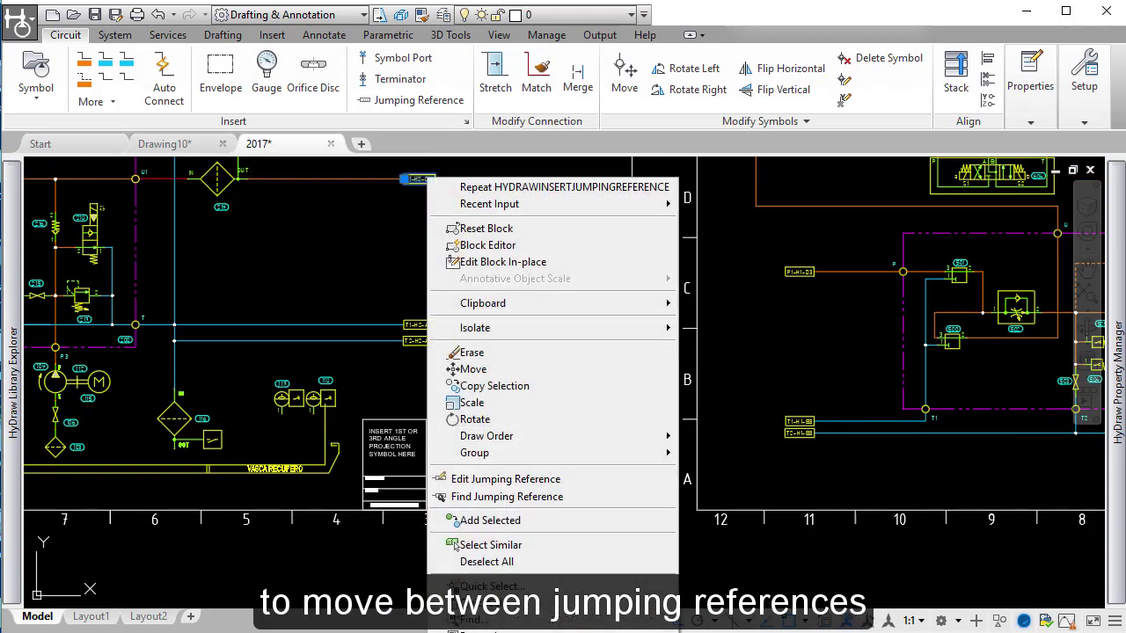
{"action": "left_click", "coordinate": [497, 496]}
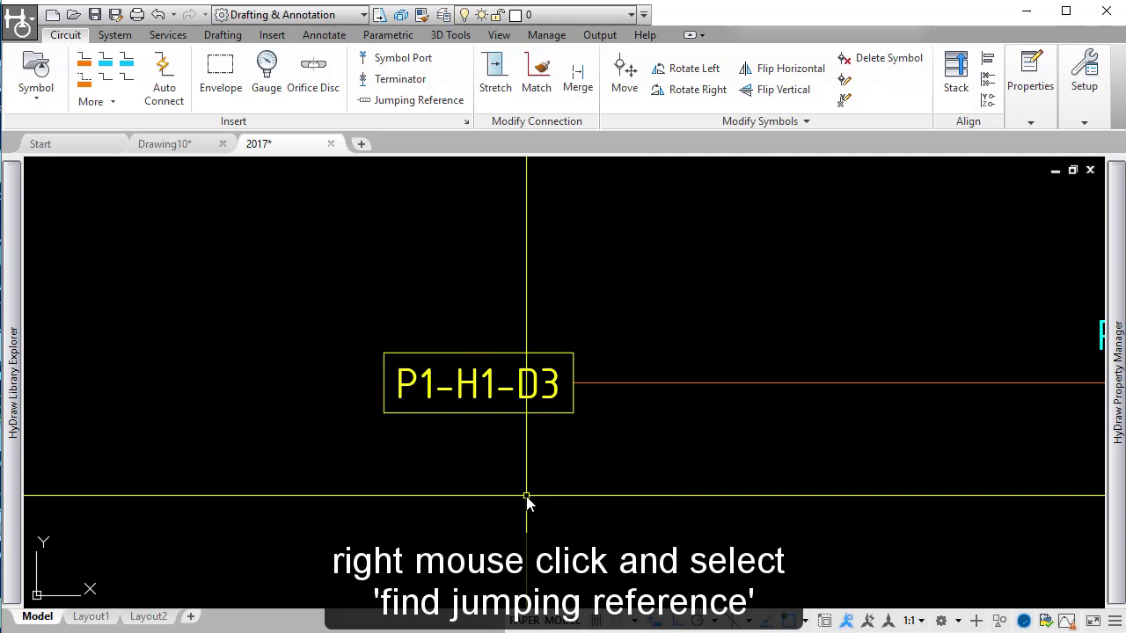
{"action": "middle_click_drag", "start_coordinate": [466, 462], "coordinate": [580, 382]}
{"action": "left_click", "coordinate": [659, 284]}
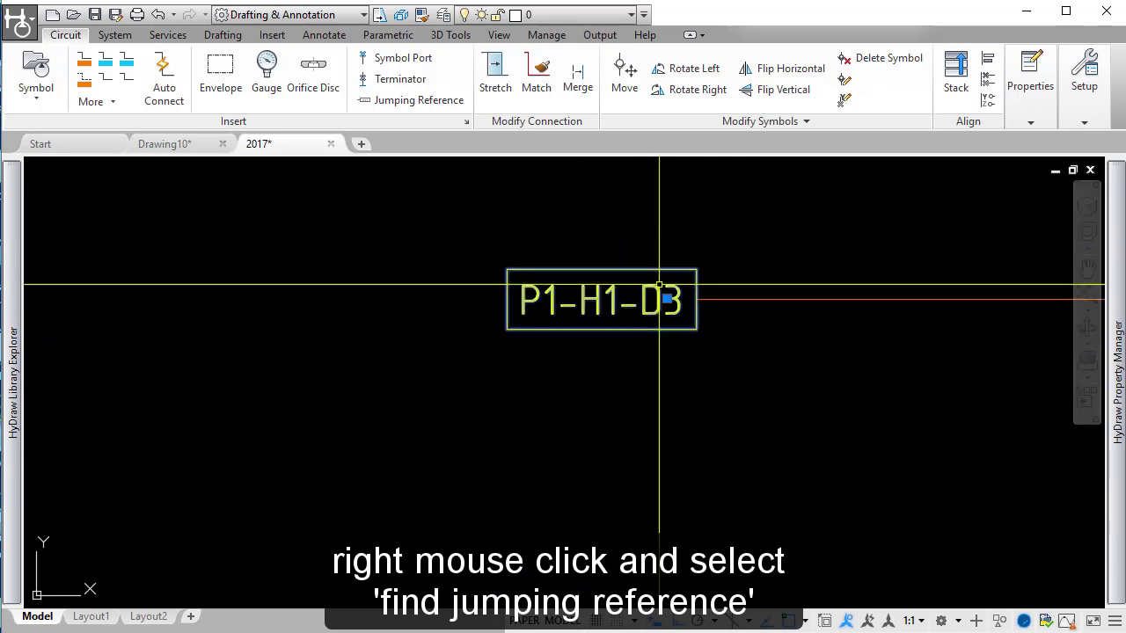
{"action": "right_click", "coordinate": [658, 284]}
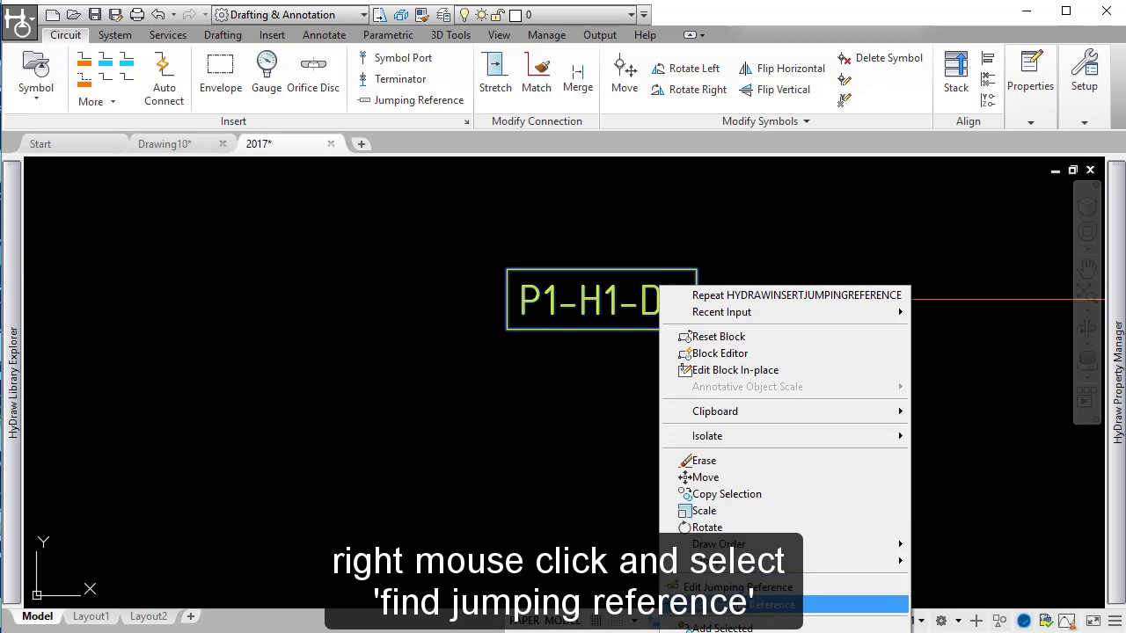
{"action": "left_click", "coordinate": [737, 605]}
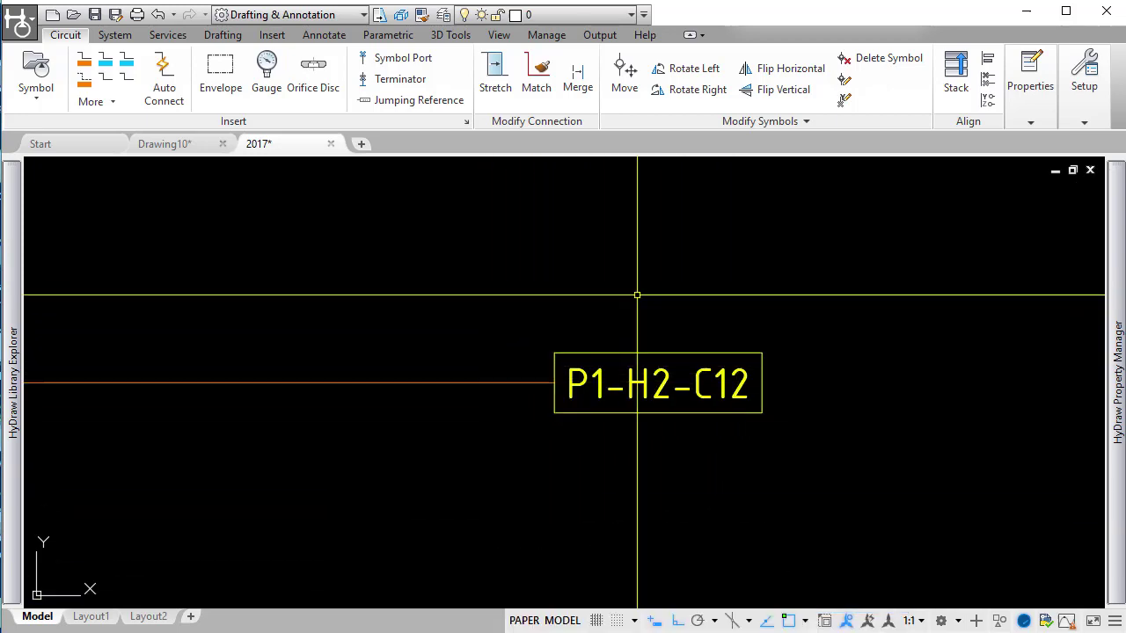
{"action": "scroll", "coordinate": [637, 306], "scroll_direction": "down", "scroll_amount": 8}
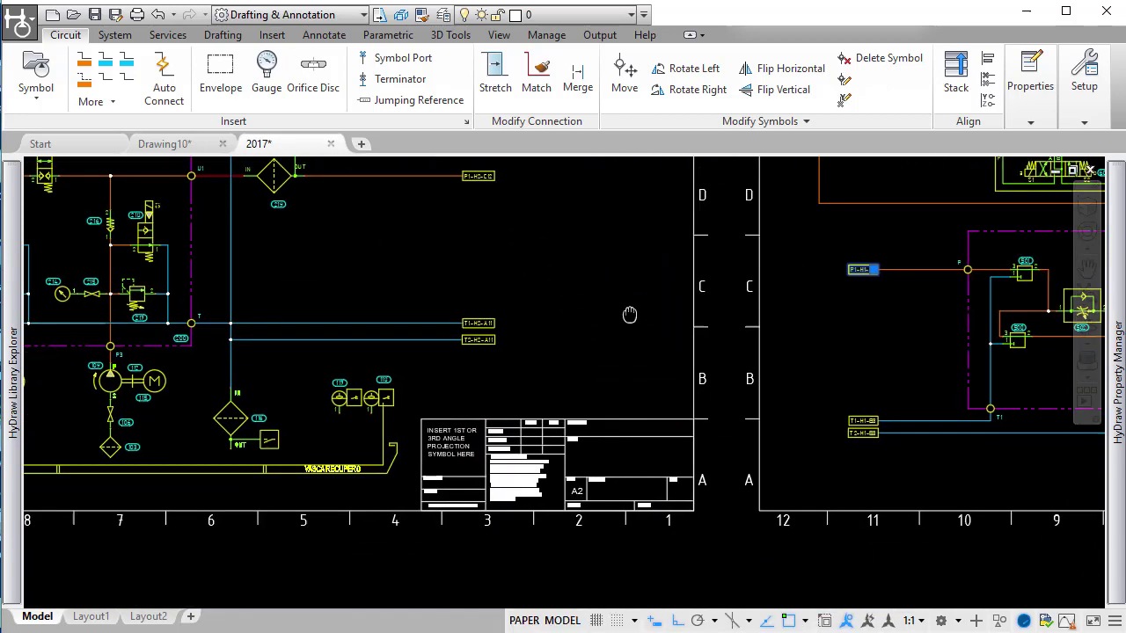
{"action": "middle_click_drag", "start_coordinate": [620, 373], "coordinate": [568, 377]}
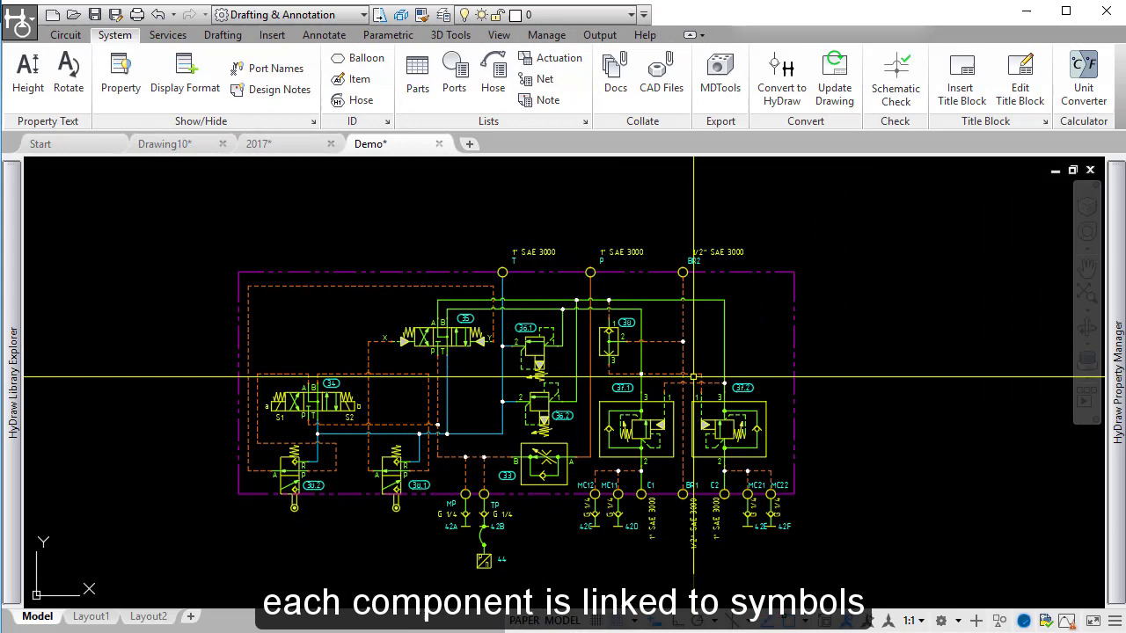
Step: Open valve 36.2's linked VSP150.pdf datasheet and close it again
{"action": "scroll", "coordinate": [543, 422], "scroll_direction": "up", "scroll_amount": 2}
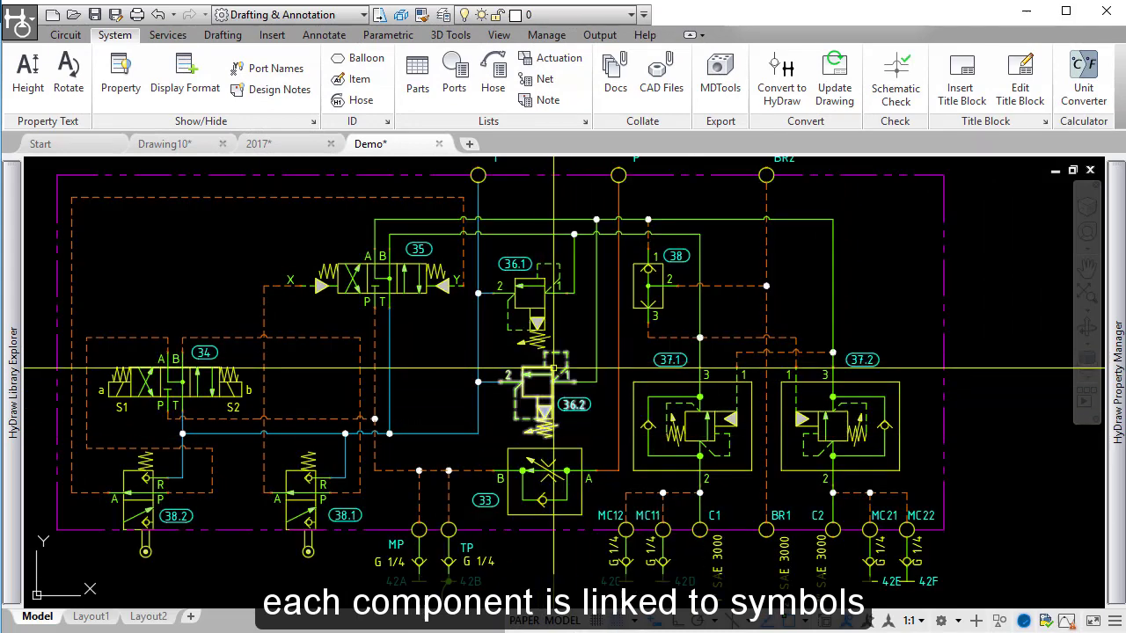
{"action": "left_click", "coordinate": [541, 369]}
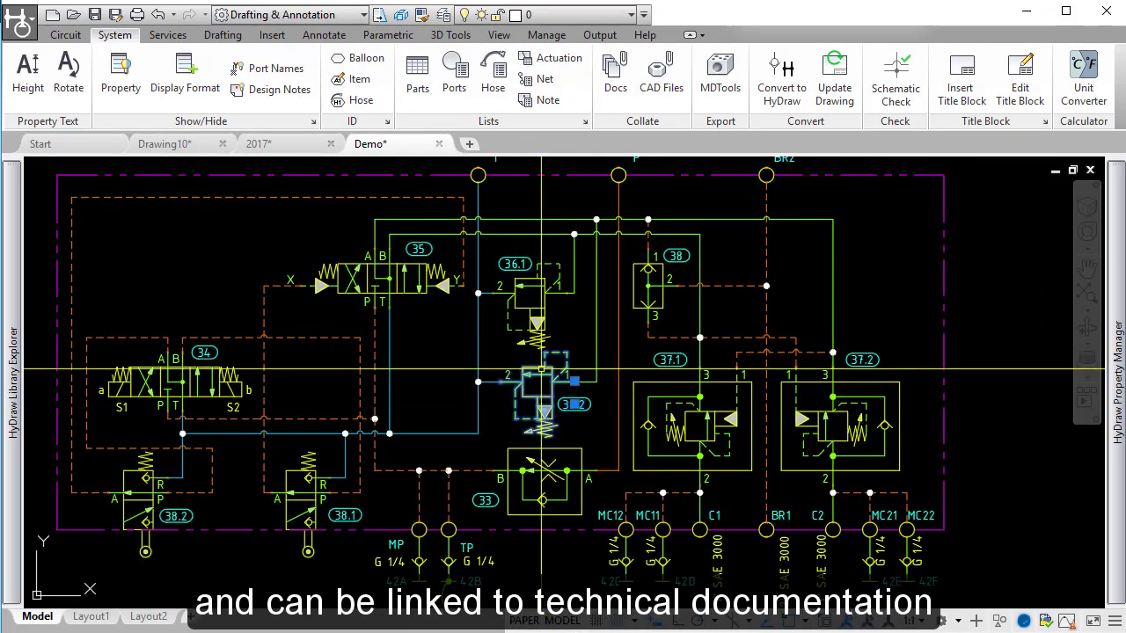
{"action": "mouse_move", "coordinate": [1114, 423]}
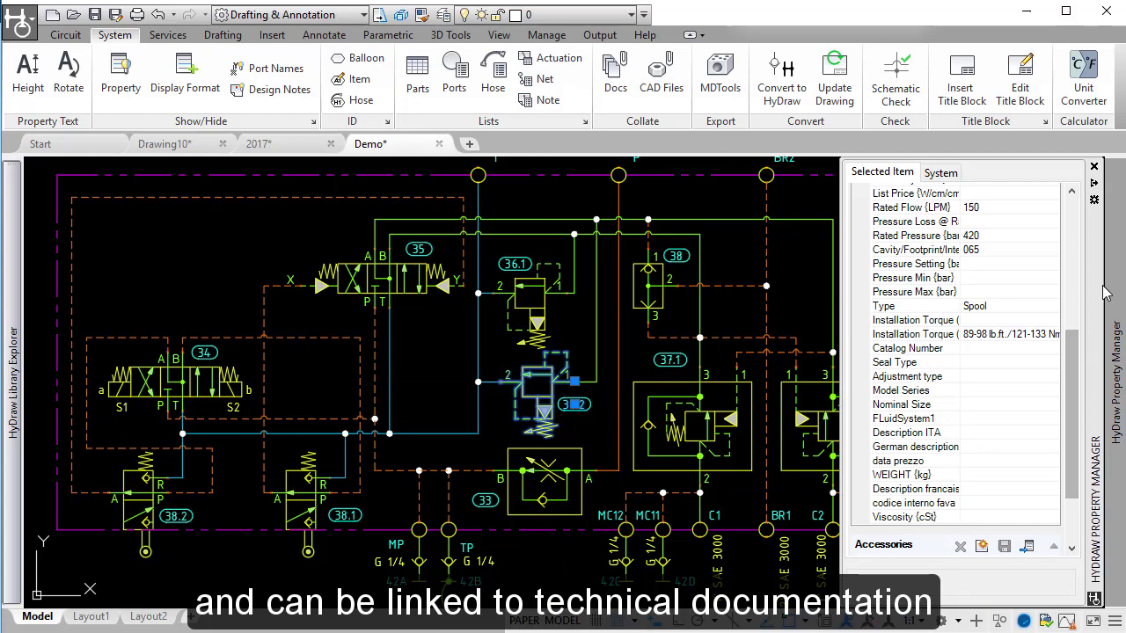
{"action": "scroll", "coordinate": [968, 395], "scroll_direction": "down", "scroll_amount": 3}
{"action": "left_click", "coordinate": [1044, 509]}
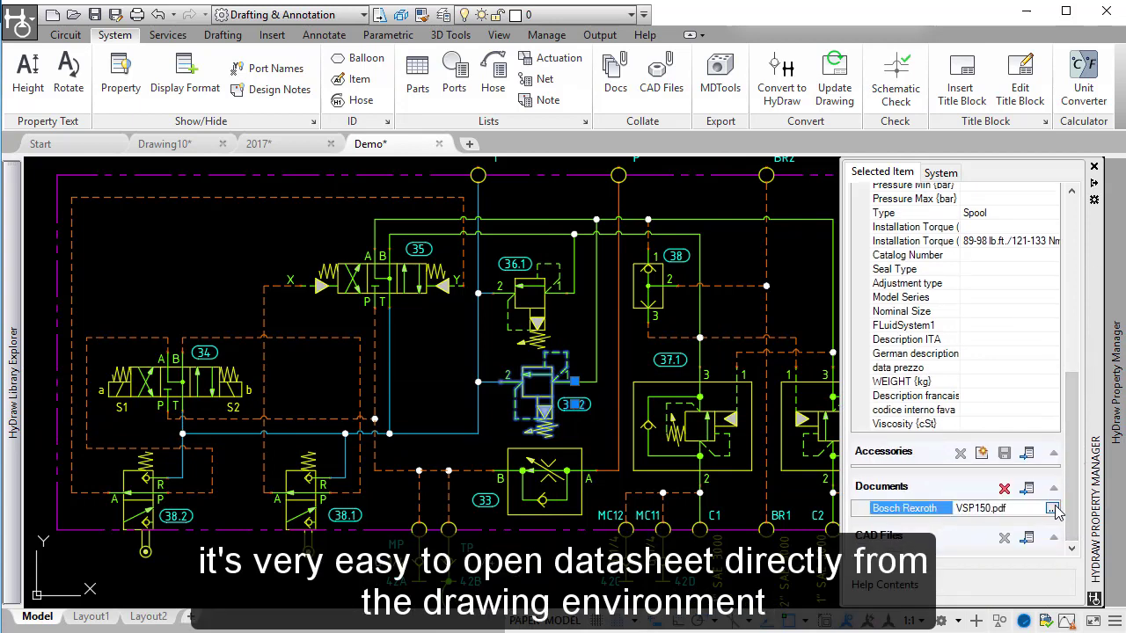
{"action": "left_click", "coordinate": [1051, 508]}
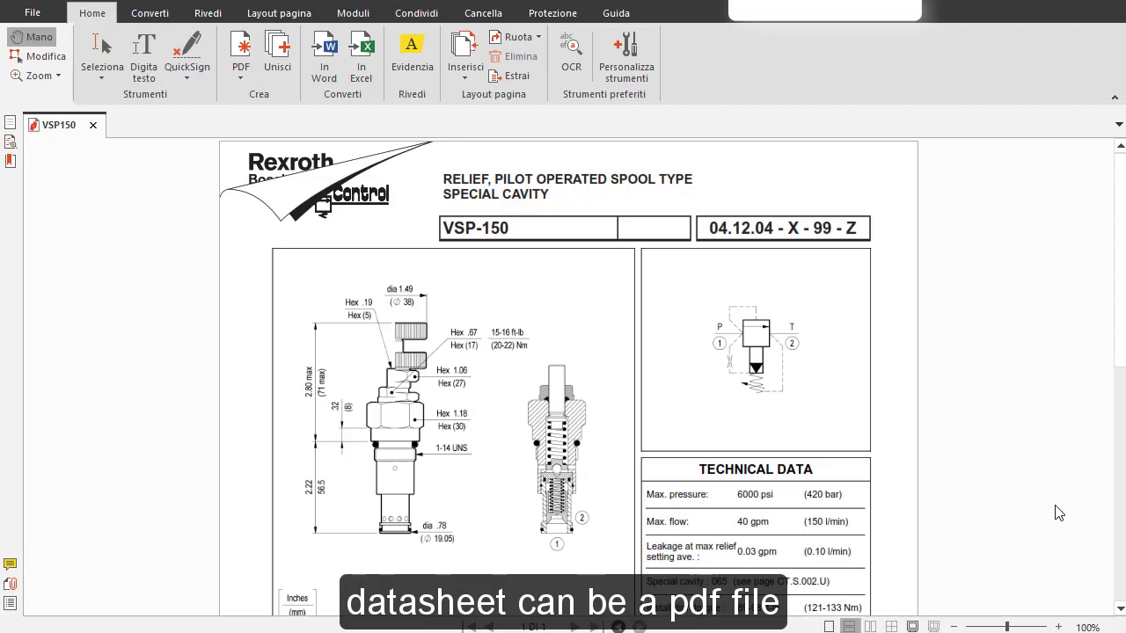
{"action": "left_click", "coordinate": [1059, 18]}
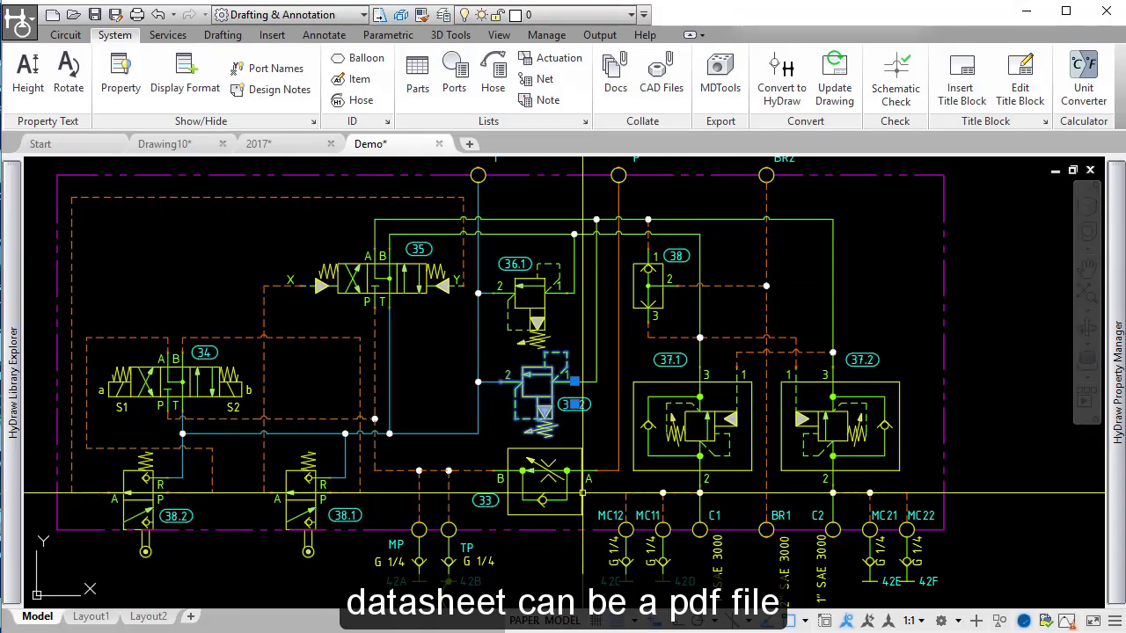
Step: Select flow control valve 33 and pick its linked datasheet entry
{"action": "left_click", "coordinate": [550, 480]}
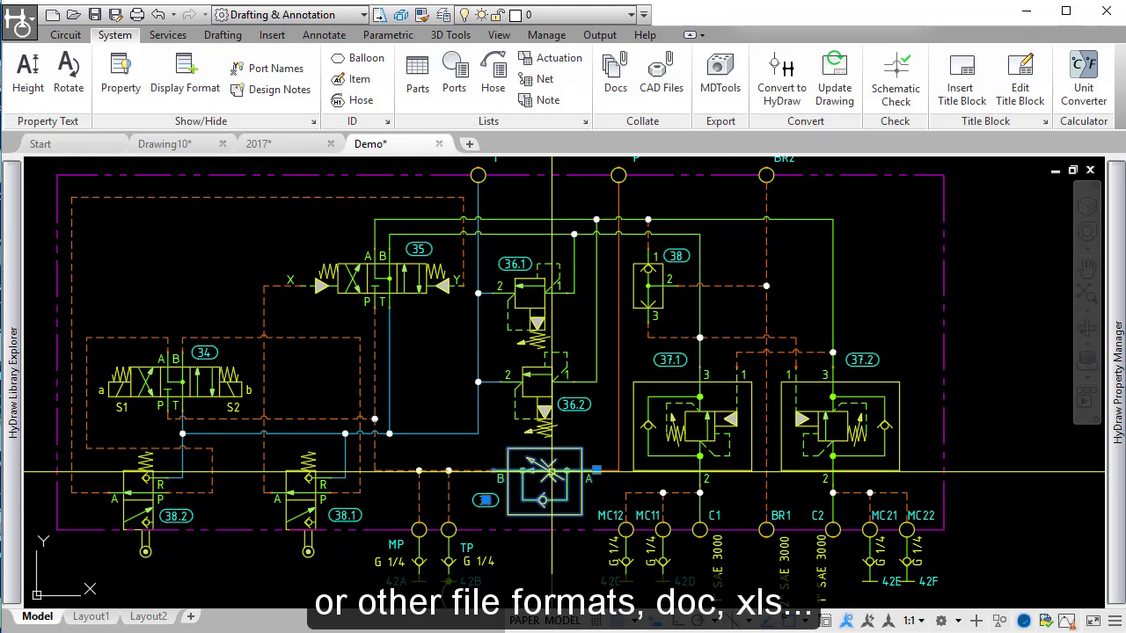
{"action": "mouse_move", "coordinate": [1120, 397]}
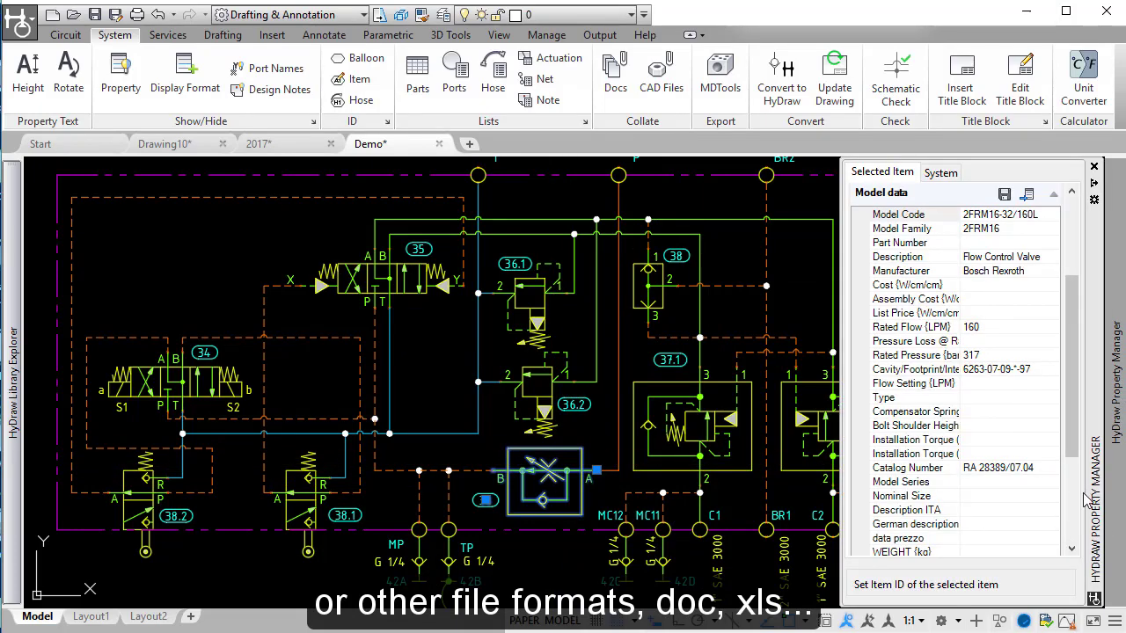
{"action": "scroll", "coordinate": [1068, 528], "scroll_direction": "down", "scroll_amount": 4}
{"action": "left_click", "coordinate": [1053, 509]}
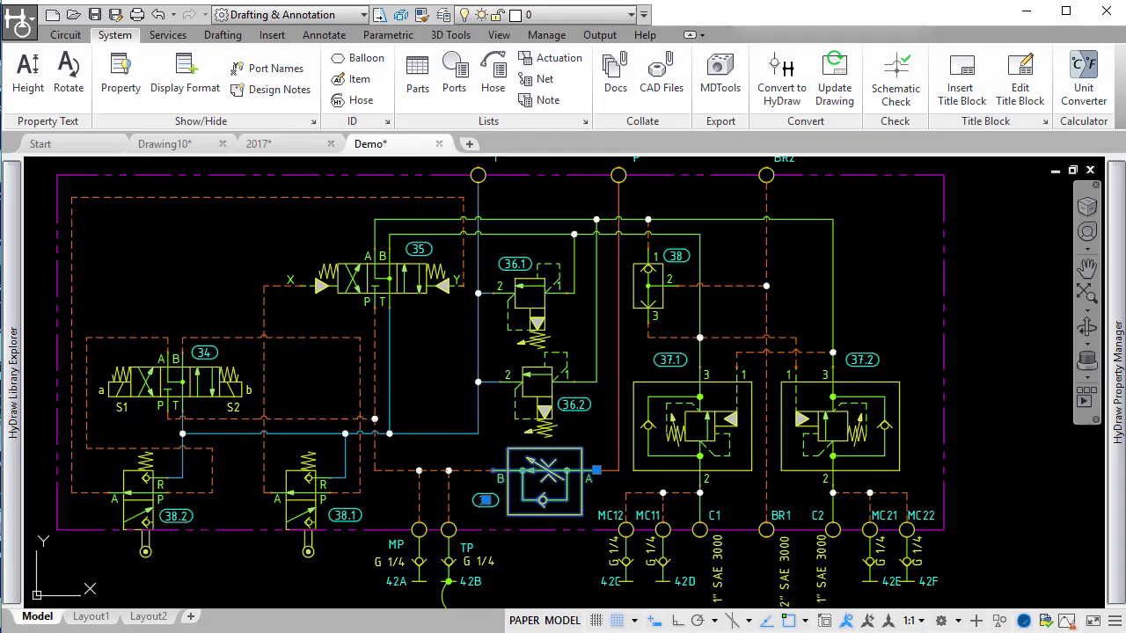
Step: Collect datasheets from the whole diagram with all item types included, checking all four PDFs
{"action": "left_click", "coordinate": [613, 75]}
{"action": "left_click", "coordinate": [1051, 585]}
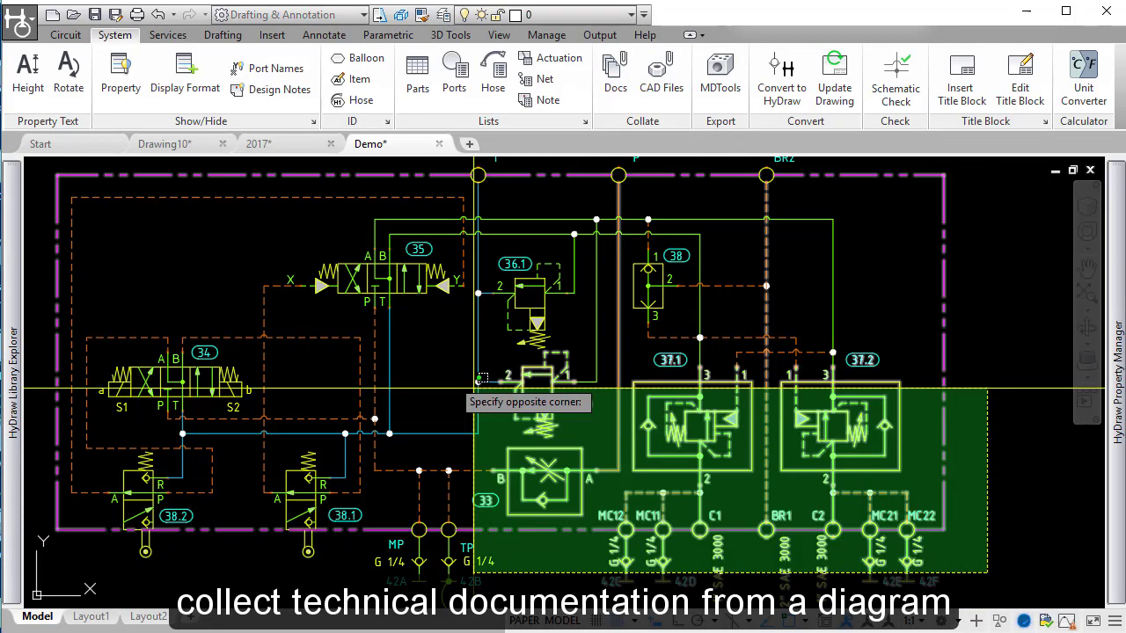
{"action": "left_click", "coordinate": [48, 165]}
{"action": "right_click", "coordinate": [319, 262]}
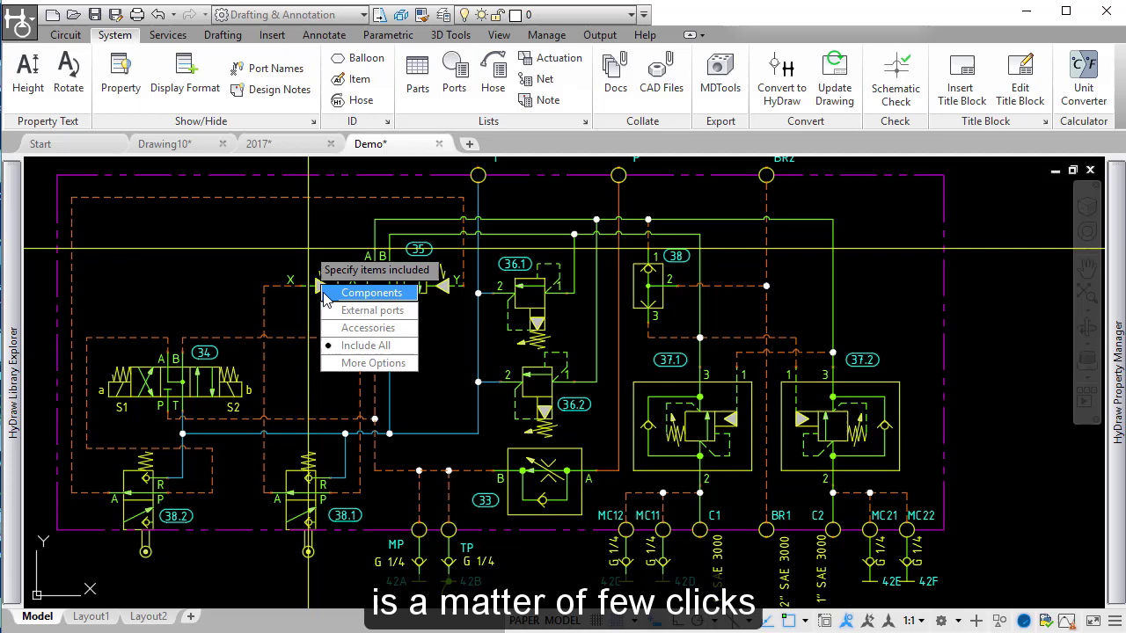
{"action": "left_click", "coordinate": [378, 345]}
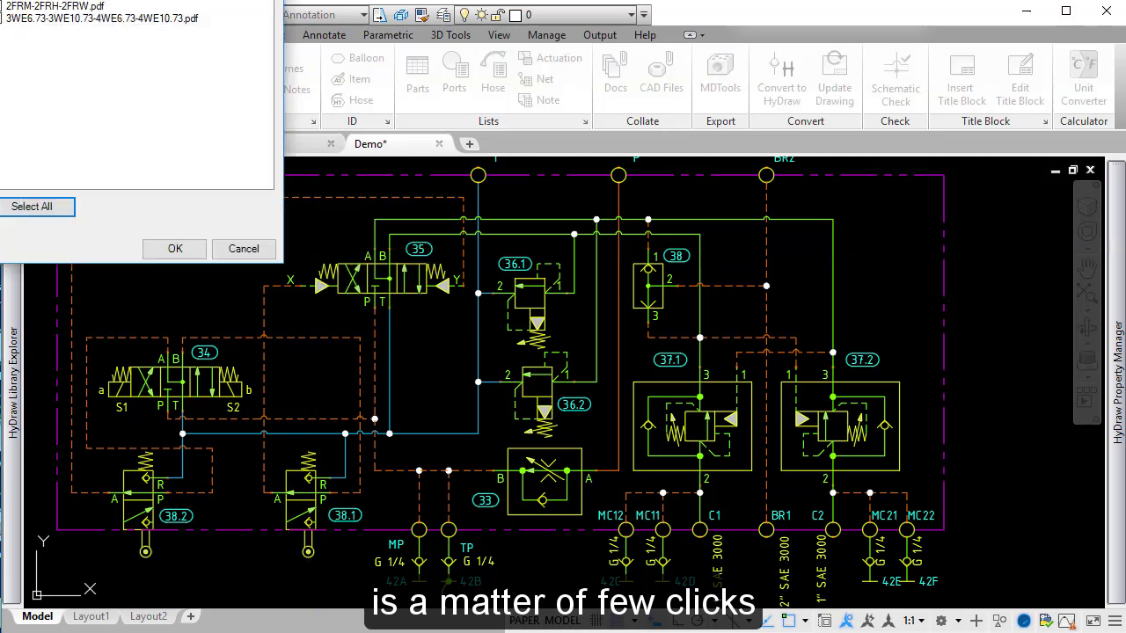
{"action": "left_click_drag", "start_coordinate": [505, 193], "coordinate": [530, 207]}
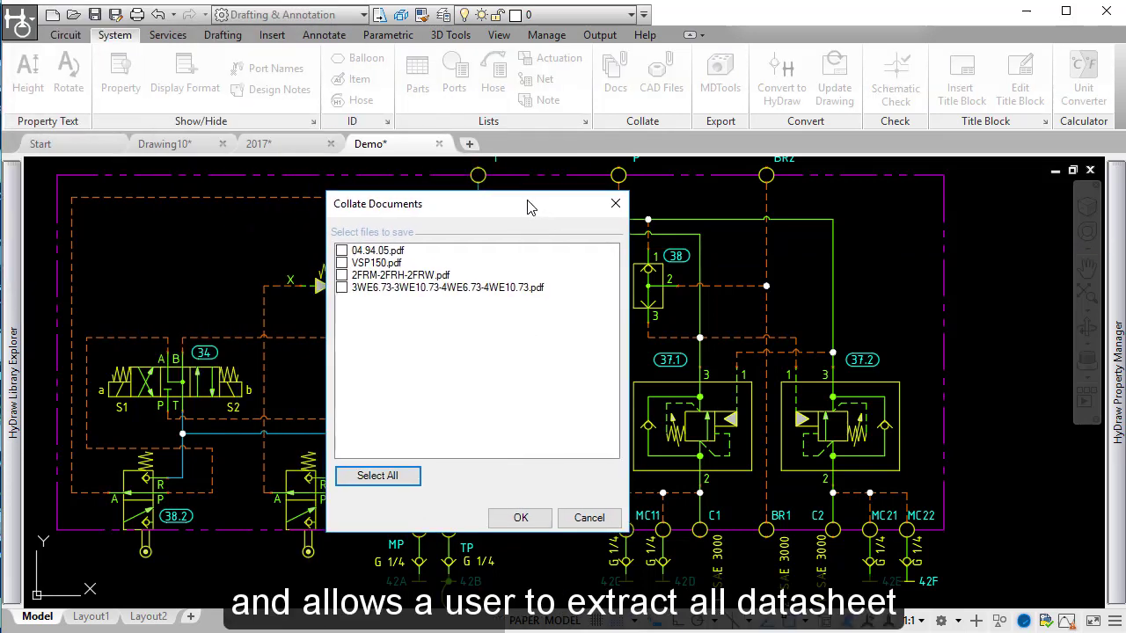
{"action": "left_click", "coordinate": [396, 477]}
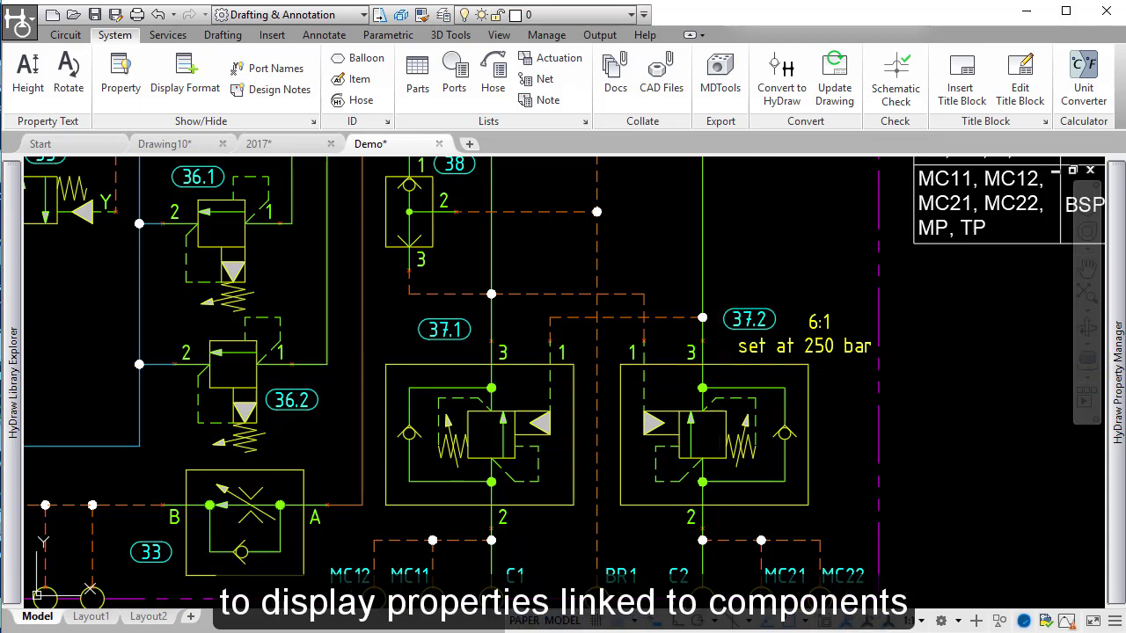
Step: Give valve 37.2 Pressure Setting 180 and Pilot Ratio 5:1, then view its updated label
{"action": "left_click", "coordinate": [718, 364]}
{"action": "scroll", "coordinate": [805, 330], "scroll_direction": "up", "scroll_amount": 2}
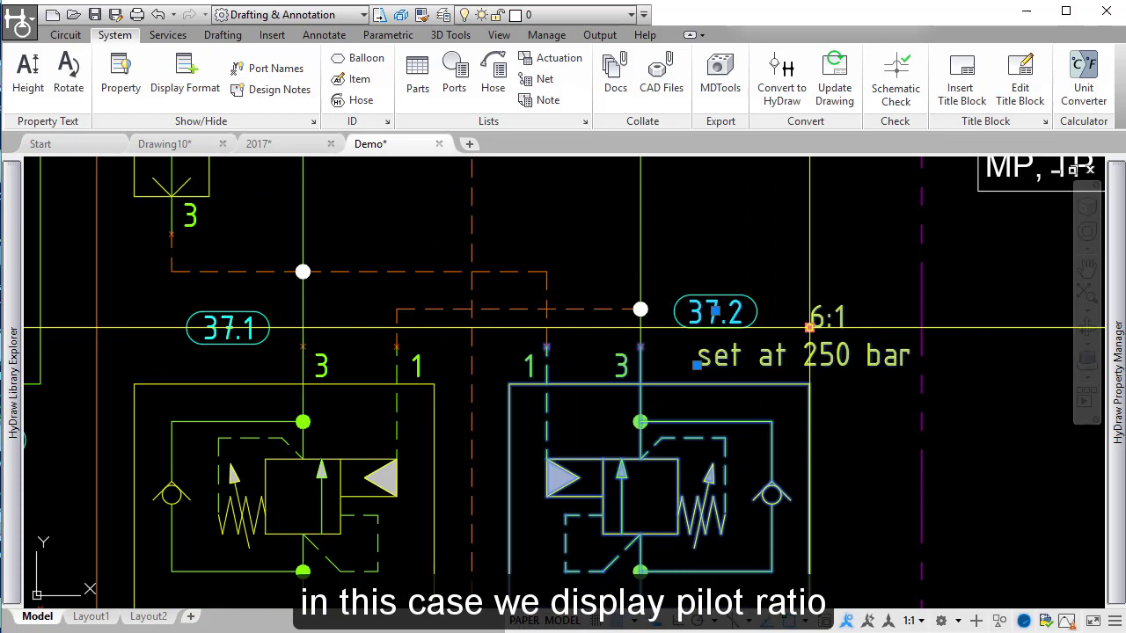
{"action": "mouse_move", "coordinate": [1119, 268]}
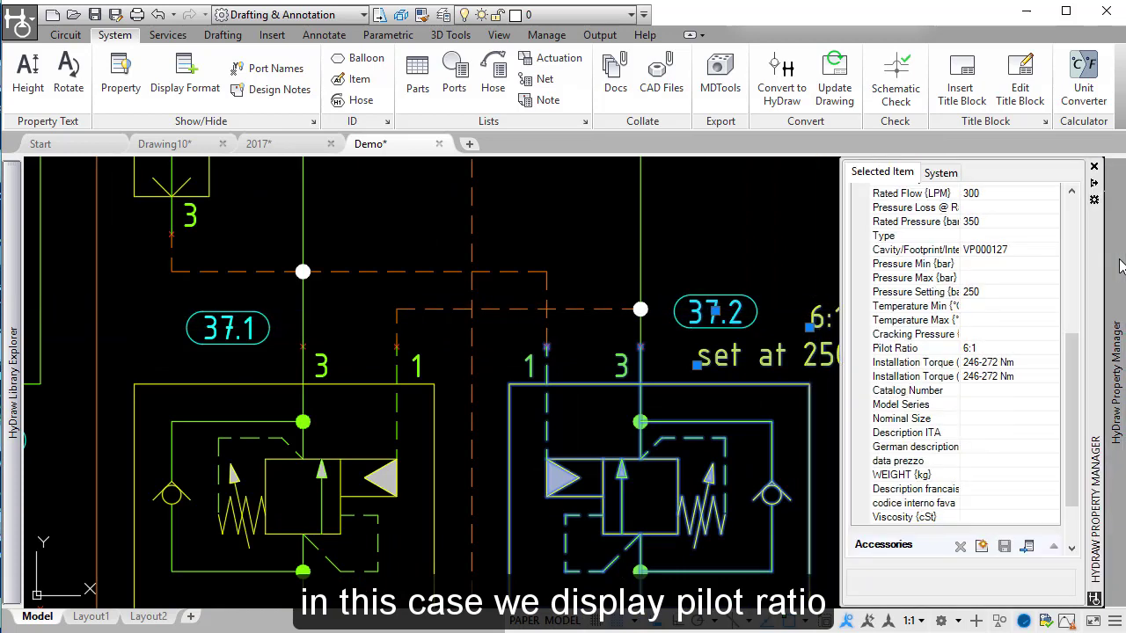
{"action": "left_click", "coordinate": [983, 292]}
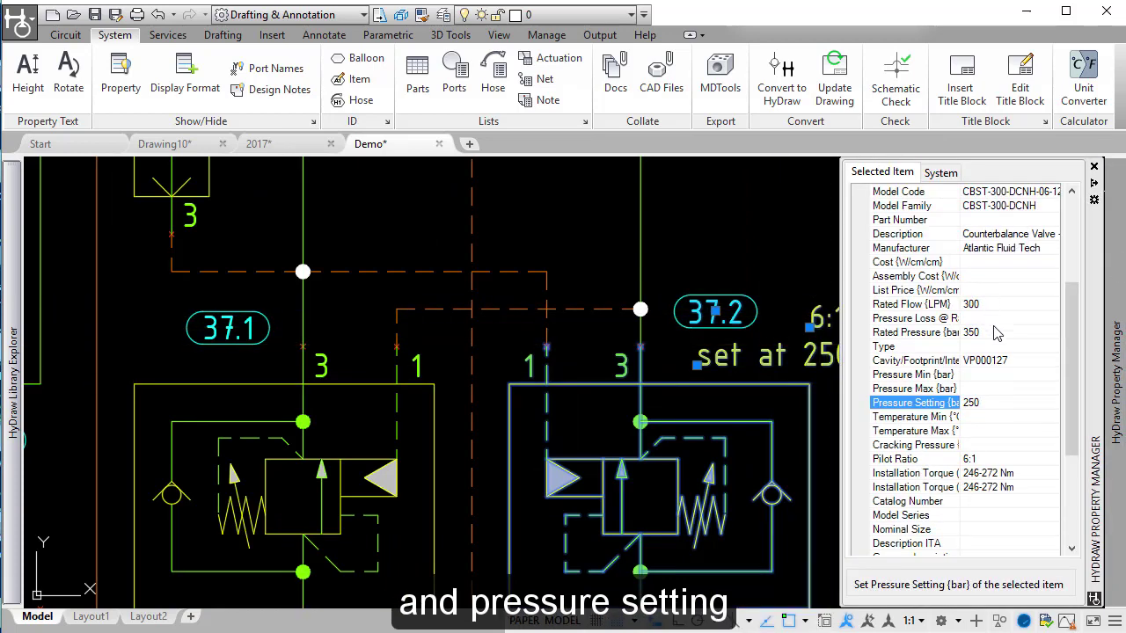
{"action": "type", "text": "180"}
{"action": "key", "text": "Return"}
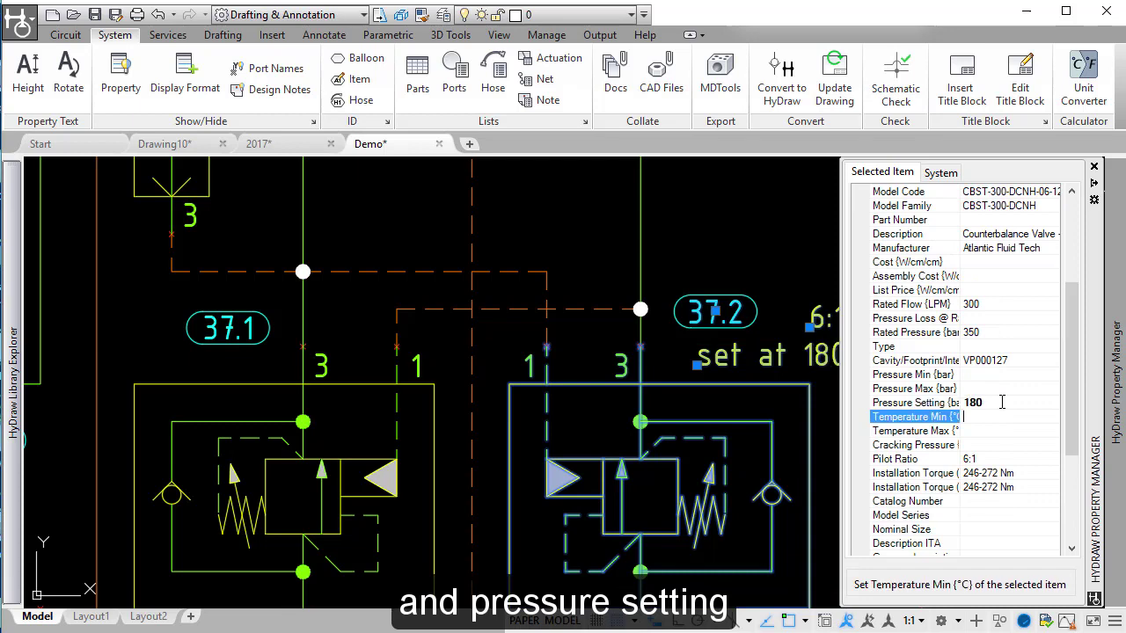
{"action": "left_click", "coordinate": [983, 458]}
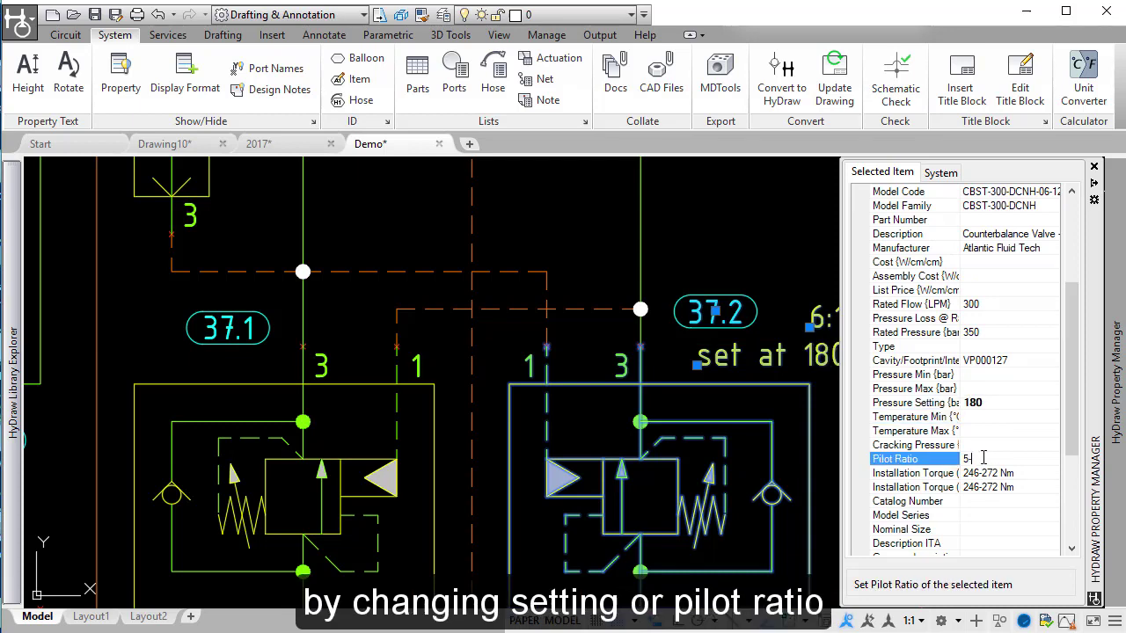
{"action": "type", "text": "5:1"}
{"action": "left_click", "coordinate": [983, 473]}
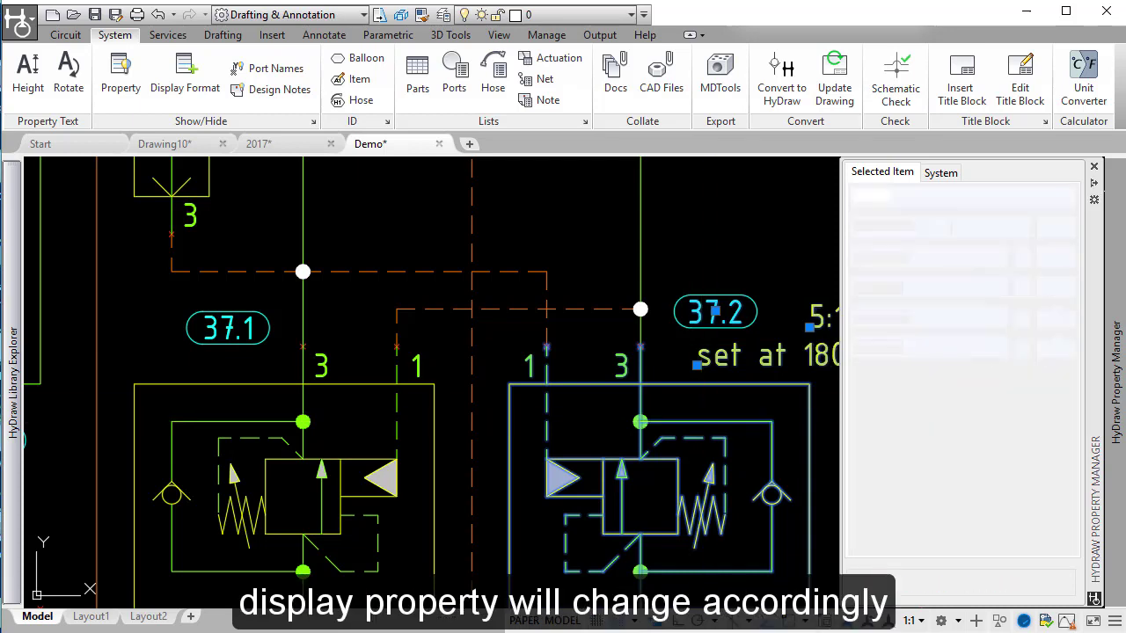
{"action": "mouse_move", "coordinate": [787, 376]}
{"action": "middle_mouse_down"}
{"action": "mouse_move", "coordinate": [534, 343]}
{"action": "mouse_move", "coordinate": [833, 299]}
{"action": "middle_mouse_up"}
{"action": "scroll", "coordinate": [534, 343], "scroll_direction": "down", "scroll_amount": 1}
{"action": "scroll", "coordinate": [534, 343], "scroll_direction": "down", "scroll_amount": 2}
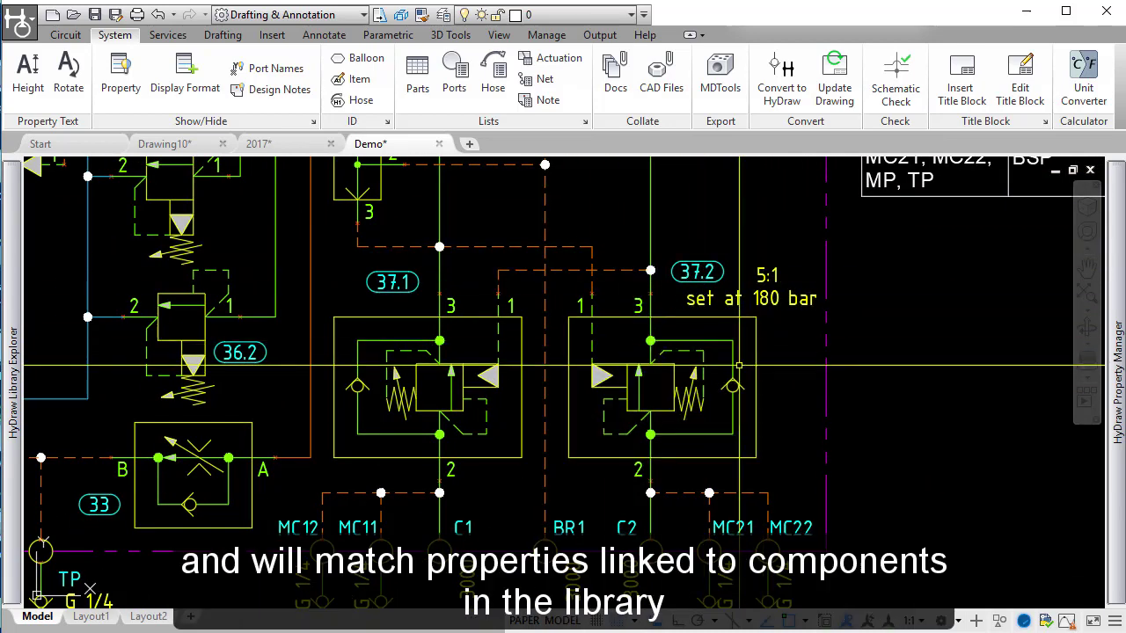
{"action": "mouse_move", "coordinate": [758, 338]}
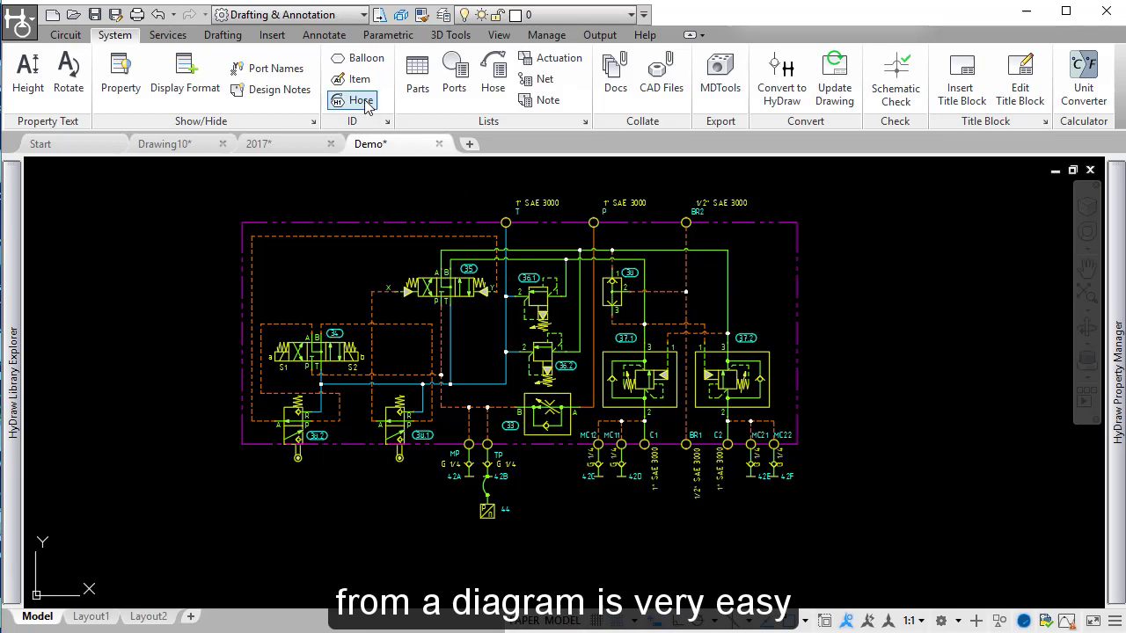
Step: Generate a port list for the whole diagram and place the table beside the circuit
{"action": "left_click", "coordinate": [454, 72]}
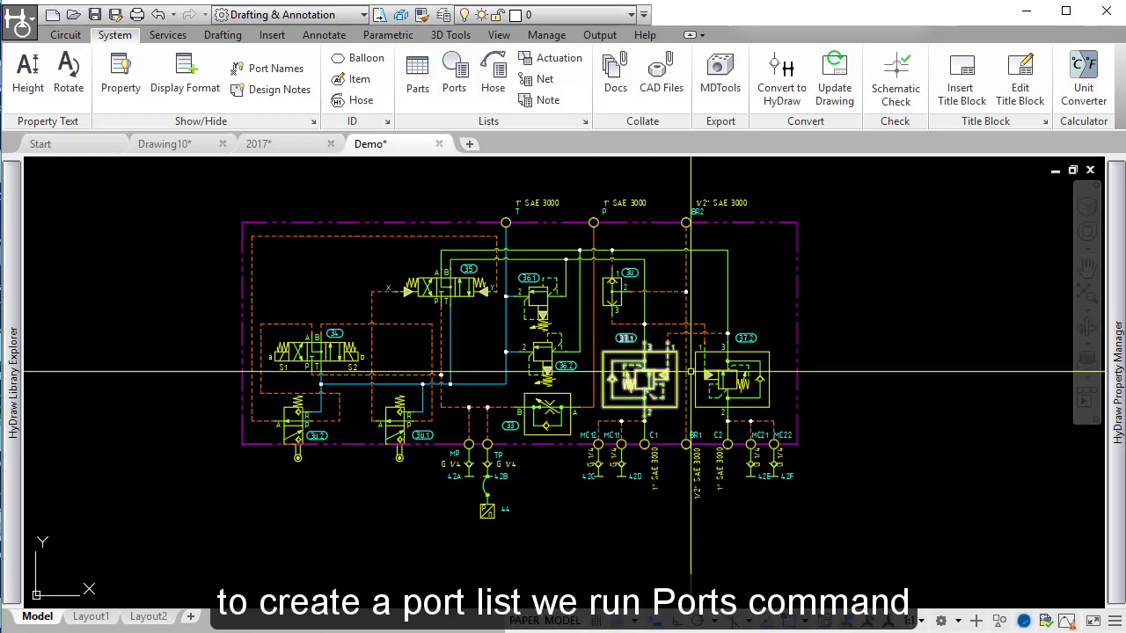
{"action": "left_click", "coordinate": [878, 557]}
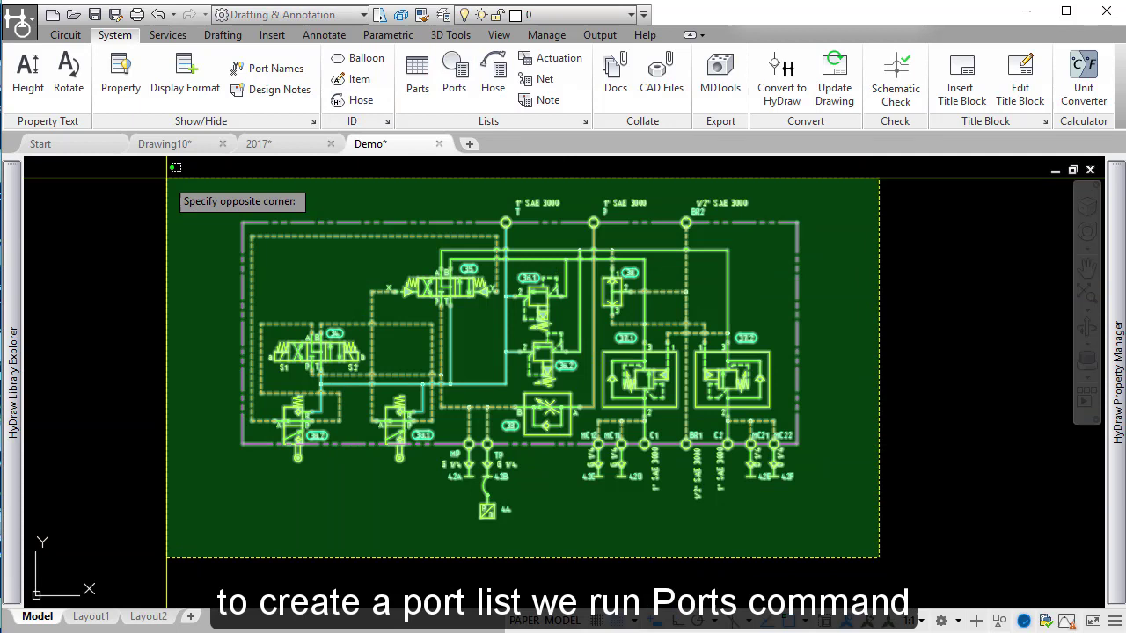
{"action": "left_click", "coordinate": [175, 167]}
{"action": "key", "text": "Return"}
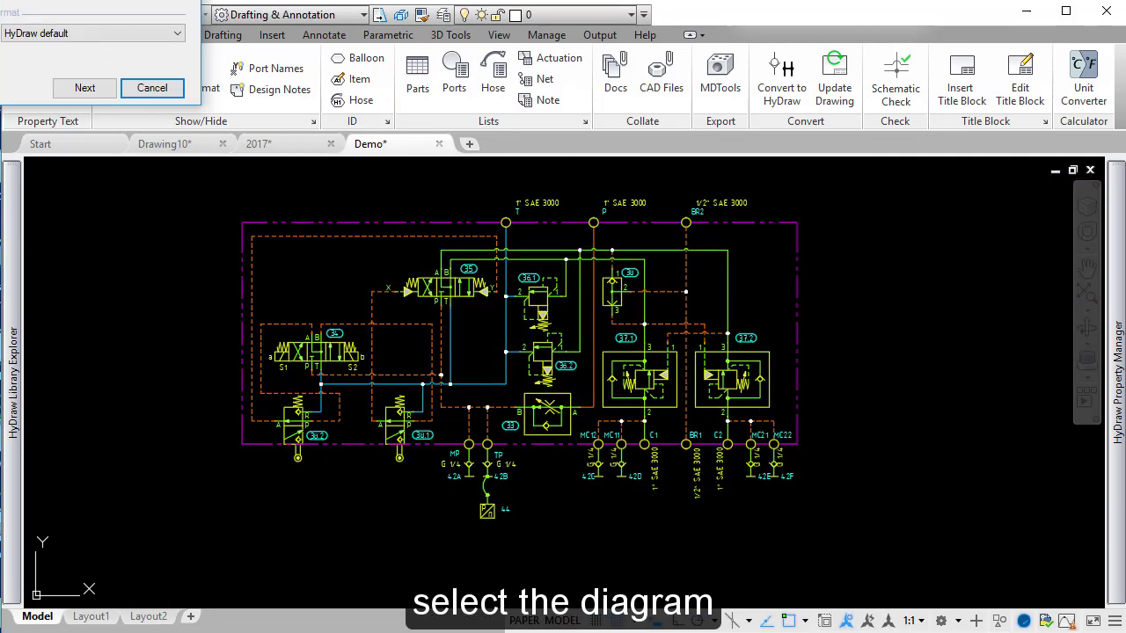
{"action": "left_click", "coordinate": [284, 223]}
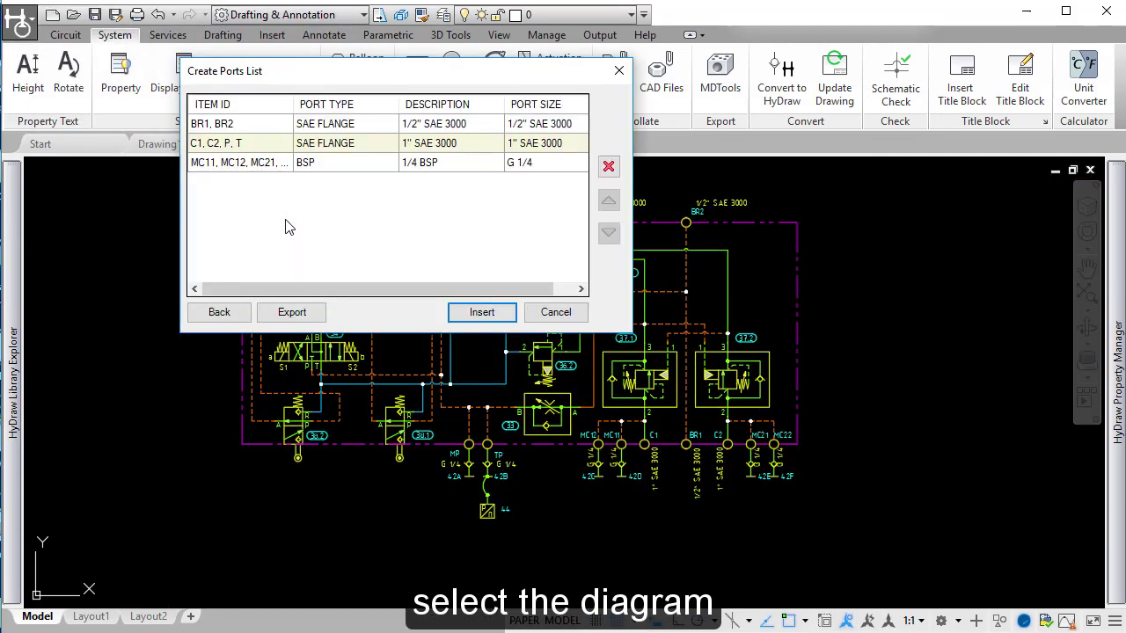
{"action": "left_click", "coordinate": [455, 315]}
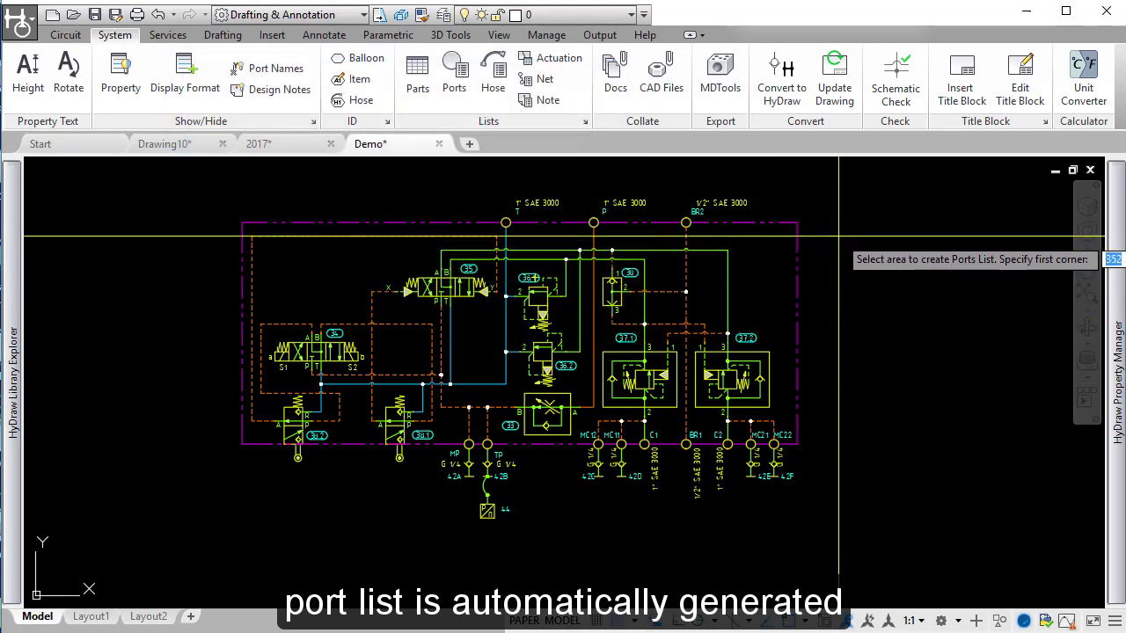
{"action": "left_click", "coordinate": [812, 236]}
{"action": "middle_click_drag", "start_coordinate": [901, 414], "coordinate": [561, 387]}
{"action": "left_click", "coordinate": [735, 310]}
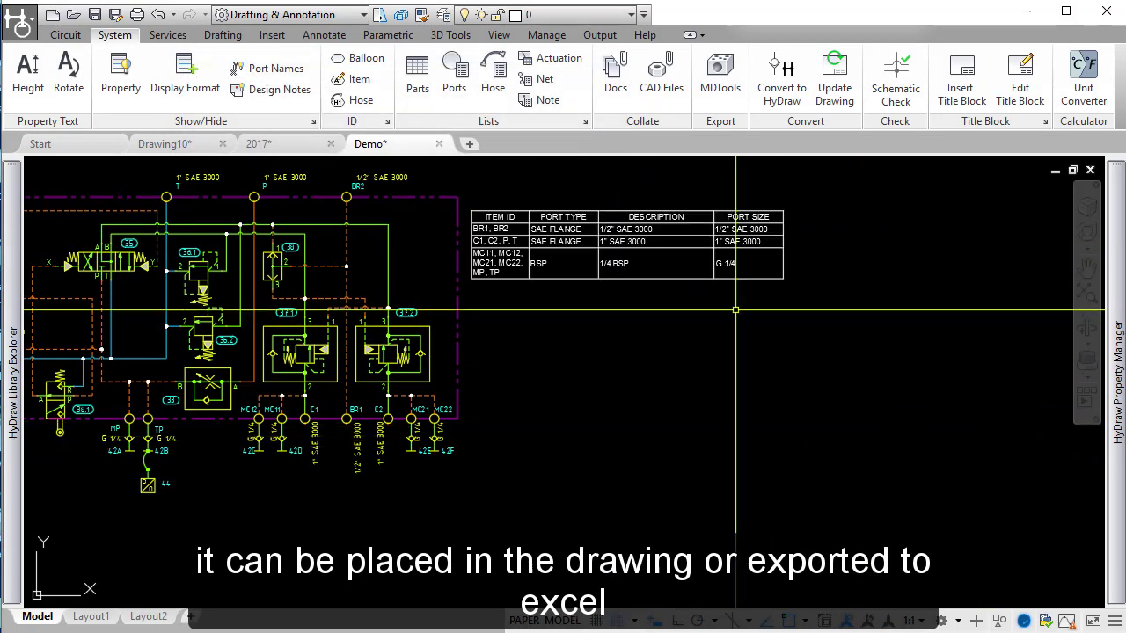
{"action": "mouse_move", "coordinate": [735, 309]}
{"action": "middle_mouse_down"}
{"action": "mouse_move", "coordinate": [1030, 323]}
{"action": "mouse_move", "coordinate": [1082, 403]}
{"action": "middle_mouse_up"}
{"action": "left_click", "coordinate": [418, 79]}
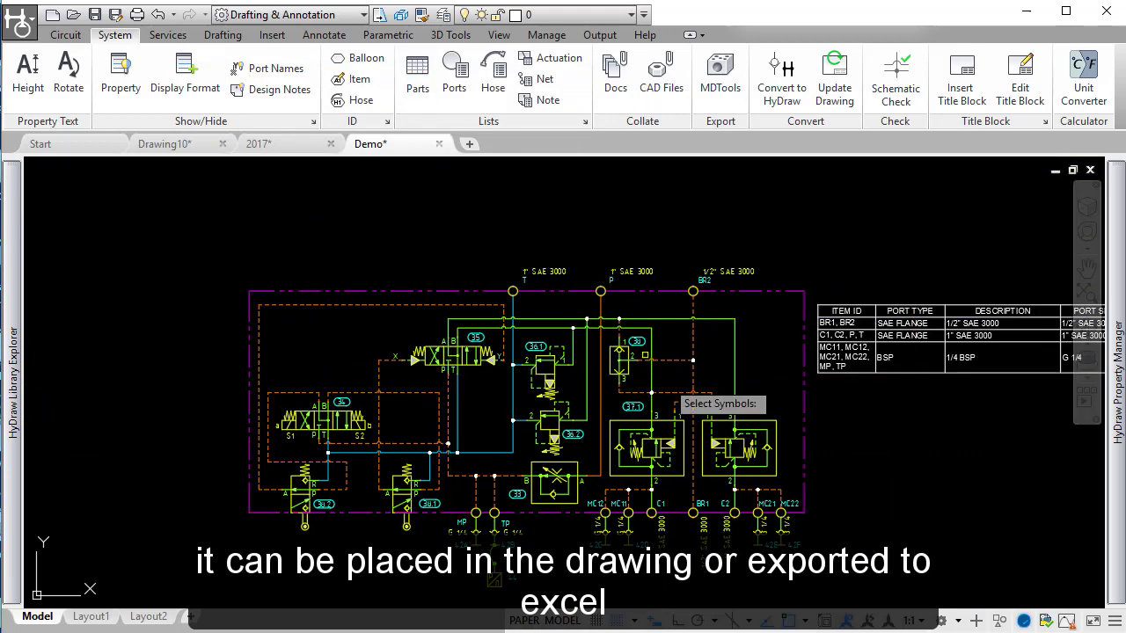
{"action": "left_click", "coordinate": [887, 589]}
Step: Select all circuit symbols and preview their parts list in SMD format
{"action": "left_click", "coordinate": [209, 237]}
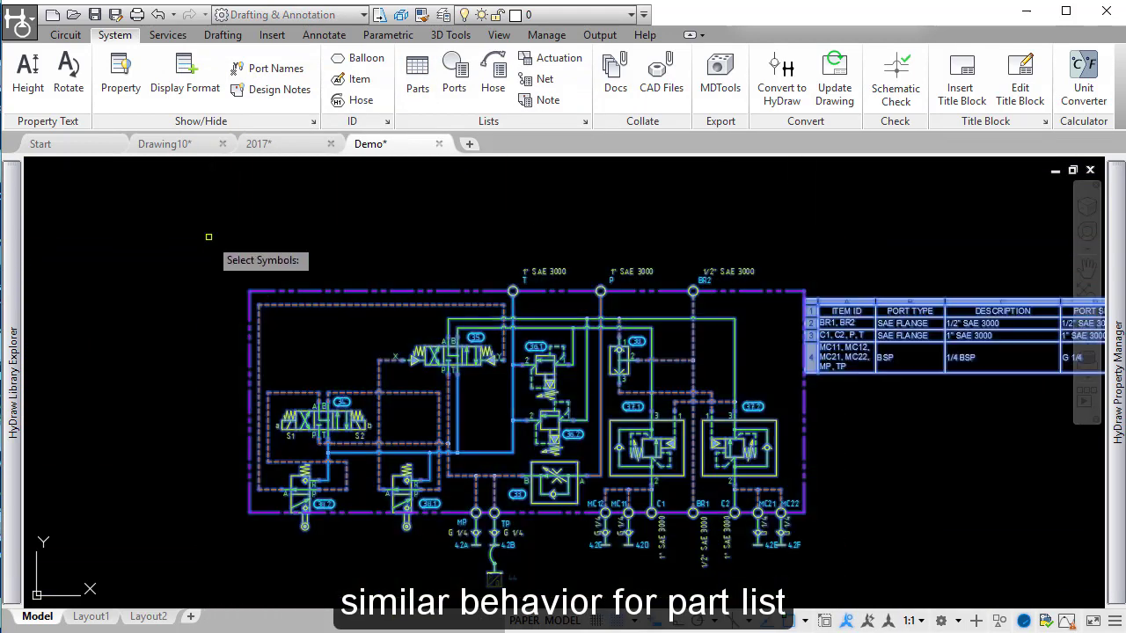
{"action": "key", "text": "Return"}
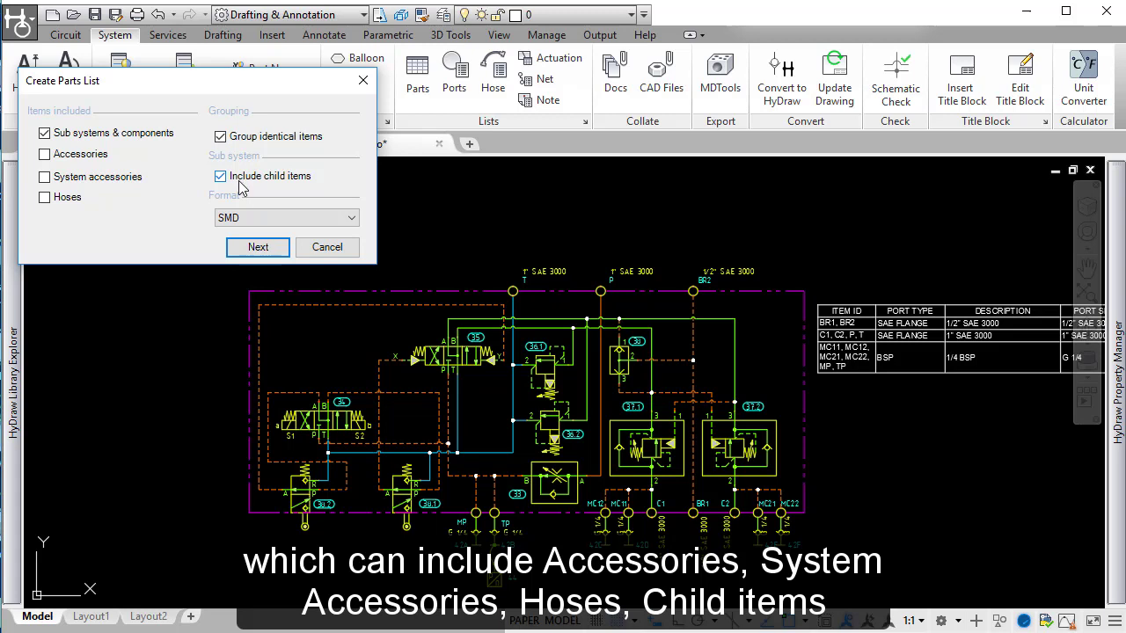
{"action": "left_click", "coordinate": [347, 218]}
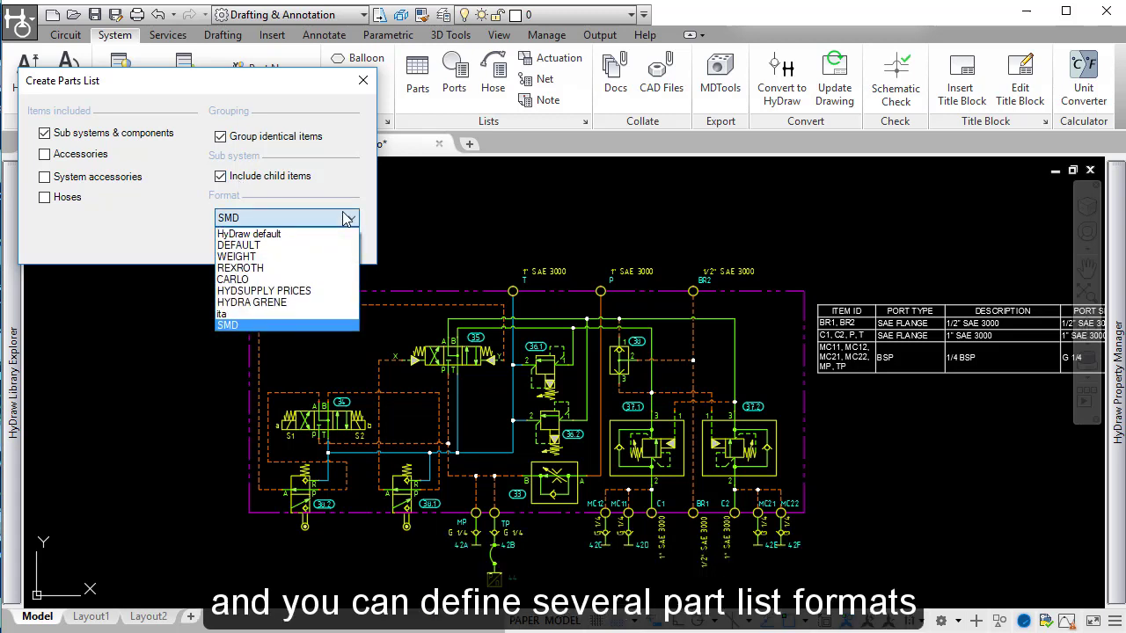
{"action": "left_click", "coordinate": [253, 217]}
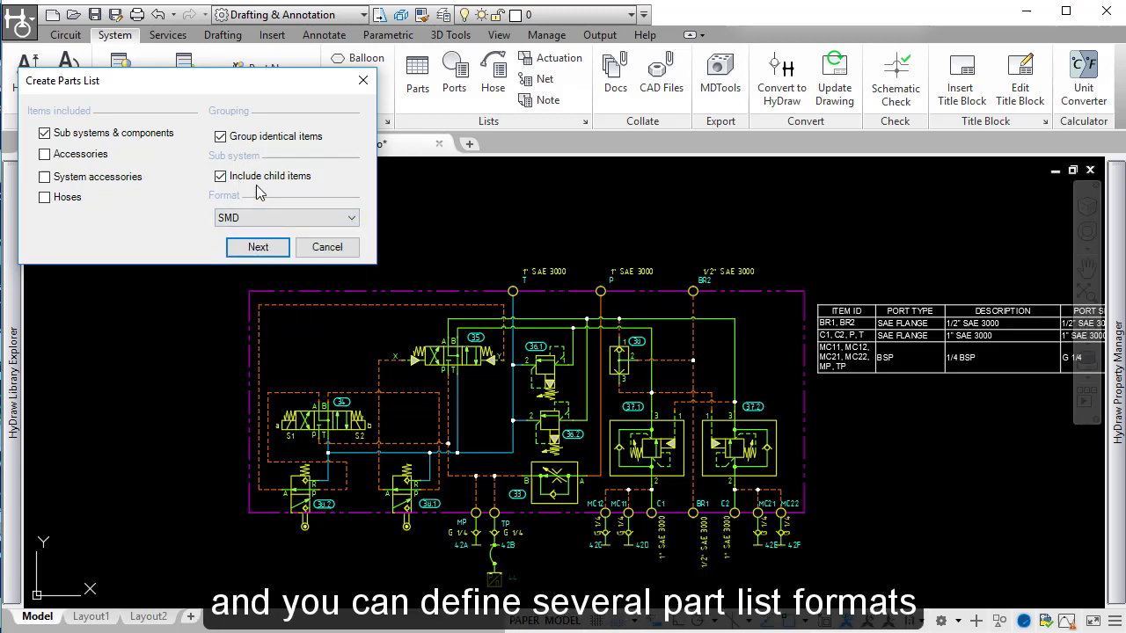
{"action": "left_click", "coordinate": [254, 250]}
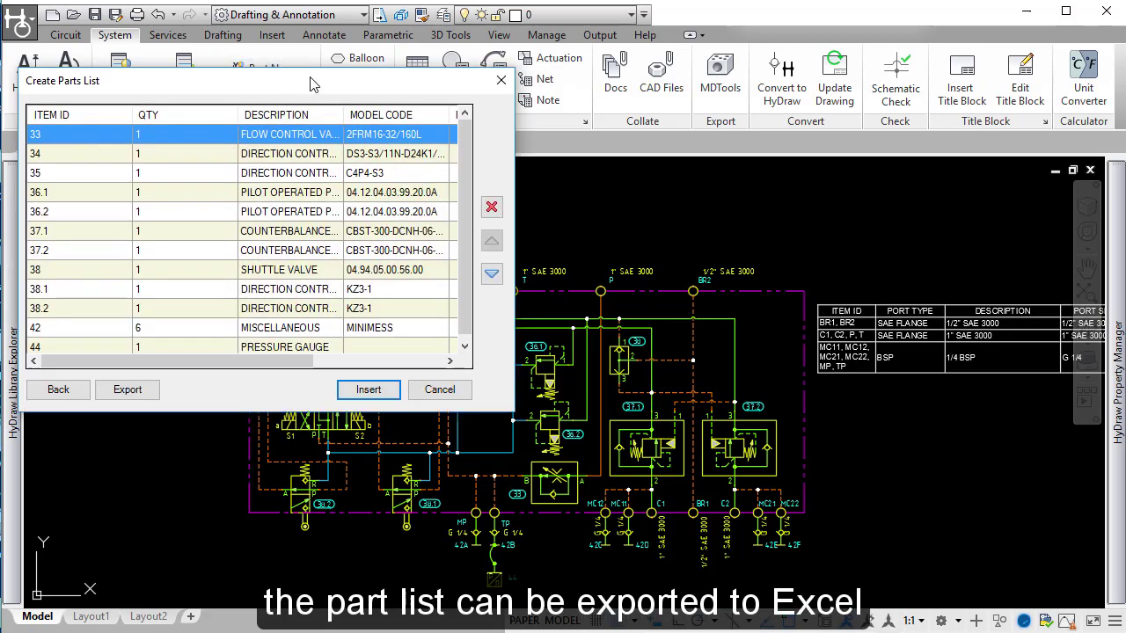
{"action": "left_click_drag", "start_coordinate": [315, 85], "coordinate": [395, 95]}
{"action": "scroll", "coordinate": [543, 171], "scroll_direction": "down", "scroll_amount": 1}
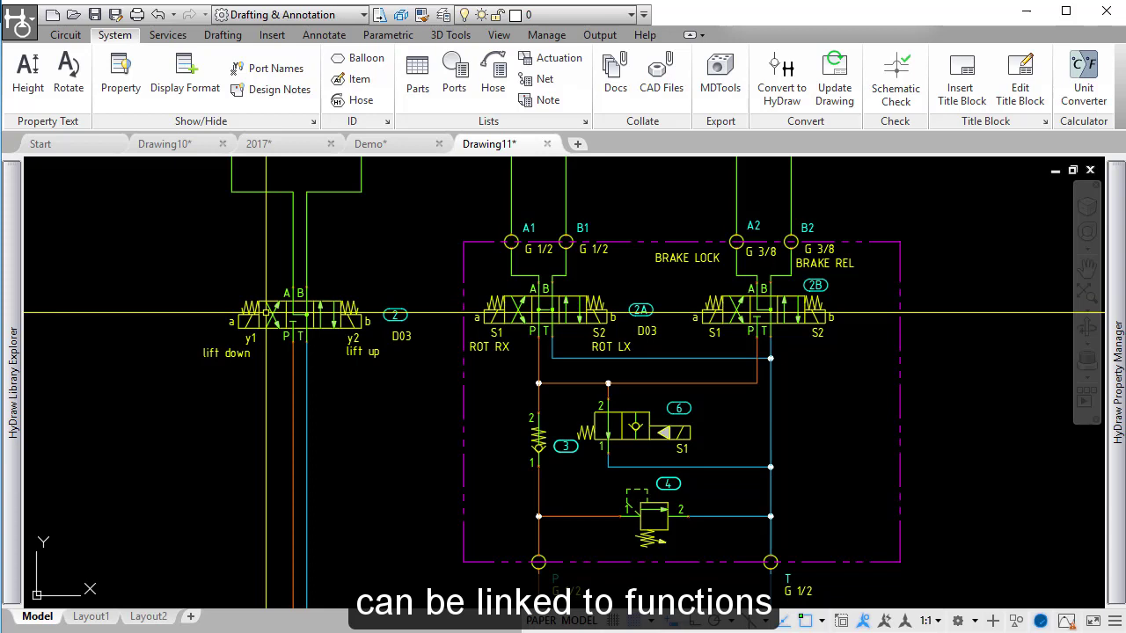
Step: Review the solenoid information and linked functions for valves 2A and 6
{"action": "left_click", "coordinate": [66, 35]}
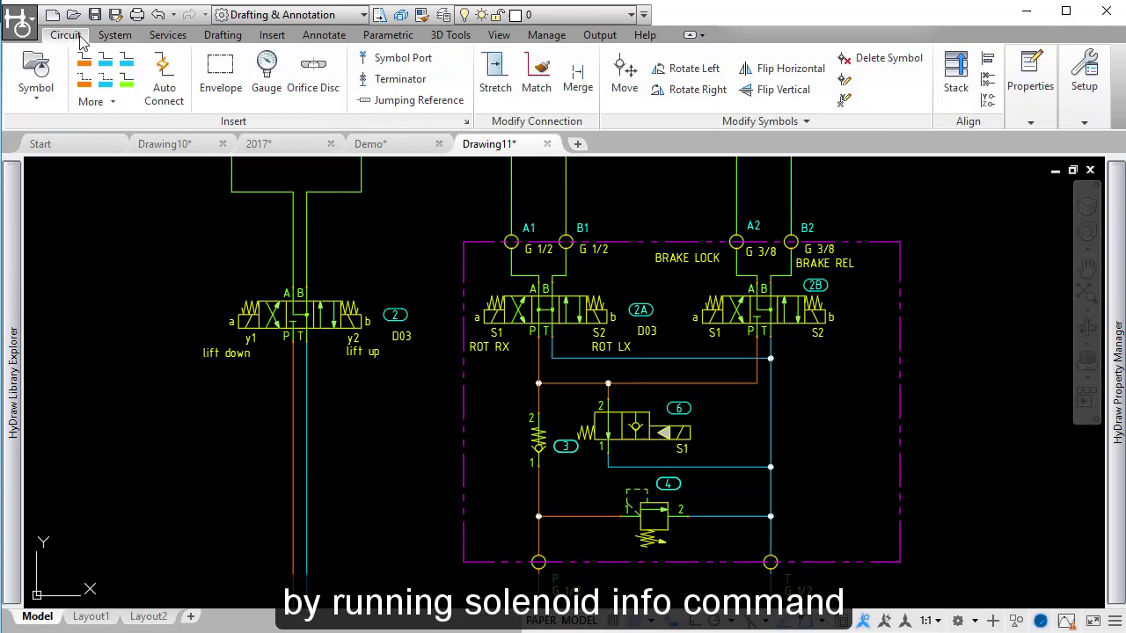
{"action": "left_click", "coordinate": [1031, 122]}
{"action": "left_click", "coordinate": [1084, 121]}
{"action": "left_click", "coordinate": [1028, 162]}
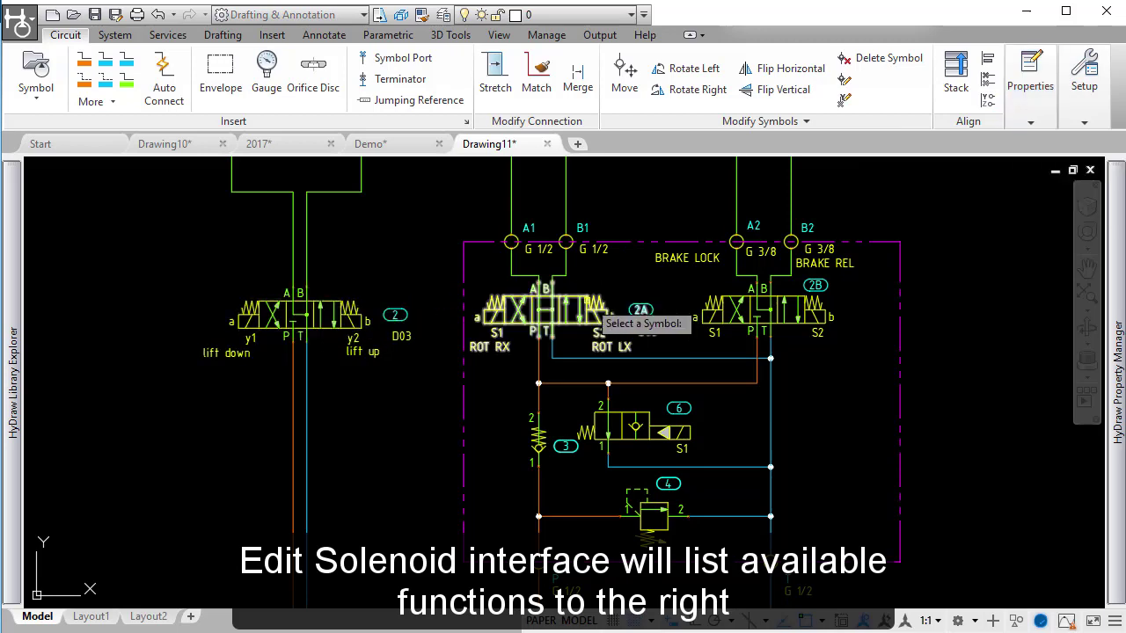
{"action": "left_click", "coordinate": [598, 312]}
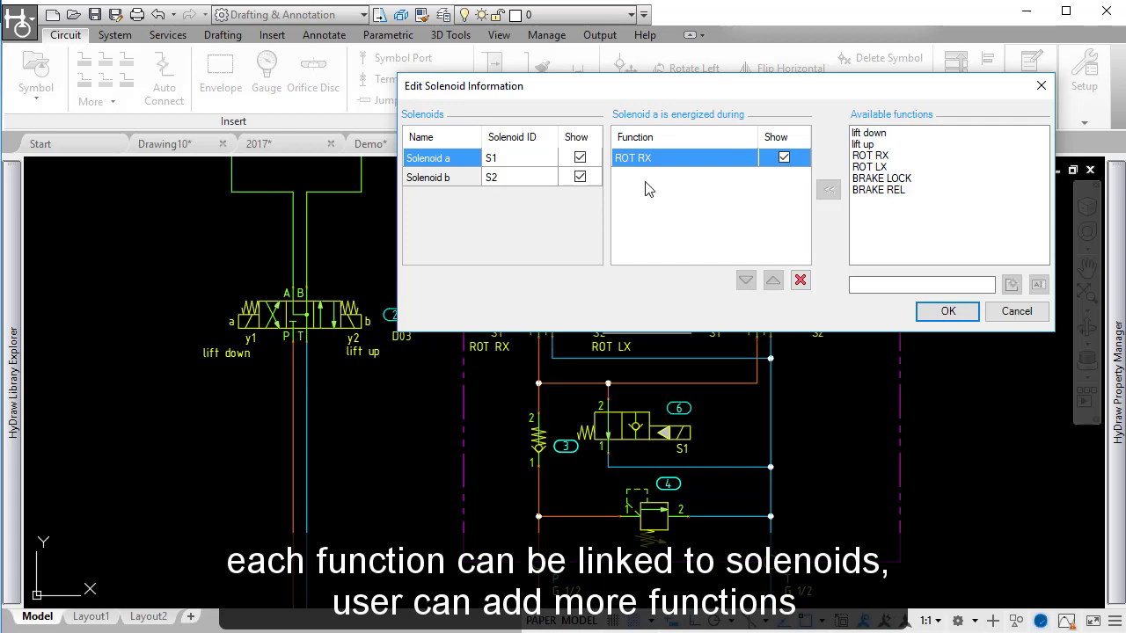
{"action": "left_click", "coordinate": [506, 178]}
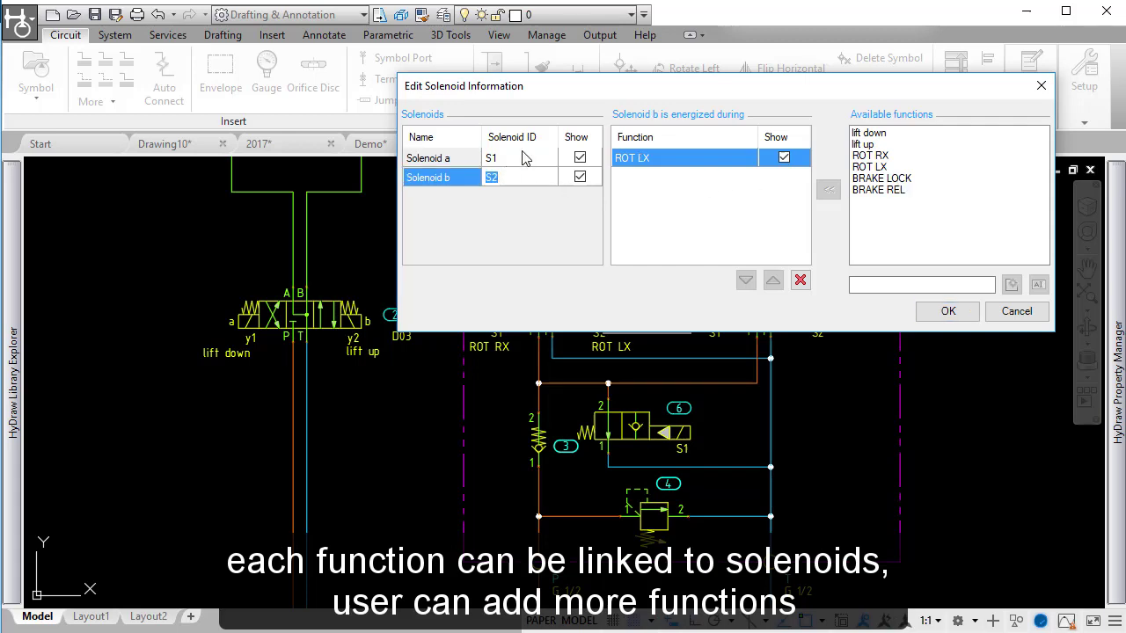
{"action": "left_click", "coordinate": [1016, 312]}
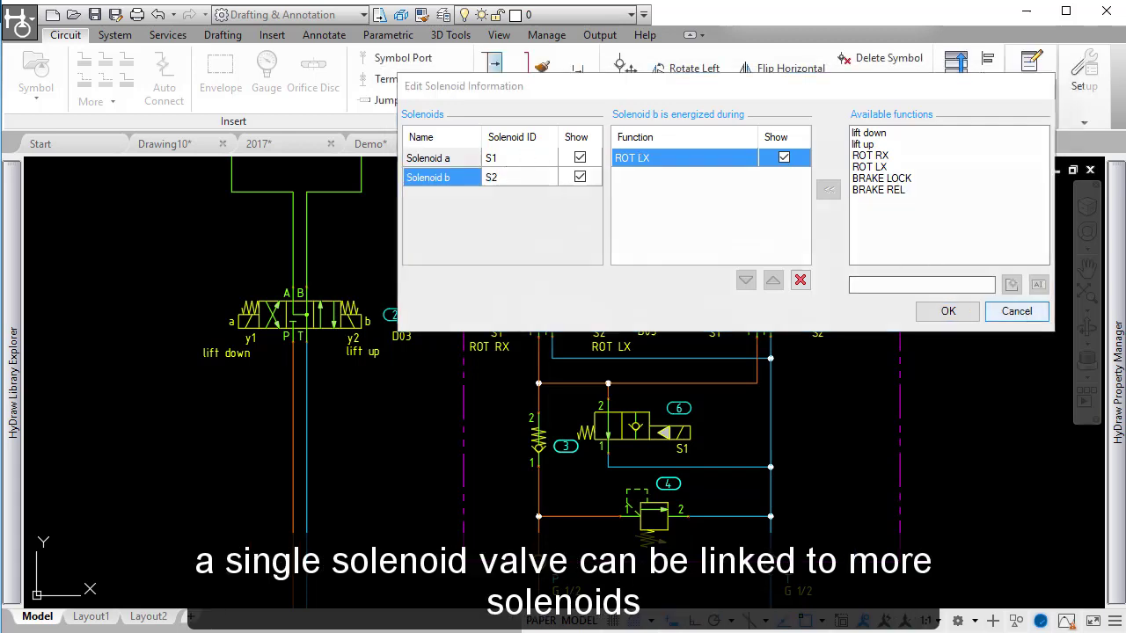
{"action": "left_click", "coordinate": [655, 424]}
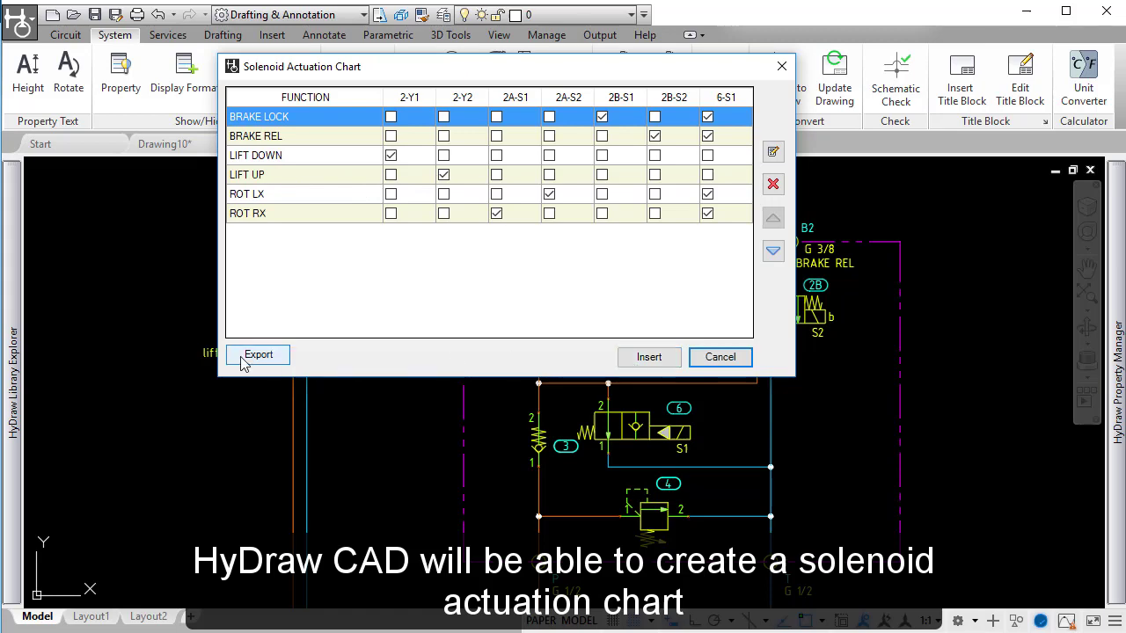
Step: Insert the solenoid actuation chart as a table beside the Drawing11 circuit
{"action": "left_click", "coordinate": [649, 356]}
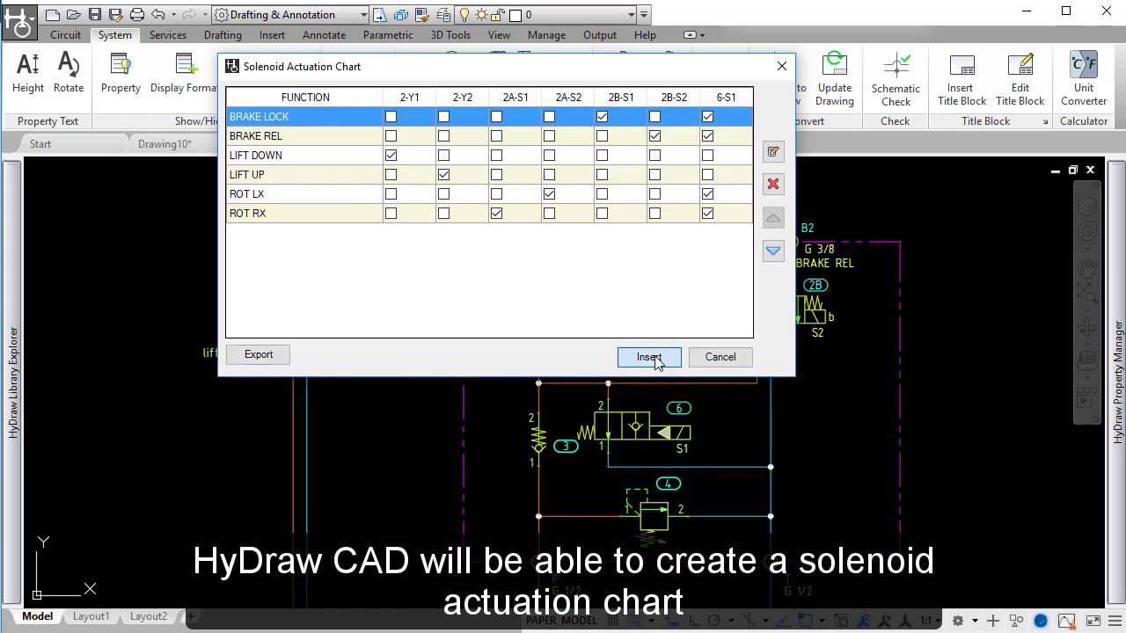
{"action": "left_click", "coordinate": [530, 199]}
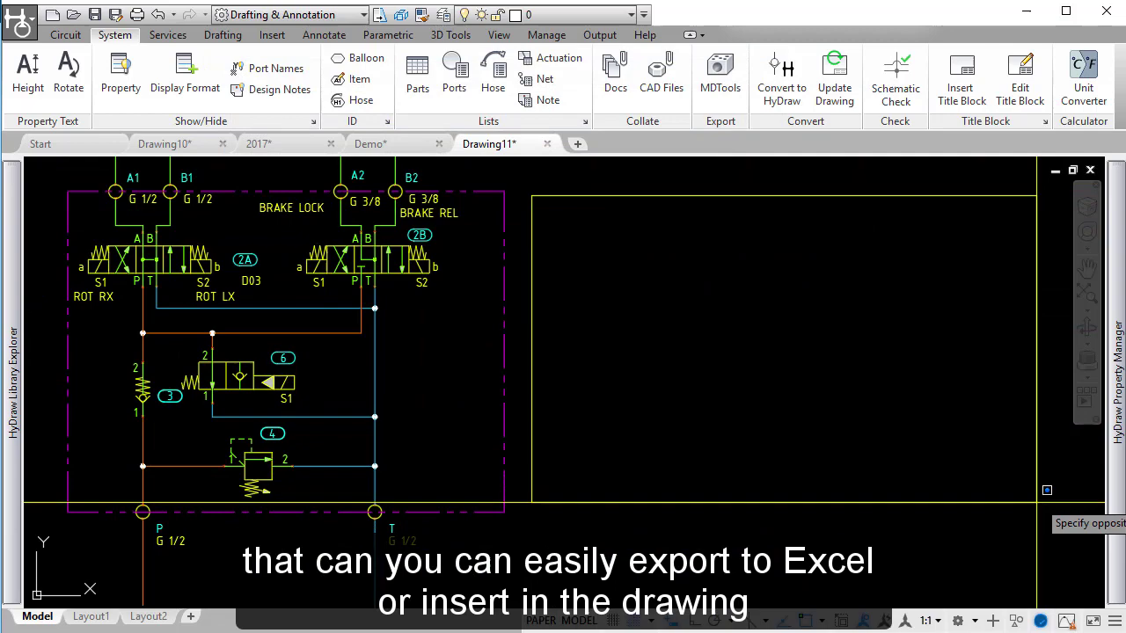
{"action": "left_click", "coordinate": [1095, 519]}
{"action": "middle_click_drag", "start_coordinate": [770, 333], "coordinate": [608, 321]}
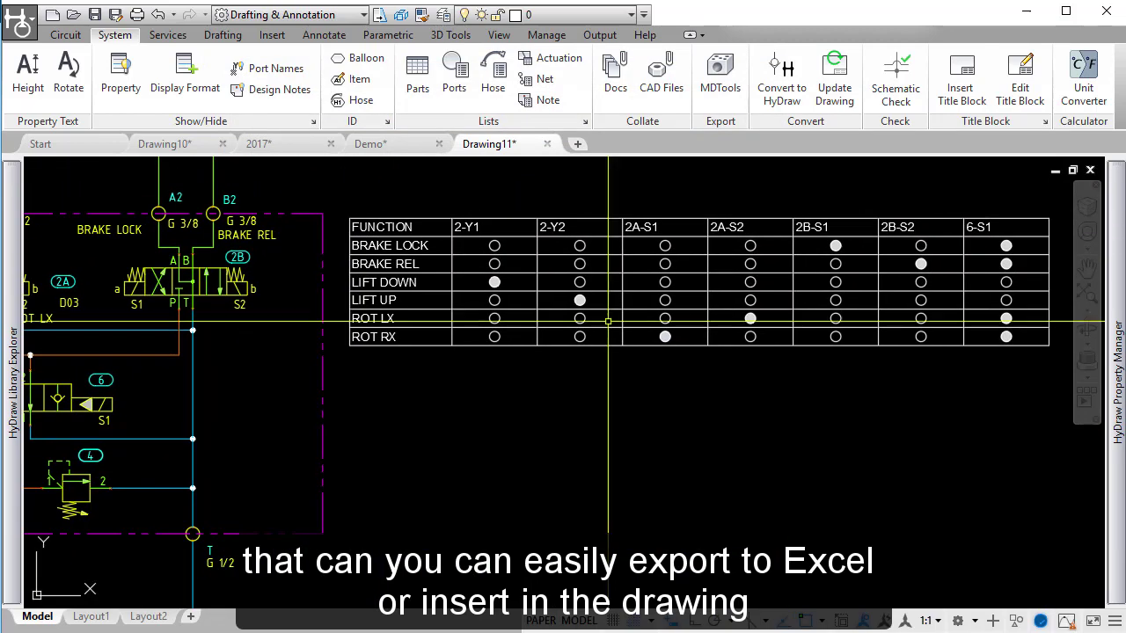